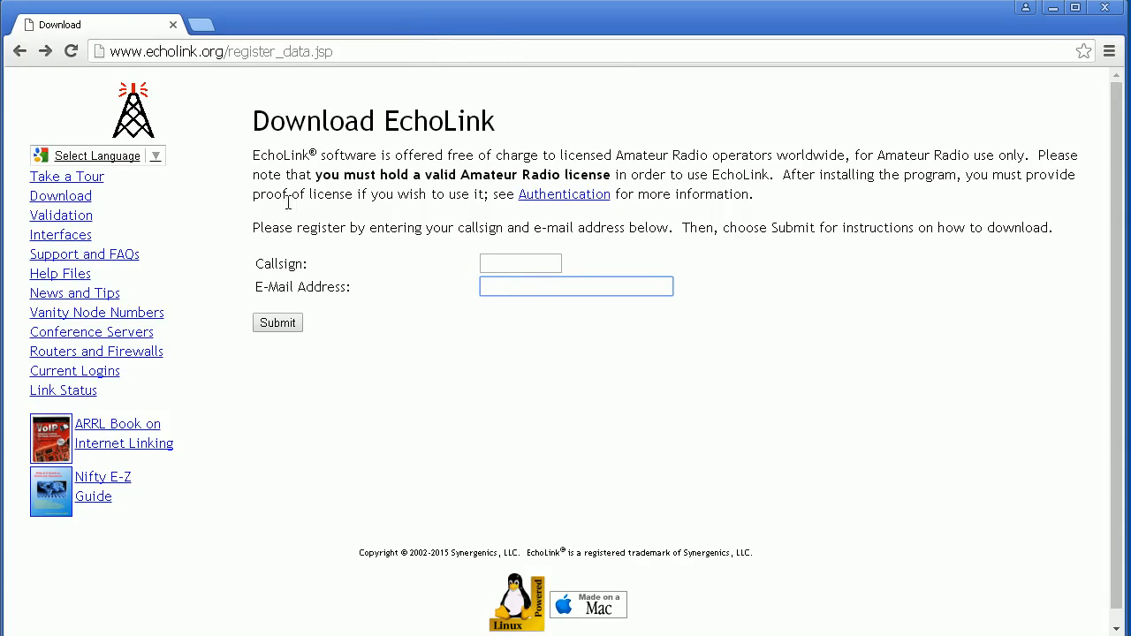
# Browse the EchoLink Authentication, Download and Take a Tour pages, scrolling through the tour.
pyautogui.click(560, 195)
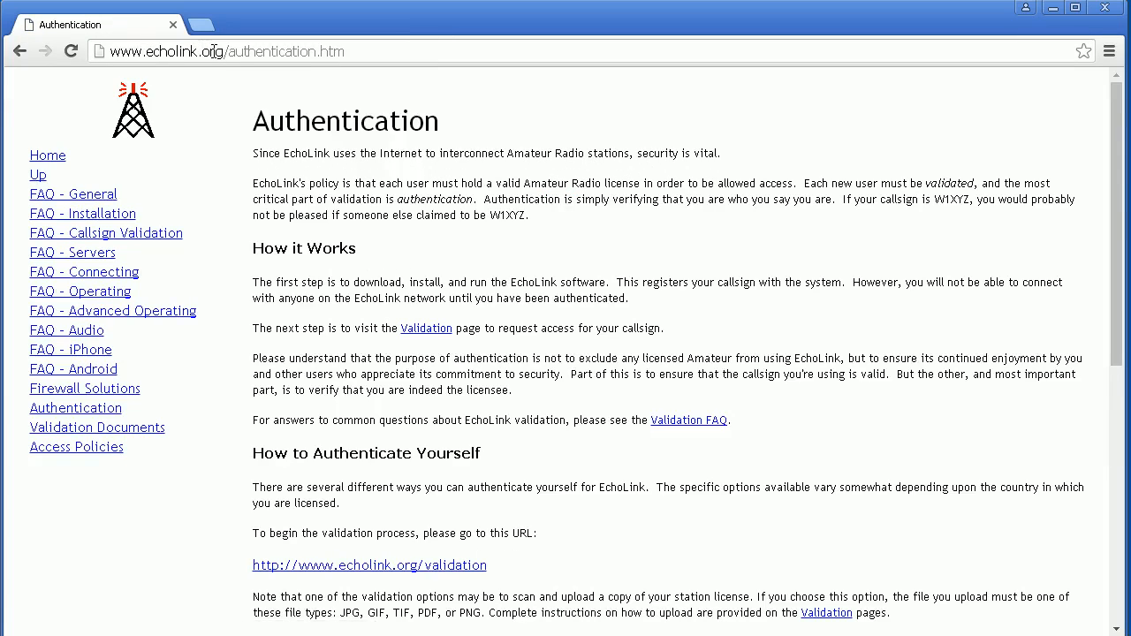
pyautogui.click(20, 51)
pyautogui.click(66, 201)
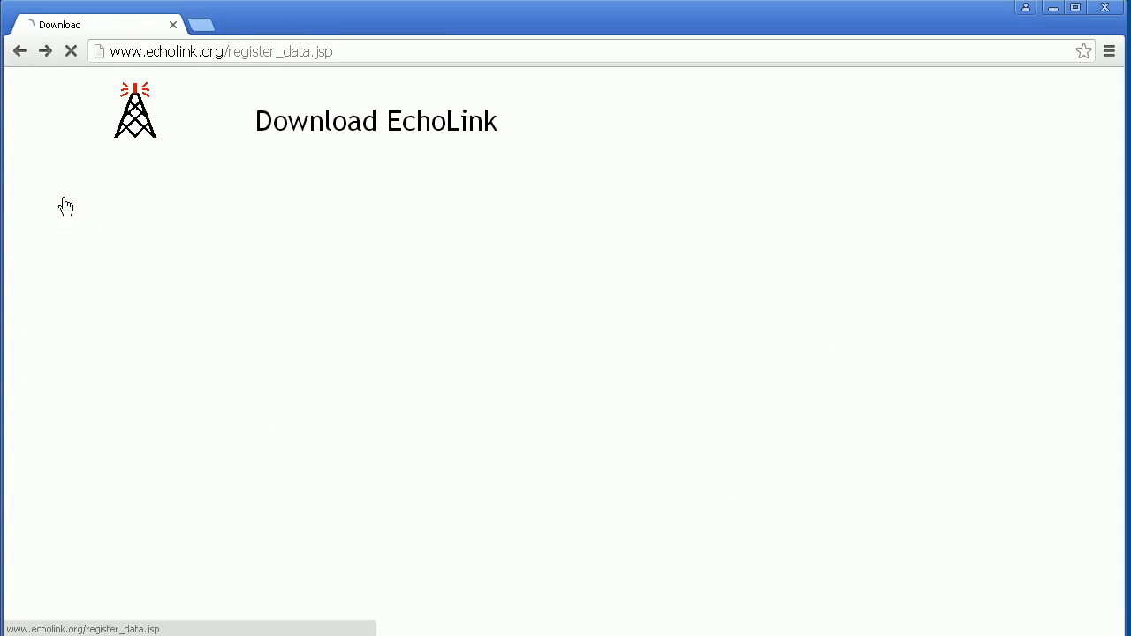
pyautogui.click(62, 179)
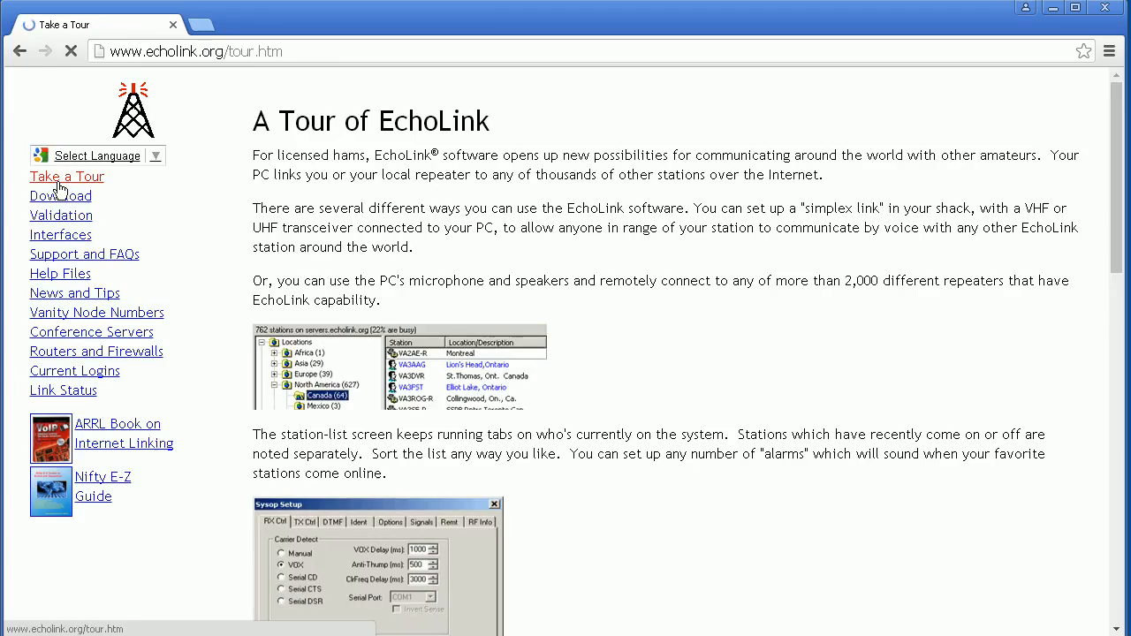
pyautogui.moveTo(1114, 192); pyautogui.dragTo(1085, 134)
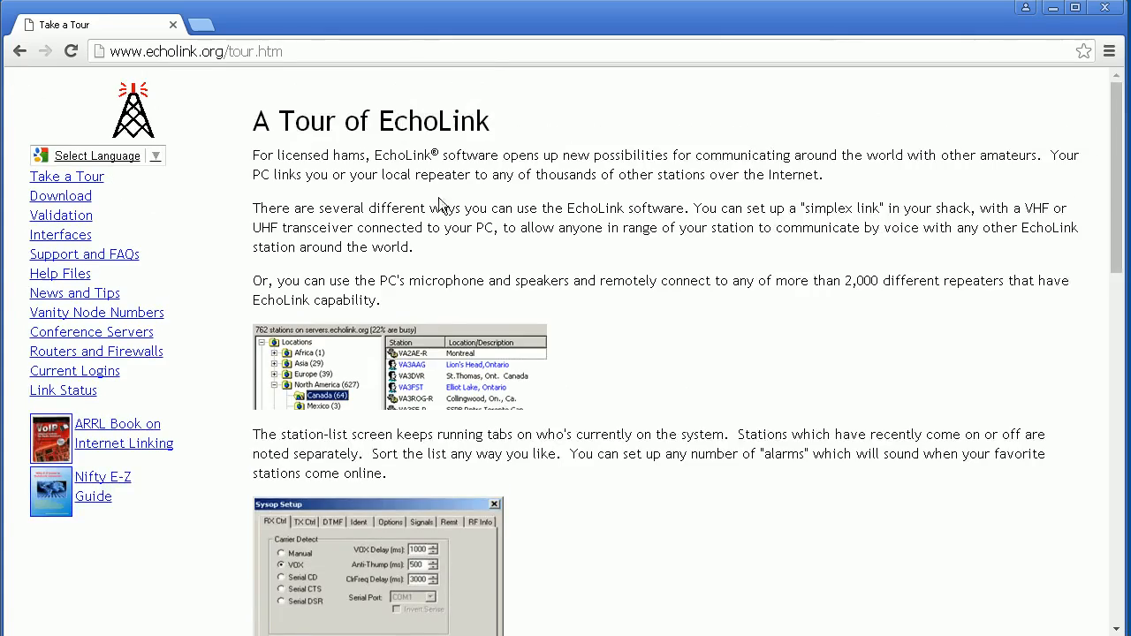
# Minimize Chrome and run the EchoLink setup file from the desktop past the security warning.
pyautogui.click(1052, 11)
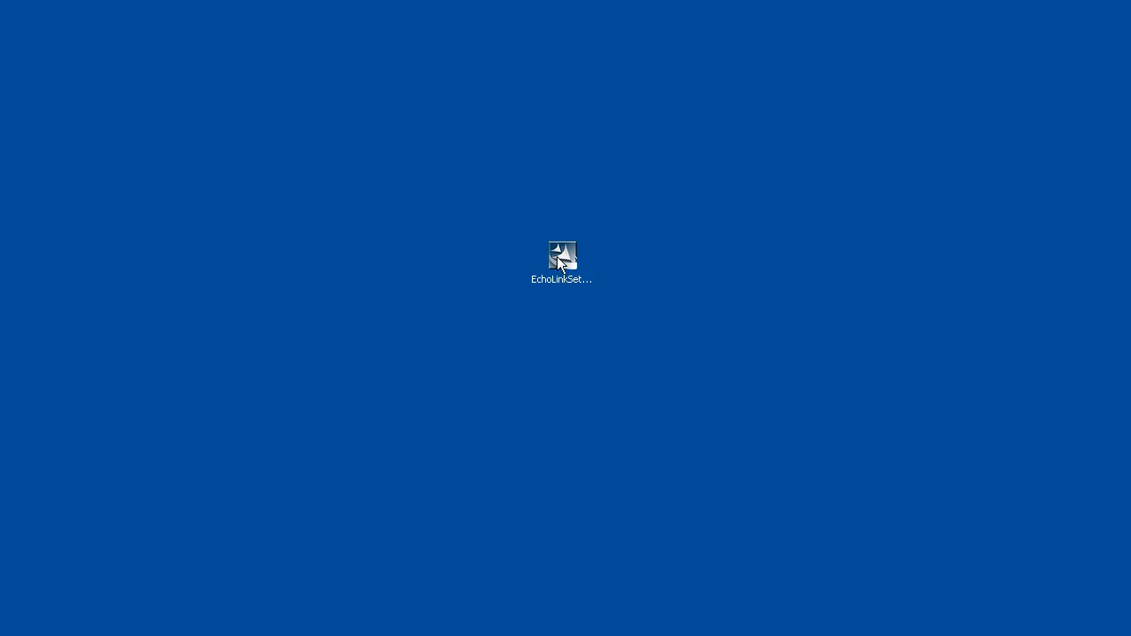
pyautogui.click(560, 260)
pyautogui.click(608, 243)
pyautogui.click(572, 257)
pyautogui.doubleClick(561, 257)
pyautogui.click(604, 347)
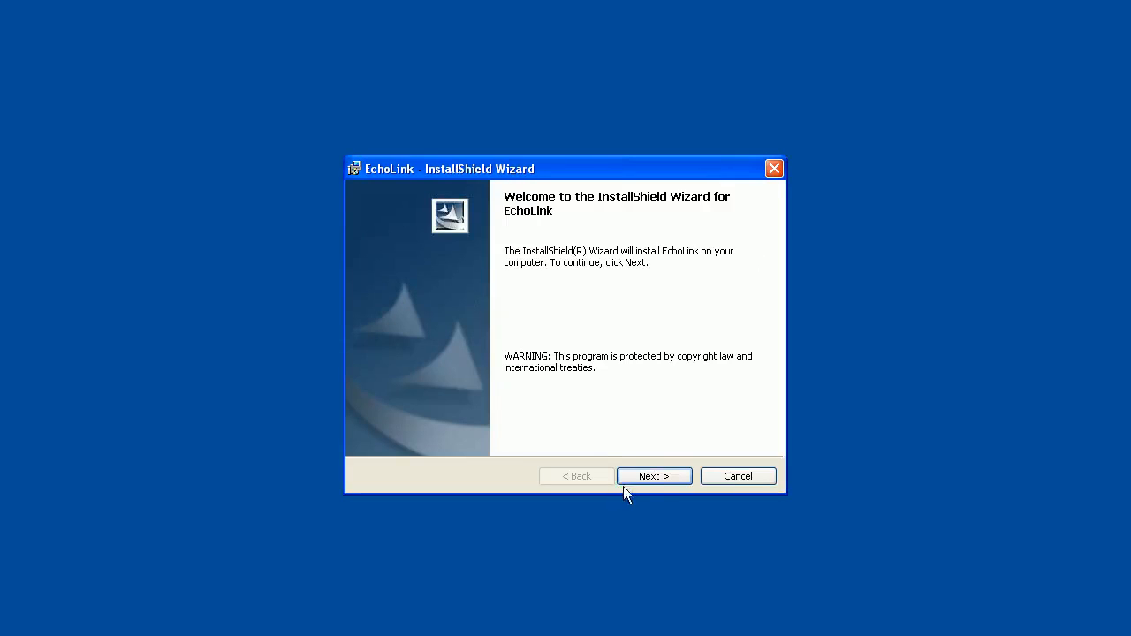
# Accept the license, keep the default folder, install, and finish with Launch EchoLink ticked.
pyautogui.click(651, 477)
pyautogui.click(360, 413)
pyautogui.moveTo(770, 268); pyautogui.dragTo(765, 389)
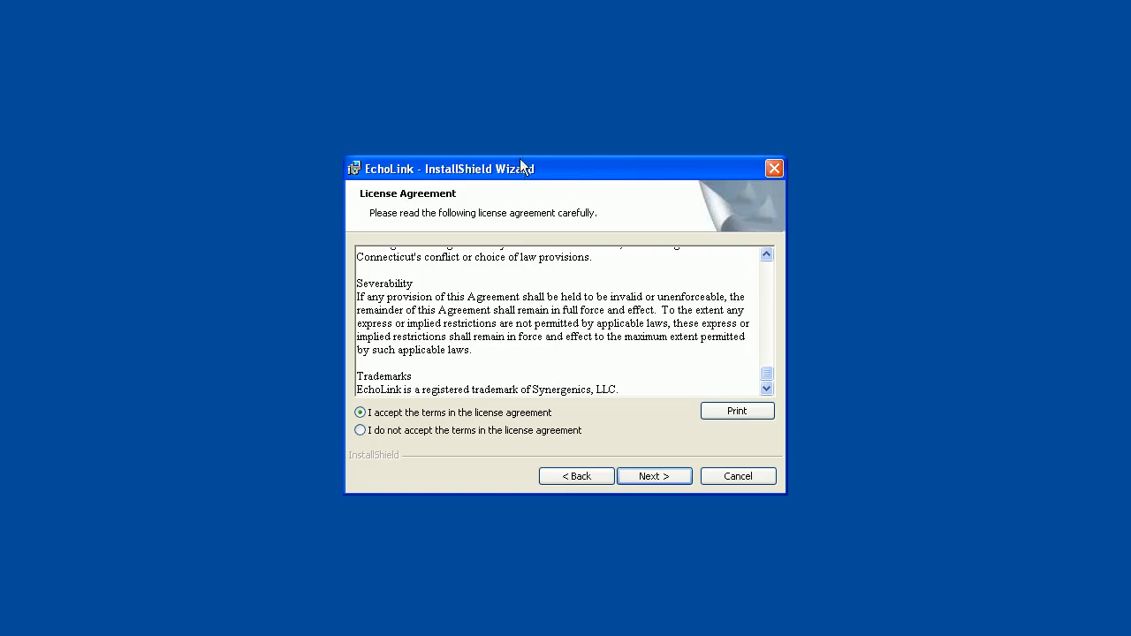
pyautogui.click(647, 476)
pyautogui.click(646, 475)
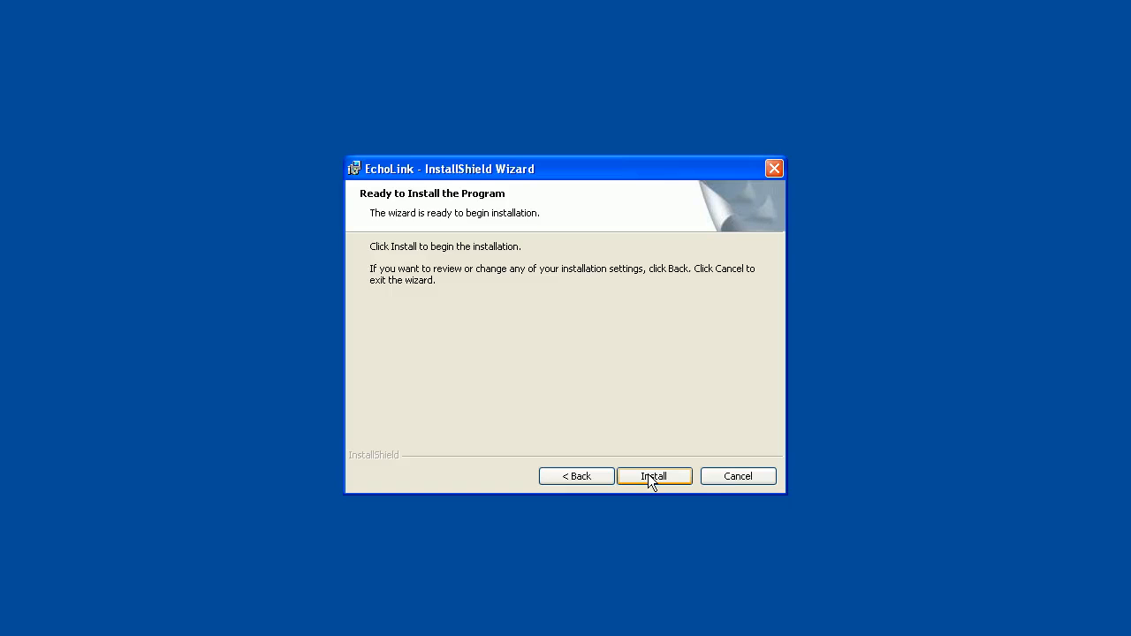
pyautogui.click(652, 476)
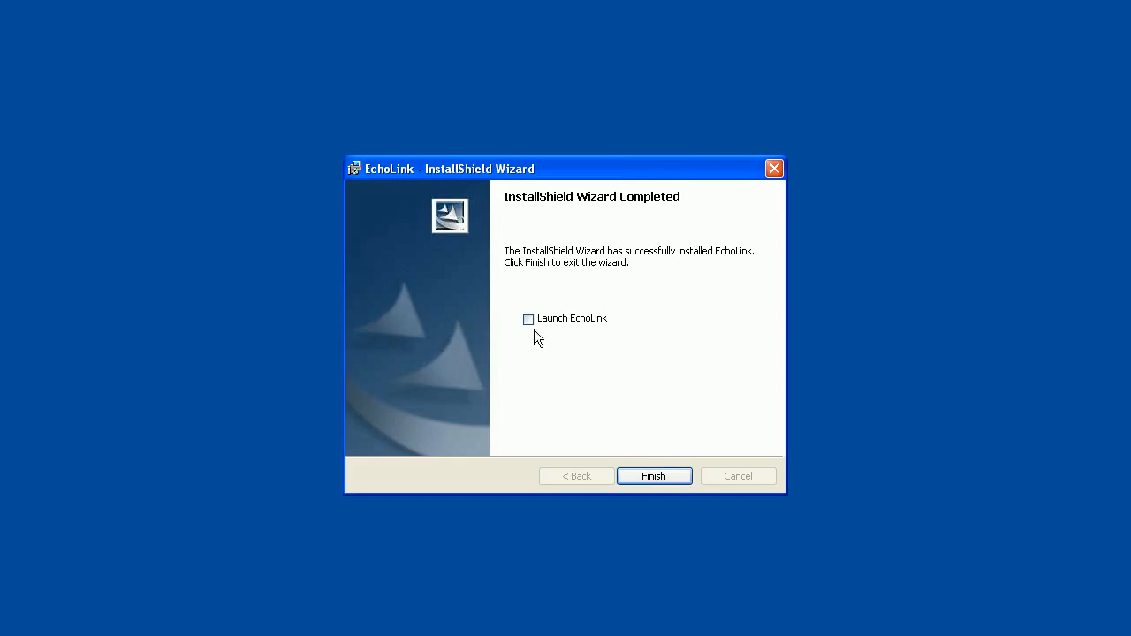
pyautogui.moveTo(4, 21); pyautogui.dragTo(223, 252)
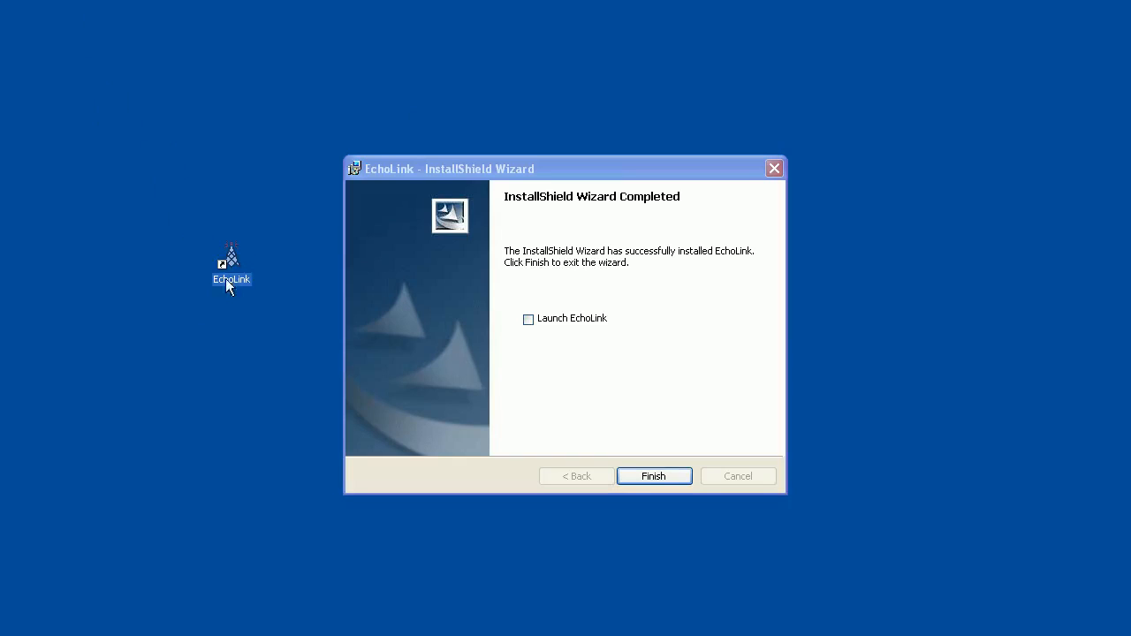
pyautogui.click(527, 322)
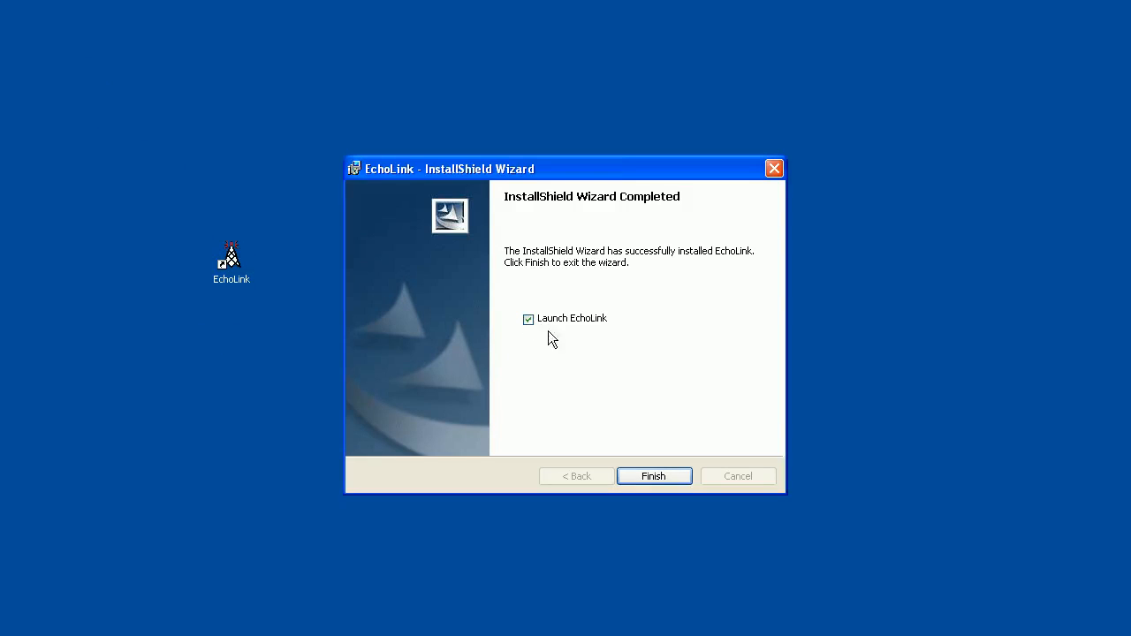
pyautogui.click(660, 474)
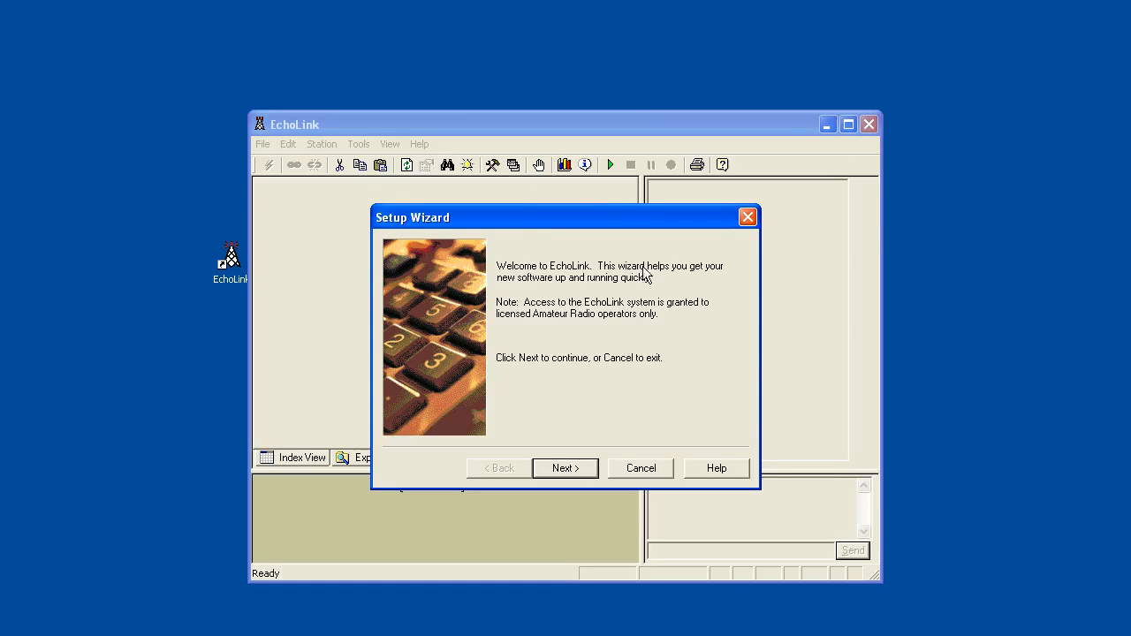
# In the Setup Wizard, choose Computer User and a DSL/cable connection, advancing to station information.
pyautogui.click(567, 471)
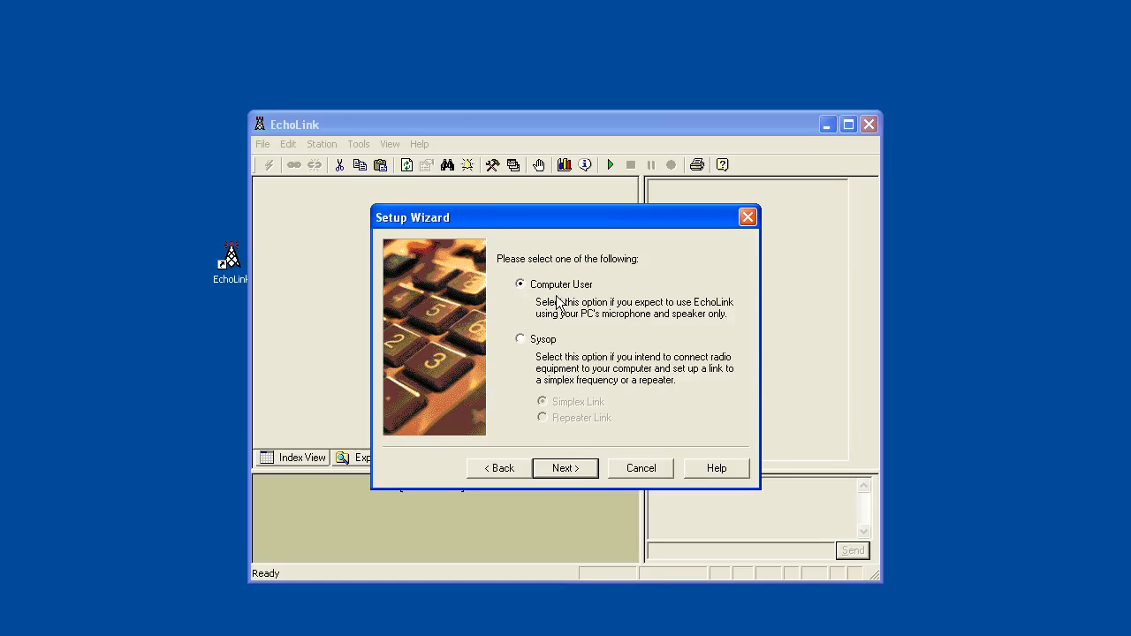
pyautogui.click(566, 468)
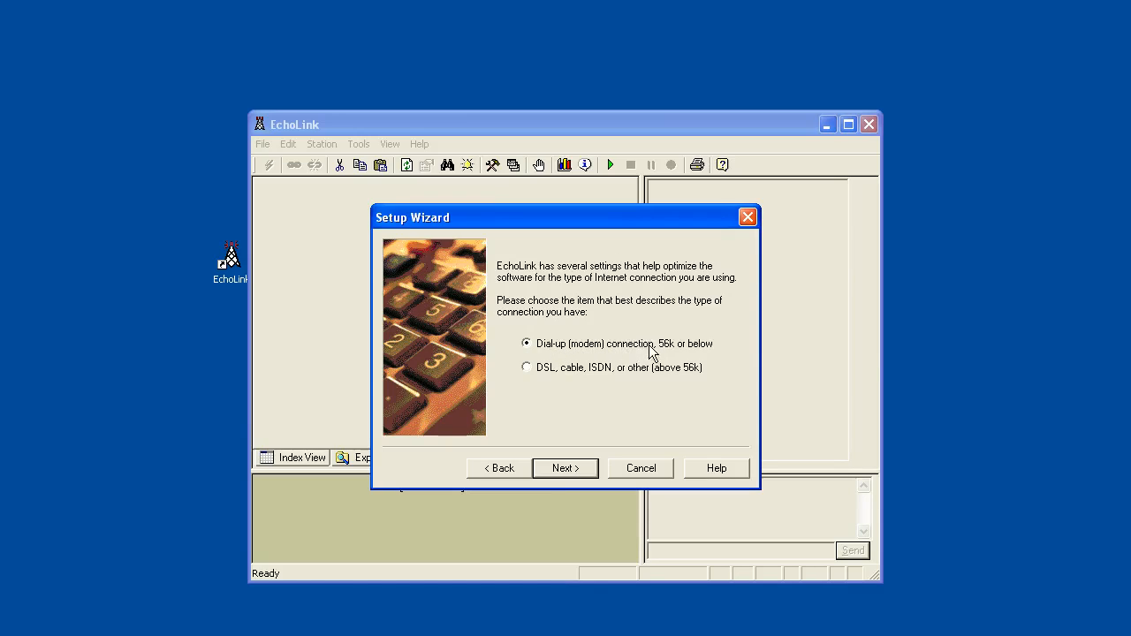
pyautogui.click(528, 367)
pyautogui.click(570, 470)
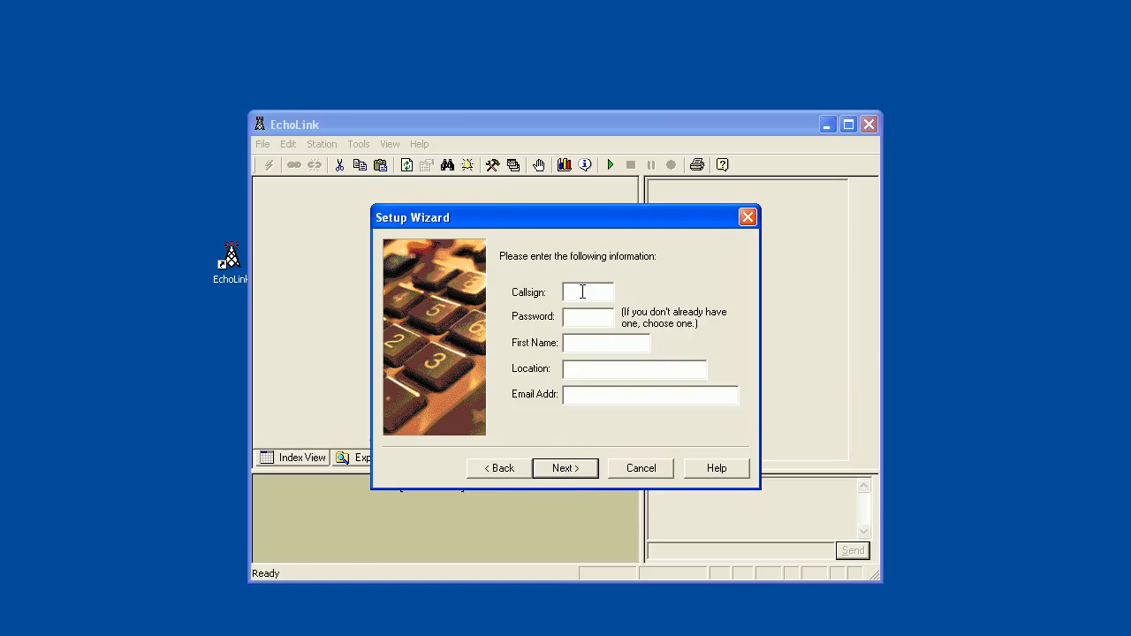
# Enter the station's callsign, account password, first name, location and e-mail address, then advance.
pyautogui.write('VE1KOP')
pyautogui.click(571, 317)
pyautogui.click(568, 347)
pyautogui.write('SeanMe')
pyautogui.press('BackSpace')
pyautogui.write('Nob')
pyautogui.press('BackSpace')
pyautogui.write('va Scotia')
pyautogui.click(583, 390)
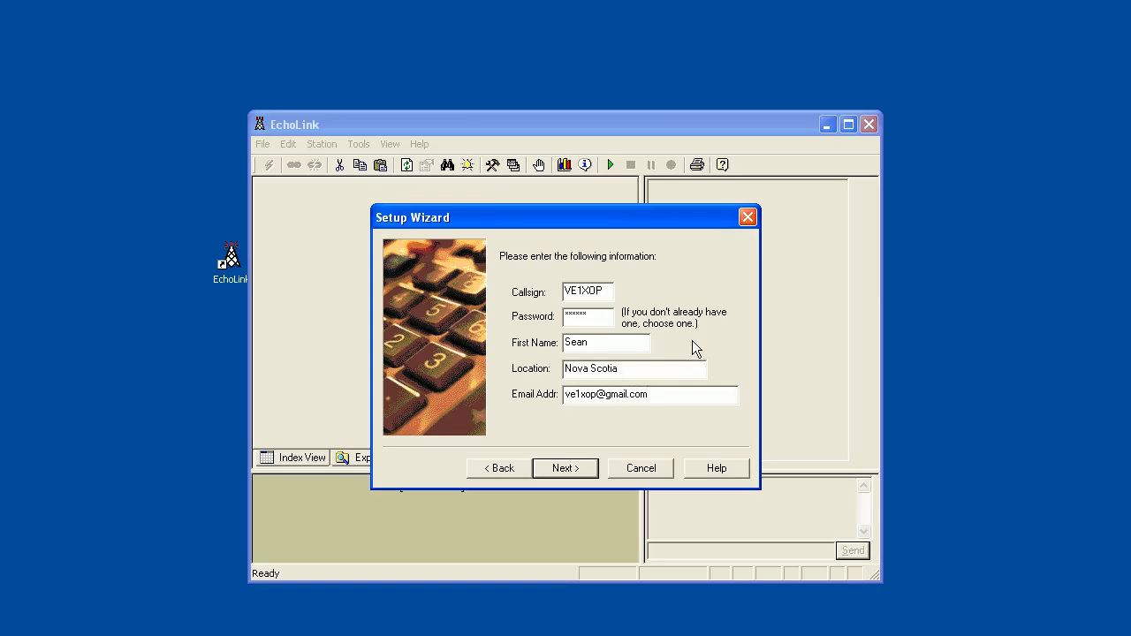
pyautogui.click(563, 470)
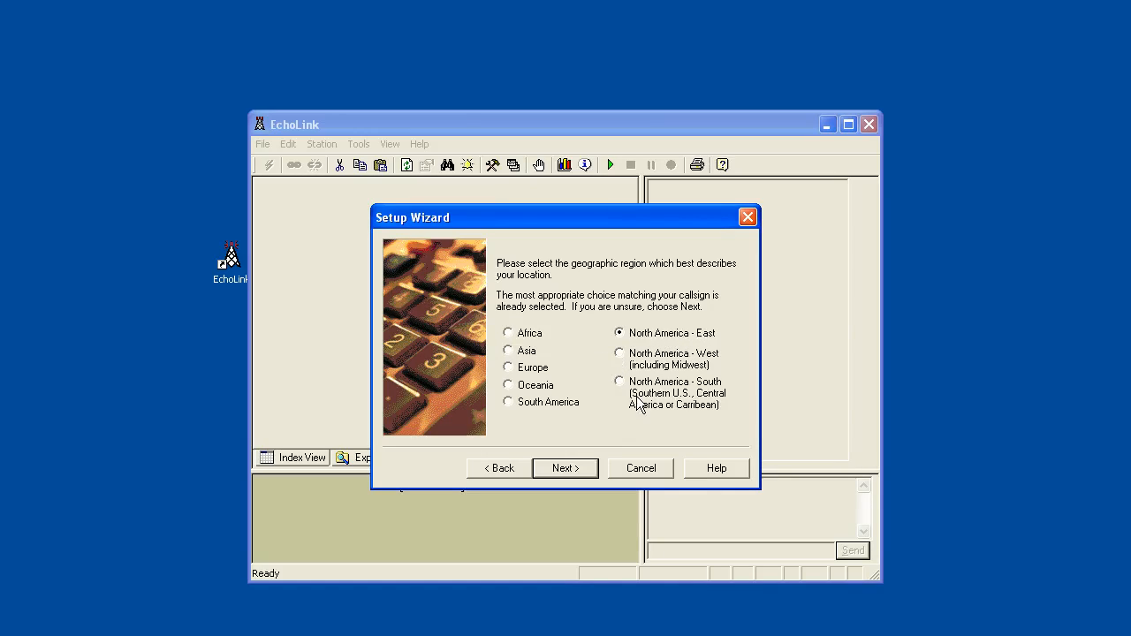
# Keep the North America - East region and run the Firewall Test, which reports PASS.
pyautogui.click(567, 474)
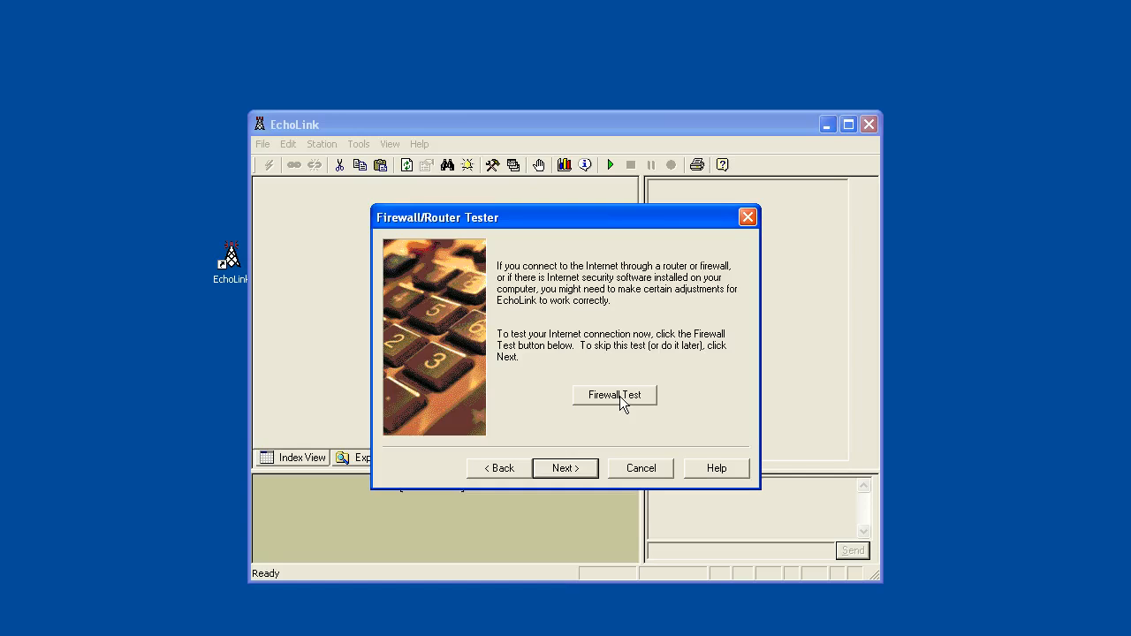
pyautogui.click(621, 402)
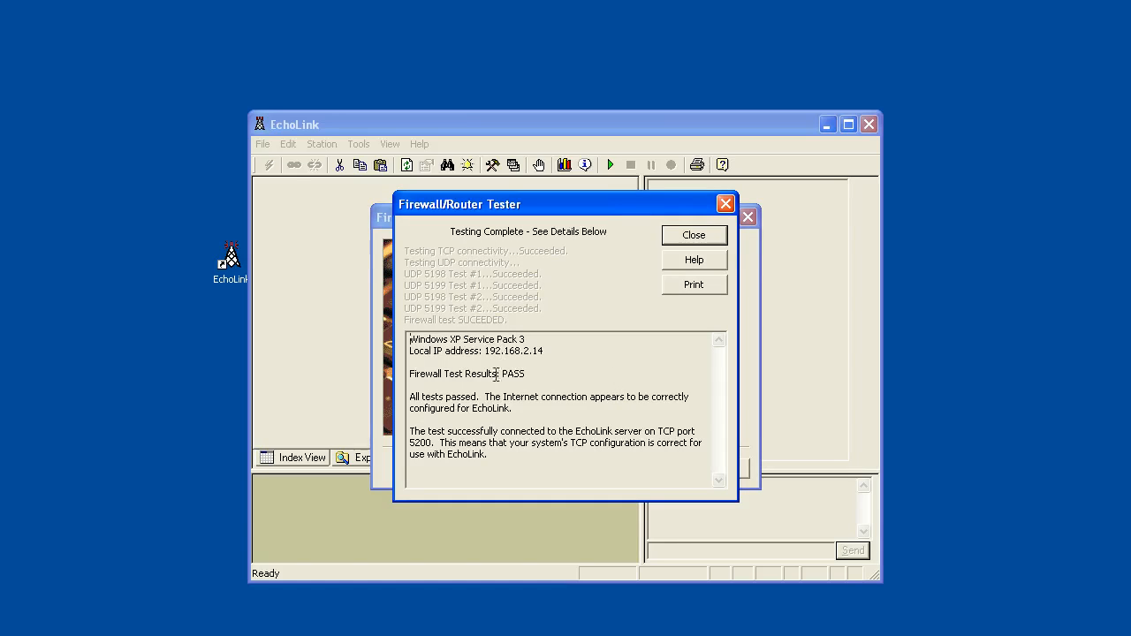
pyautogui.moveTo(410, 338); pyautogui.dragTo(460, 340)
pyautogui.click(513, 385)
pyautogui.moveTo(409, 395); pyautogui.dragTo(528, 442)
pyautogui.click(507, 432)
# Bring up the Command Prompt with IPCONFIG output showing gateway 192.168.2.1 and move it lower.
pyautogui.hotkey('alt', 'Tab')
pyautogui.moveTo(529, 141); pyautogui.dragTo(496, 190)
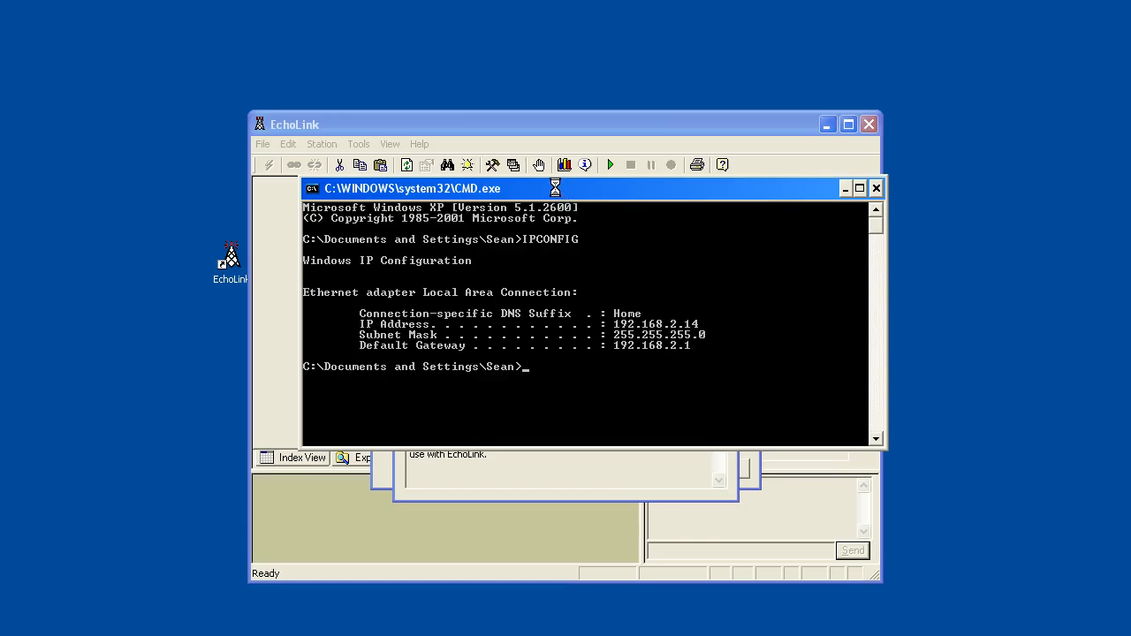
pyautogui.moveTo(555, 188); pyautogui.dragTo(553, 213)
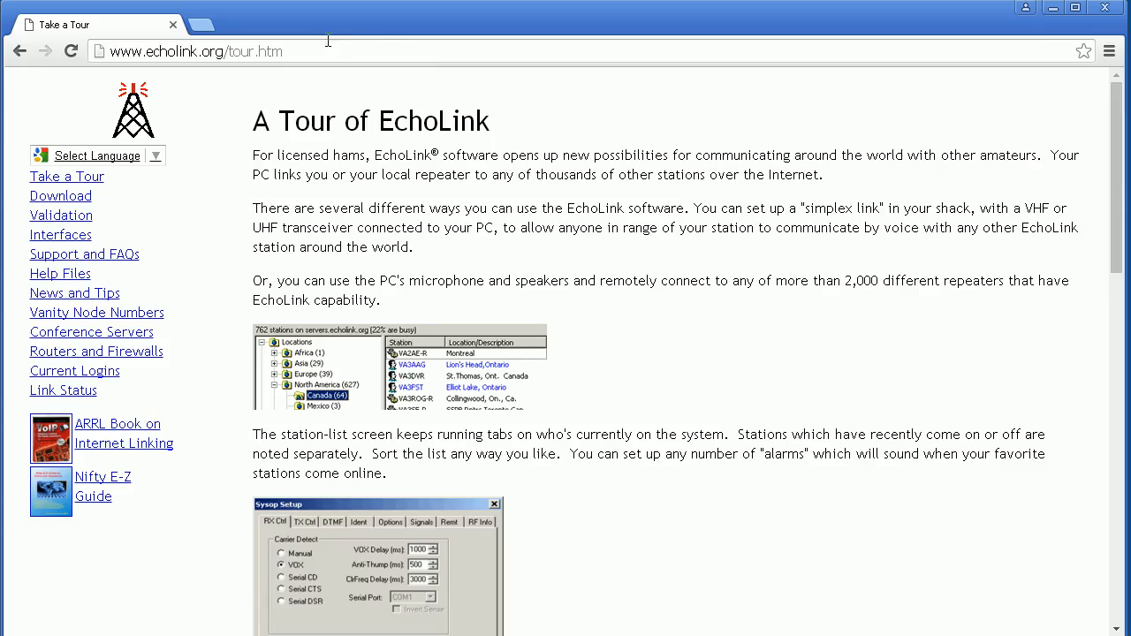
# Open the router page at 192.168.2.1, attempt the admin login, then return from Forget Password.
pyautogui.click(327, 41)
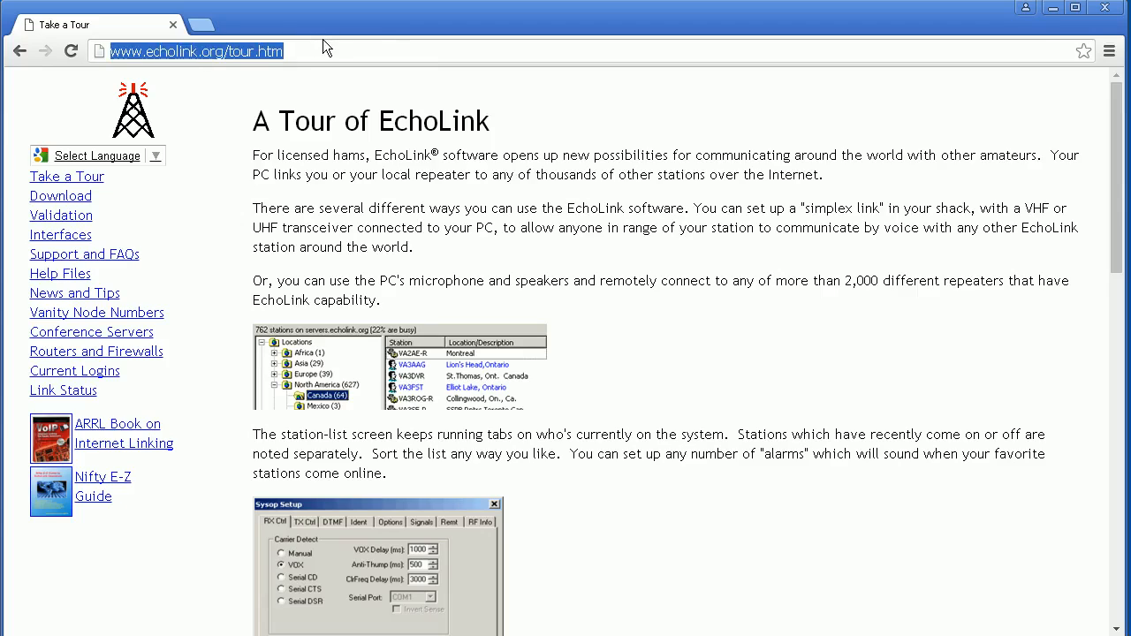
pyautogui.write('192')
pyautogui.press('Return')
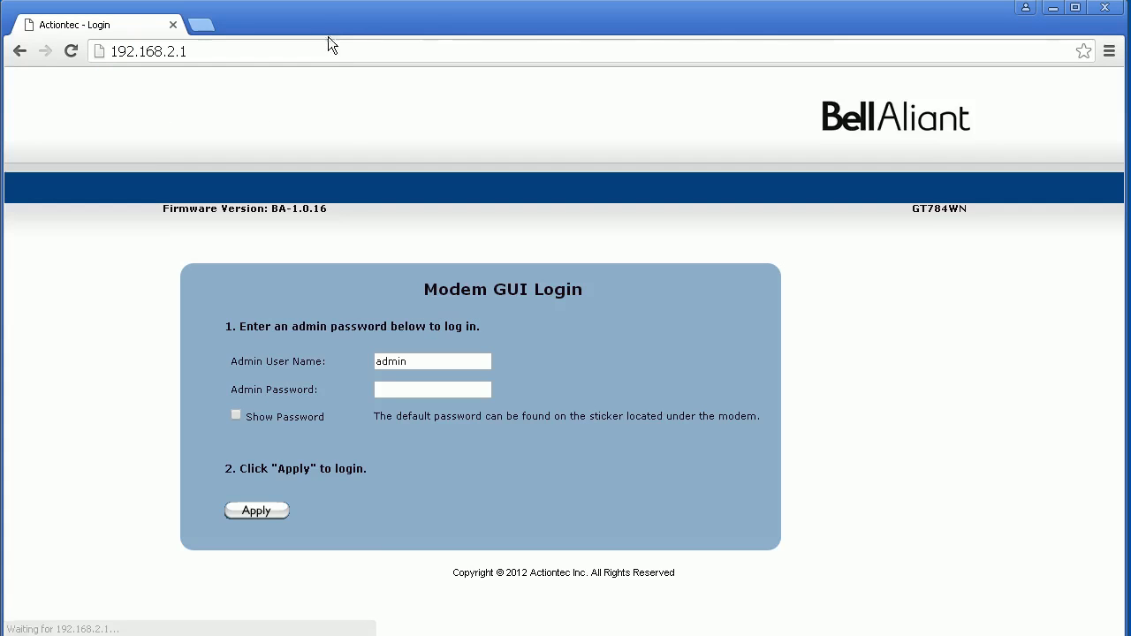
pyautogui.click(416, 390)
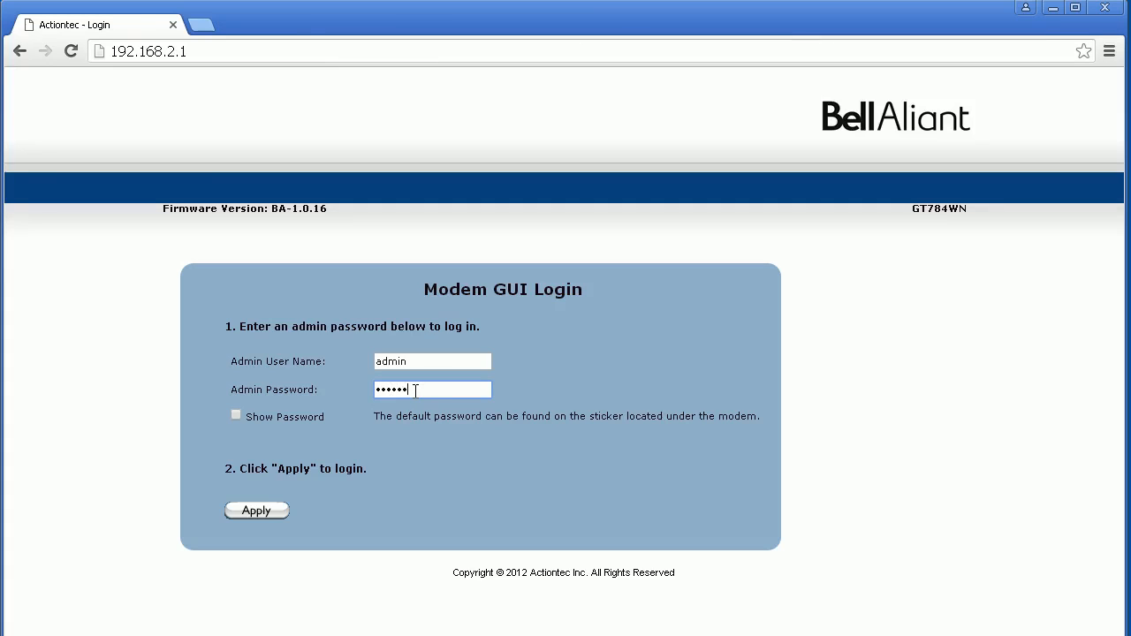
pyautogui.click(253, 512)
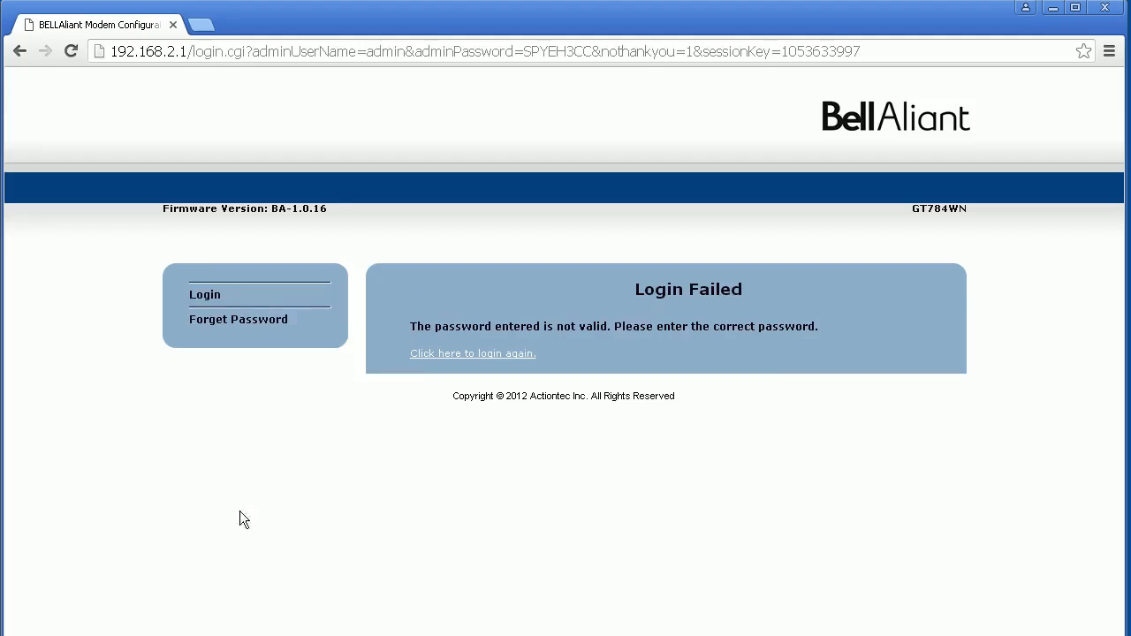
pyautogui.click(191, 323)
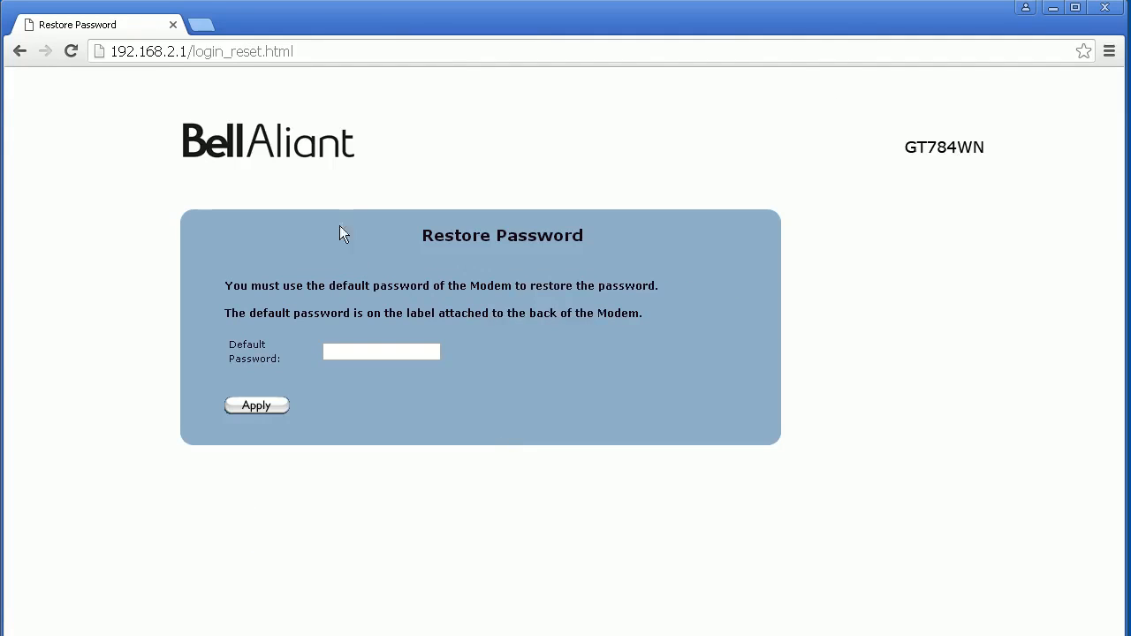
pyautogui.click(20, 51)
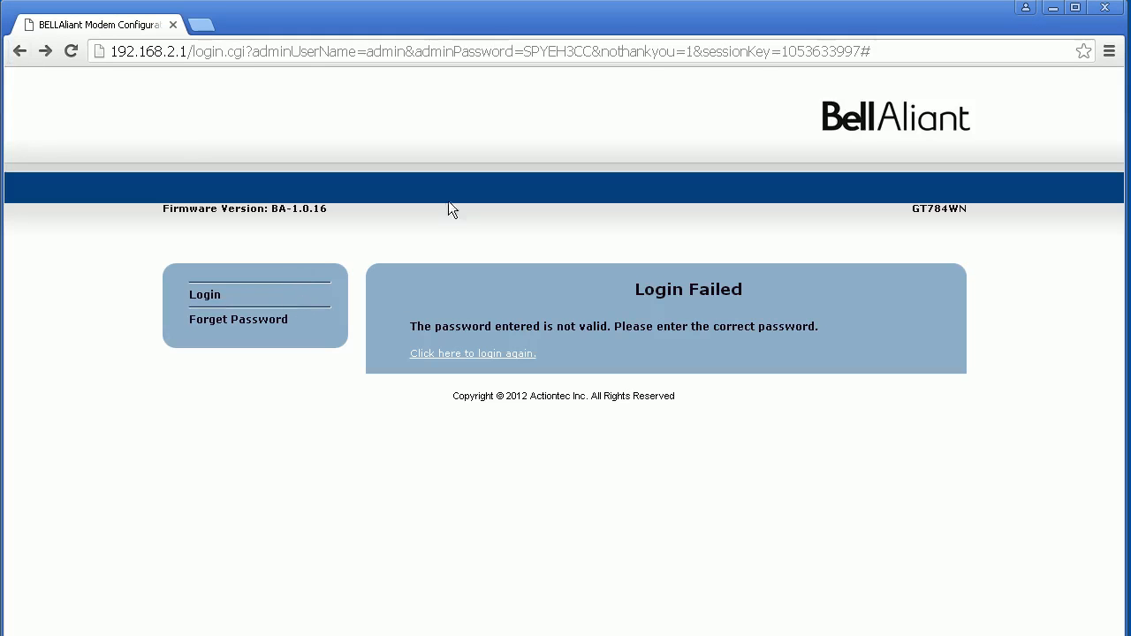
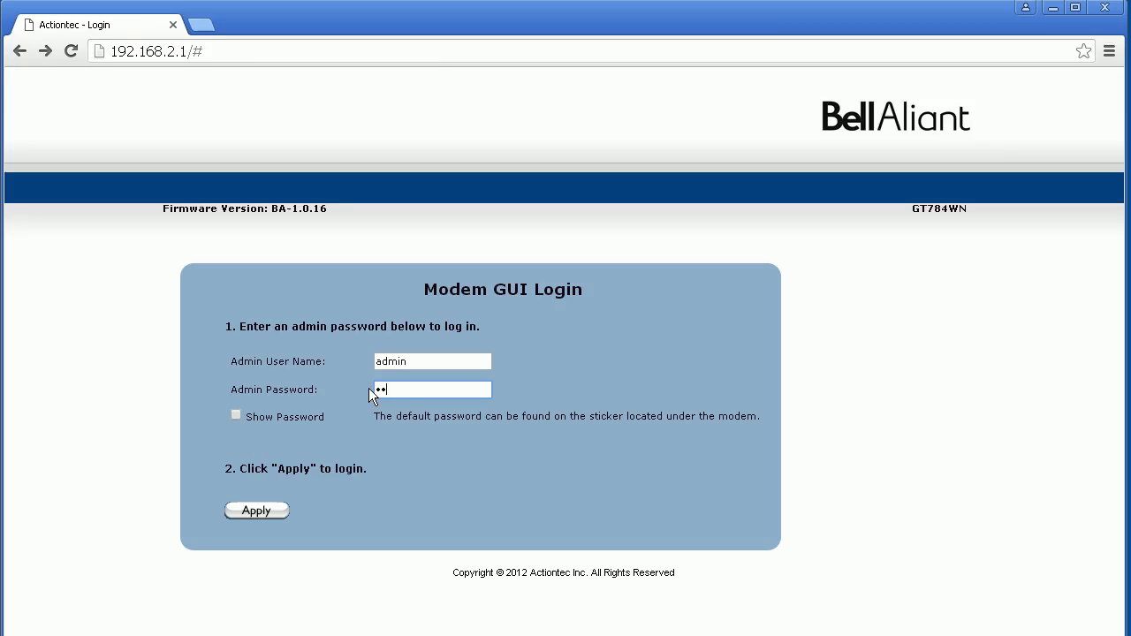
# Log in to the Bell Aliant router admin with the admin password to reach its homepage and network map.
pyautogui.write('••••••••')
pyautogui.click(240, 510)
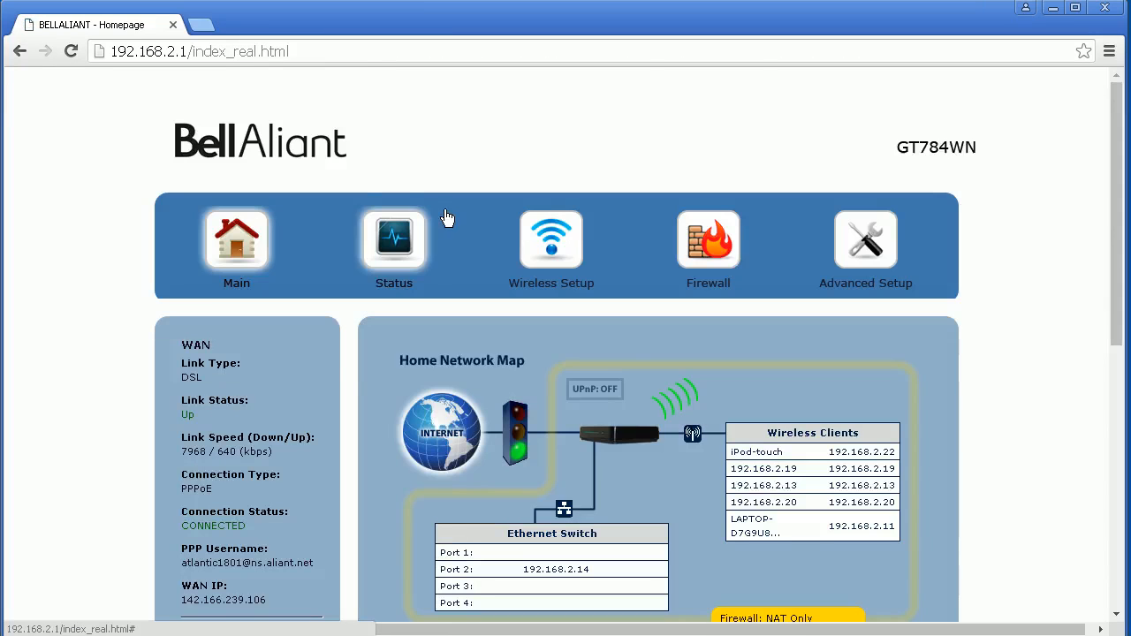
# Open the router's Firewall, then DMZ Hosting, showing 192.168.2.14 as the DMZ hosted device.
pyautogui.click(716, 242)
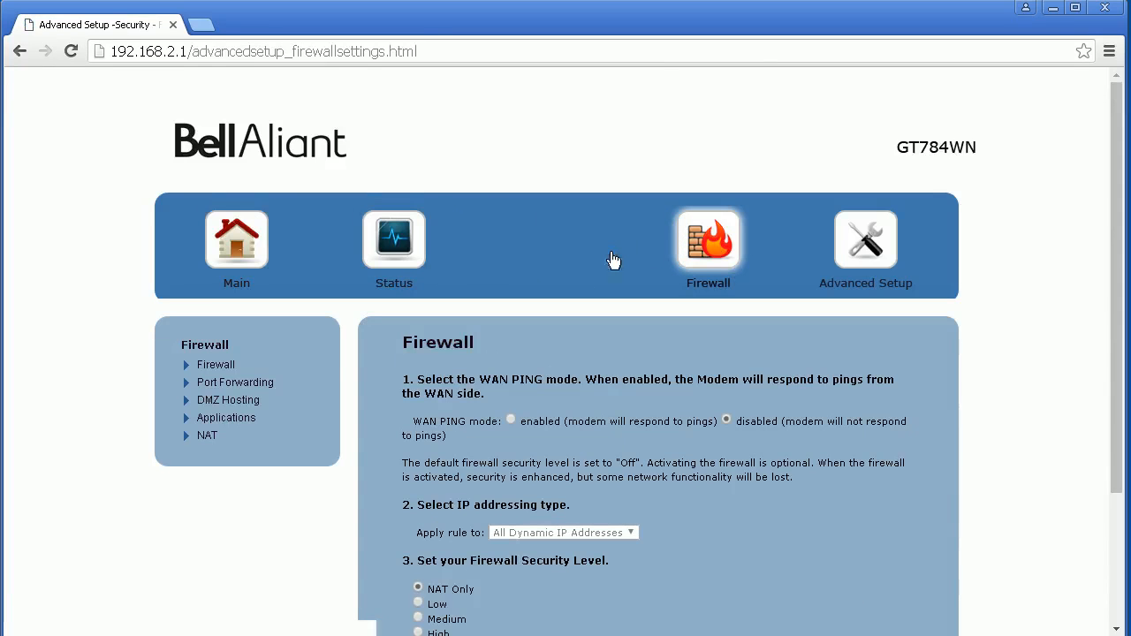
pyautogui.scroll(-2, 499, 354)
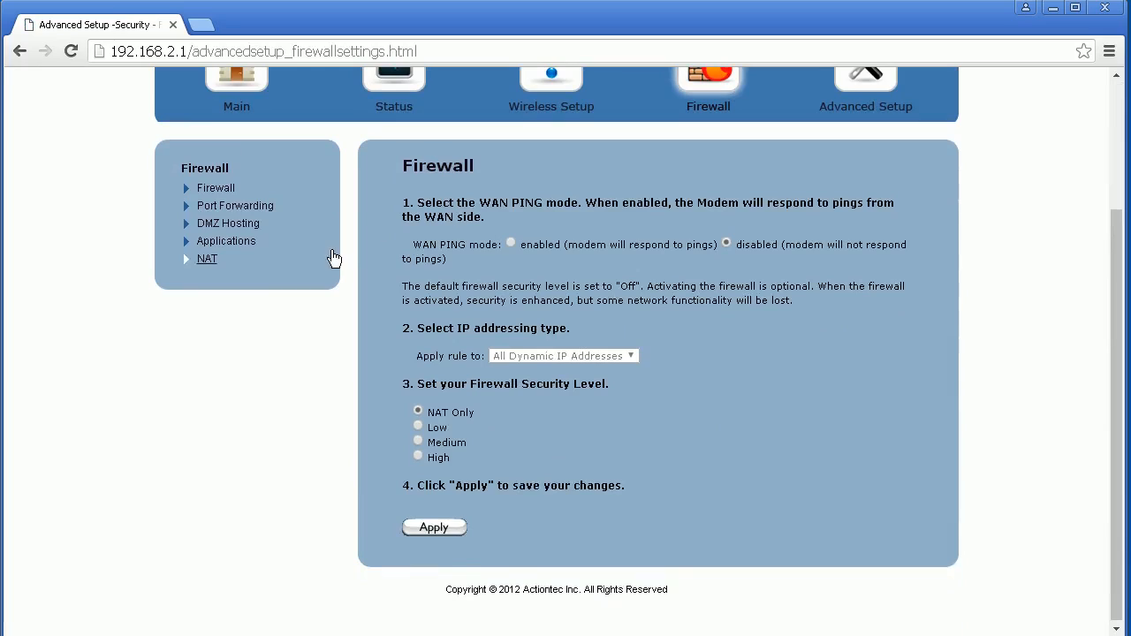
pyautogui.click(229, 226)
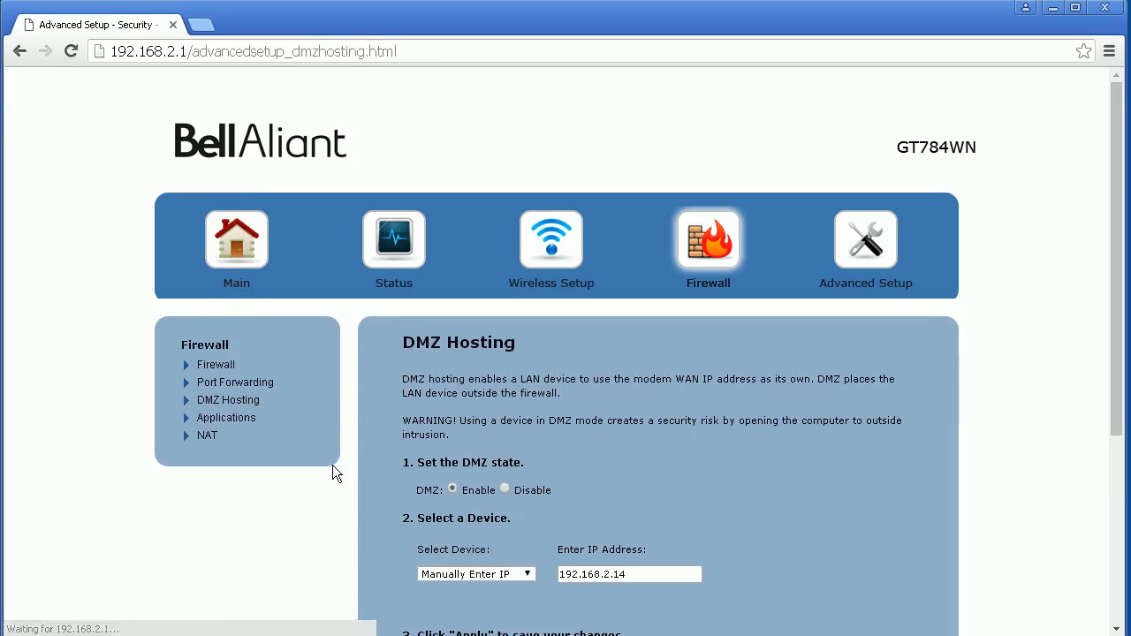
pyautogui.scroll(-3, 541, 429)
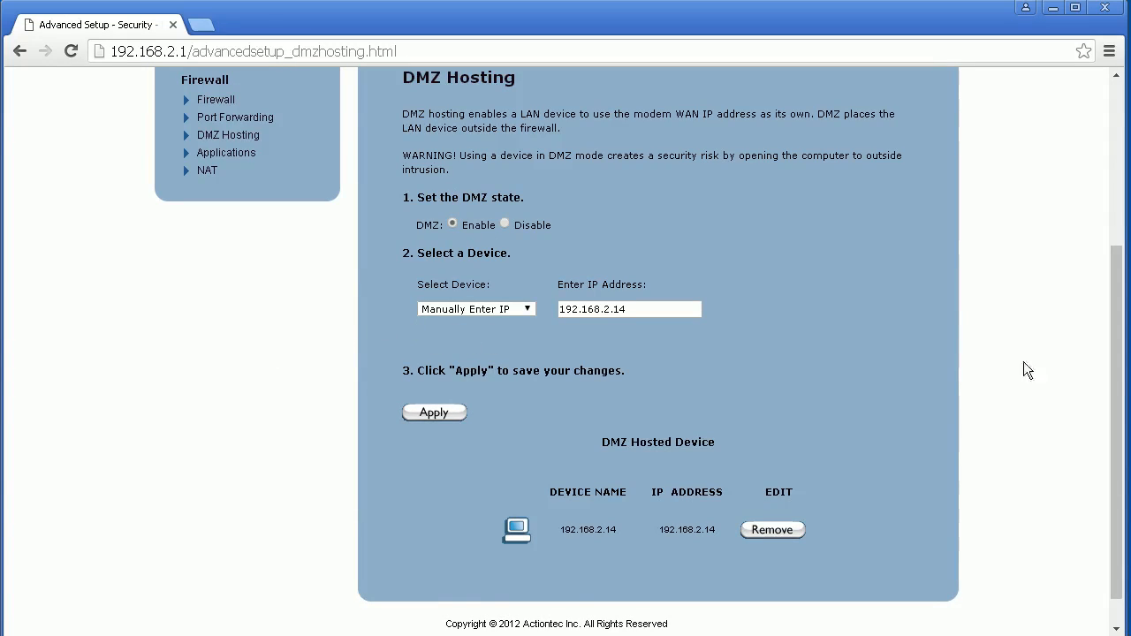
pyautogui.moveTo(1118, 352); pyautogui.dragTo(1121, 340)
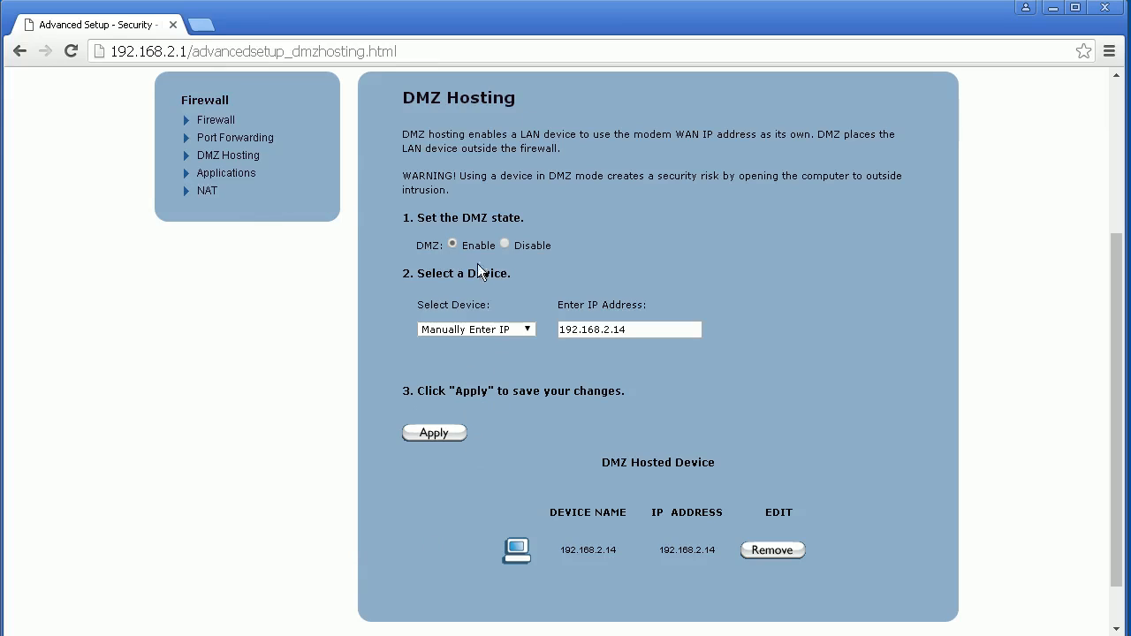
# Close the router browser and the passing firewall test results, then finish the Setup Wizard.
pyautogui.click(1104, 8)
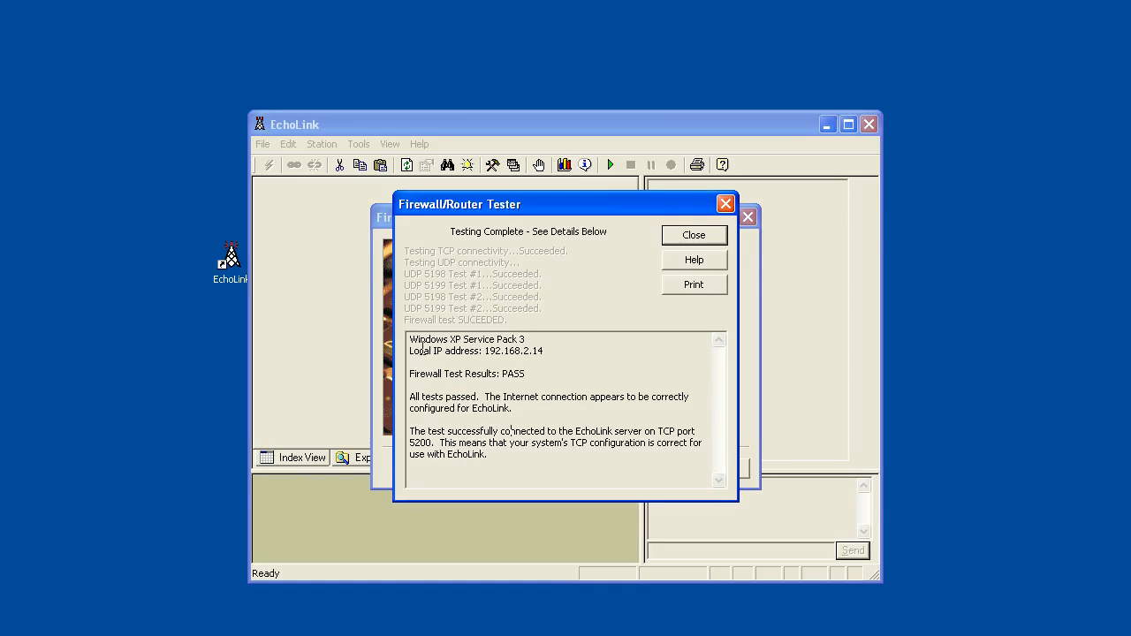
pyautogui.click(686, 244)
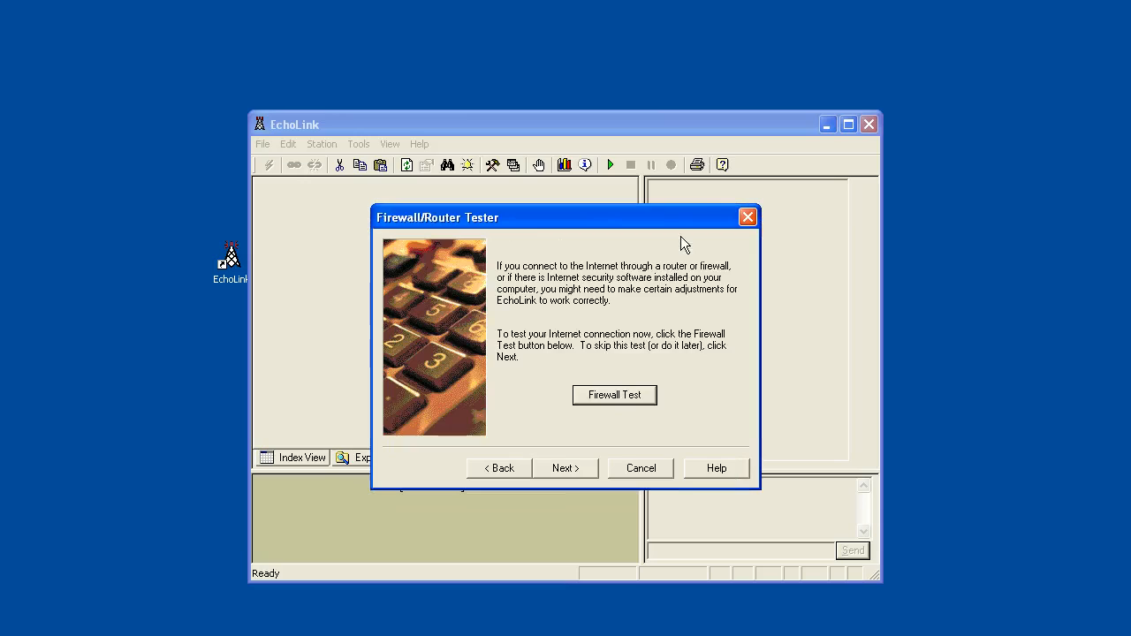
pyautogui.click(576, 470)
pyautogui.click(575, 468)
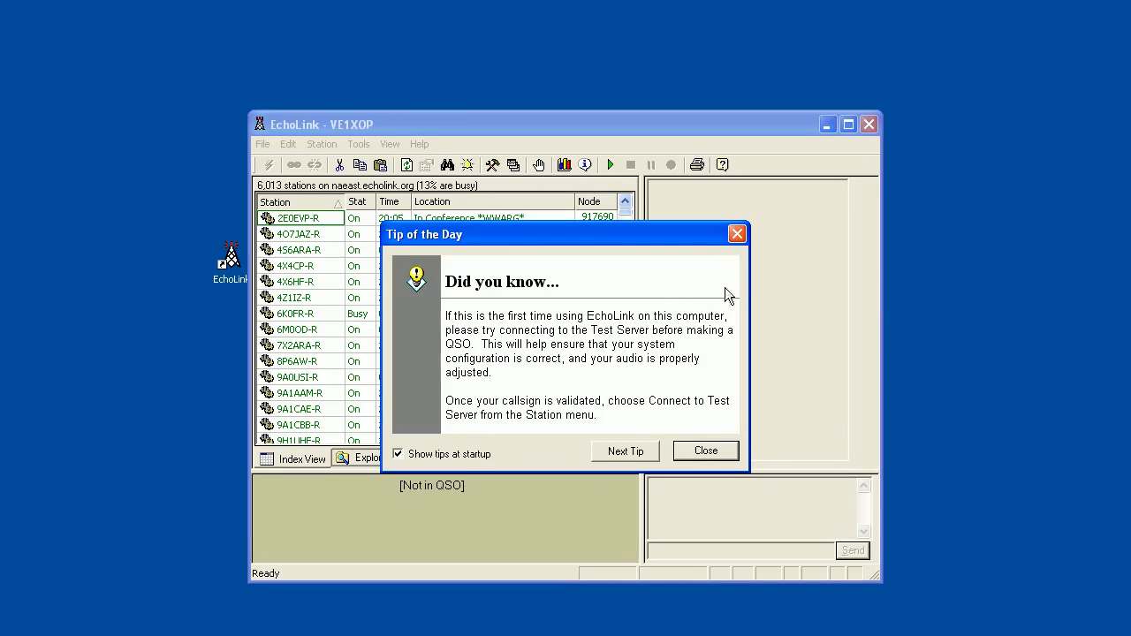
# Dismiss Tip of the Day and enlarge the EchoLink window, widening the station list pane.
pyautogui.click(703, 451)
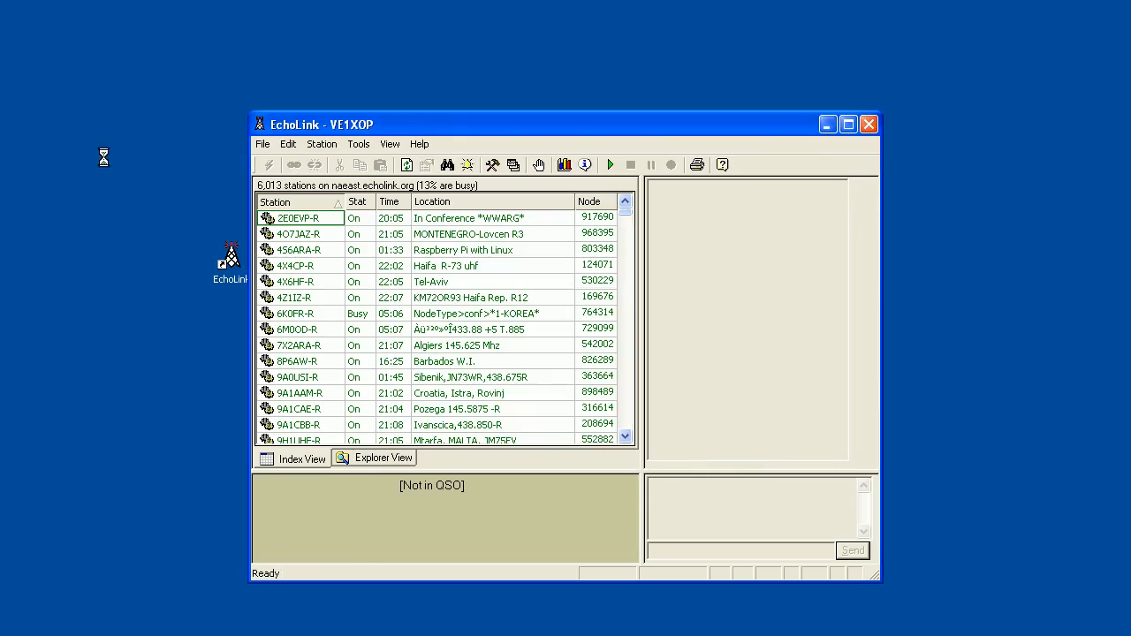
pyautogui.moveTo(323, 122); pyautogui.dragTo(328, 21)
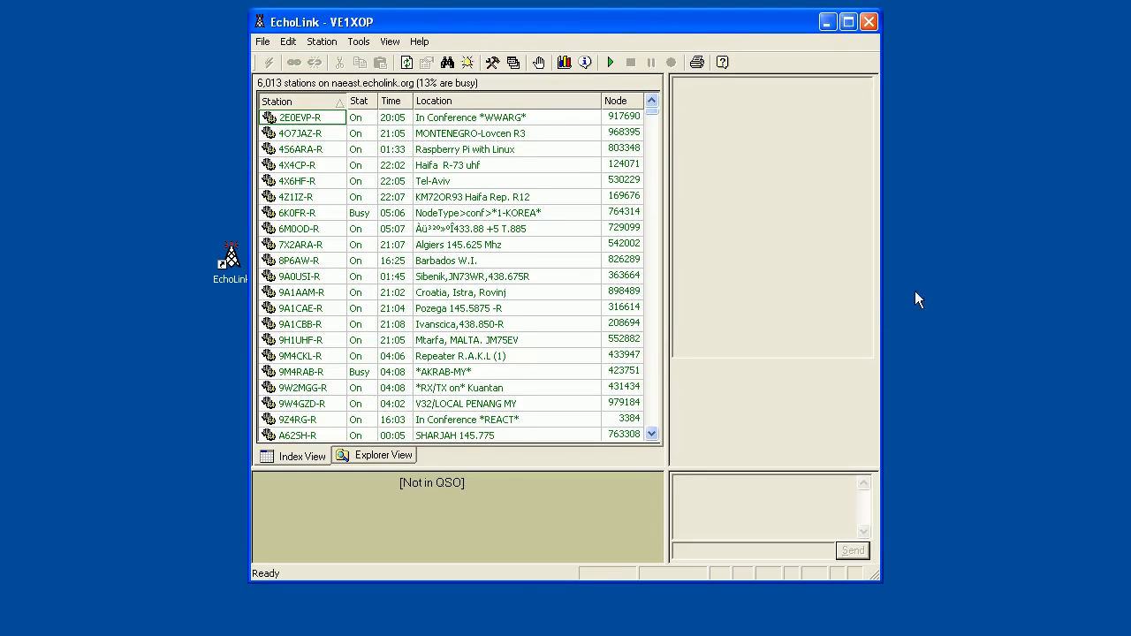
pyautogui.moveTo(879, 285); pyautogui.dragTo(1128, 291)
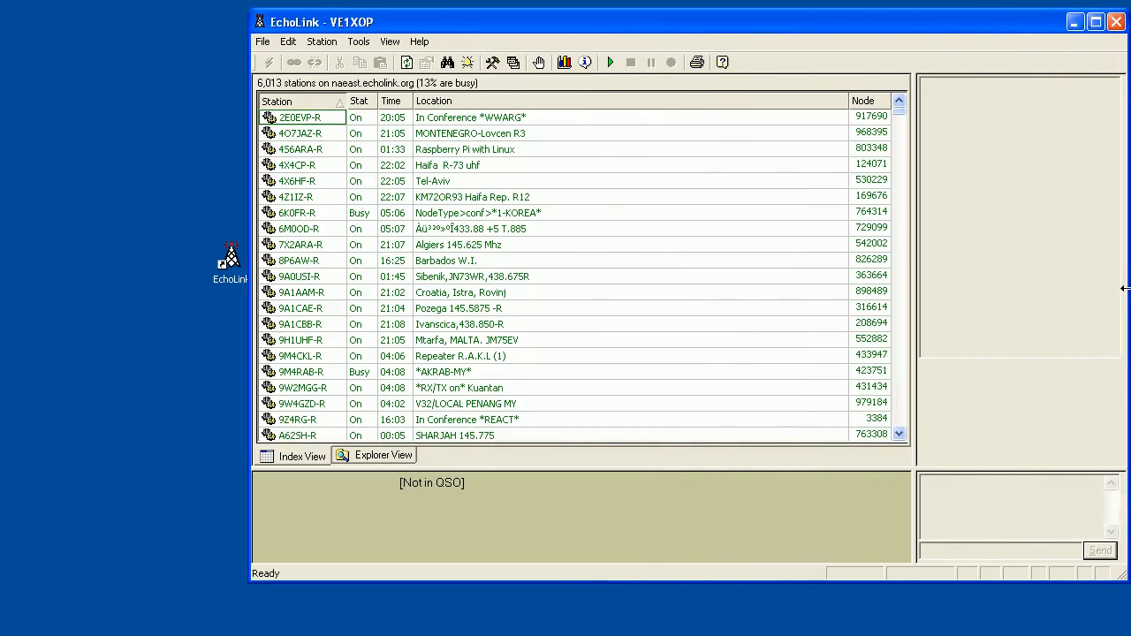
pyautogui.moveTo(251, 216); pyautogui.dragTo(0, 223)
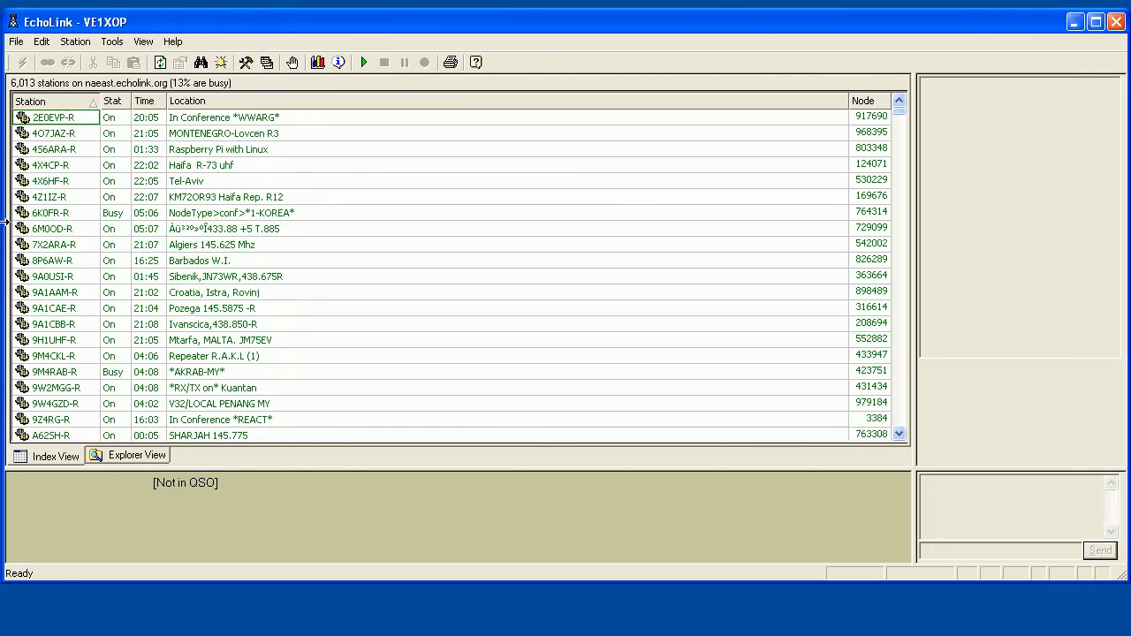
pyautogui.moveTo(447, 581); pyautogui.dragTo(445, 629)
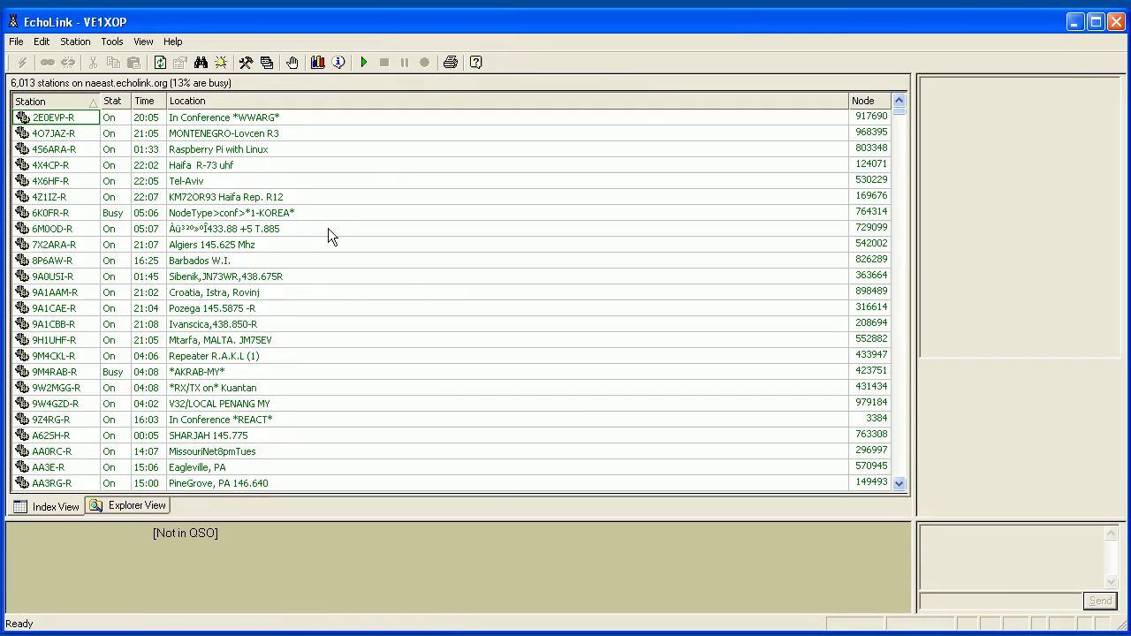
pyautogui.moveTo(917, 299); pyautogui.dragTo(691, 299)
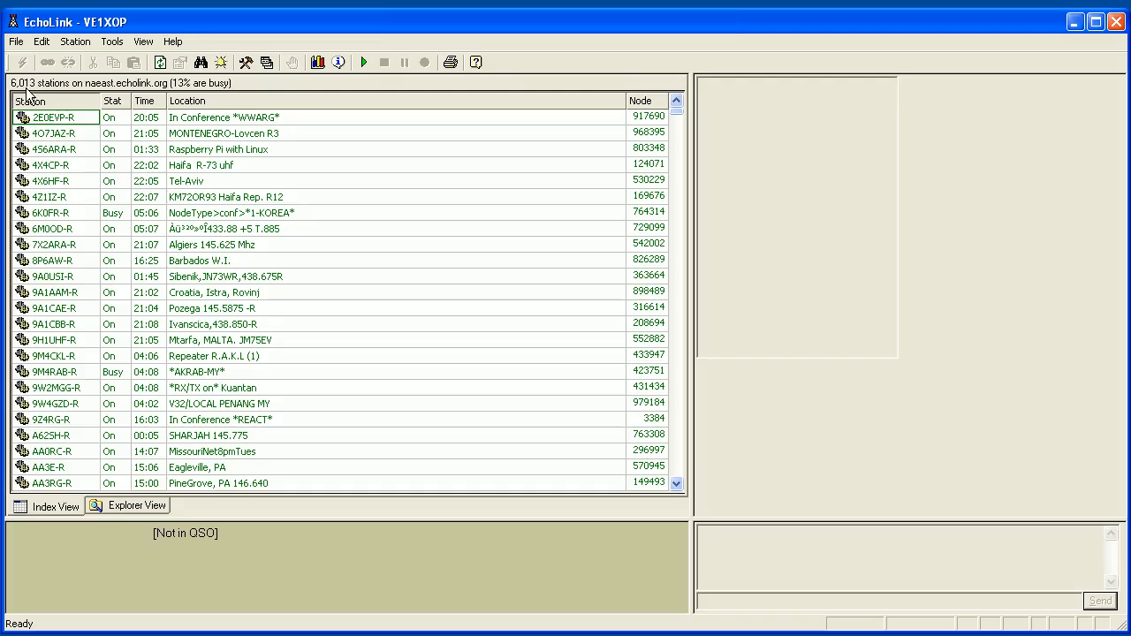
pyautogui.click(58, 92)
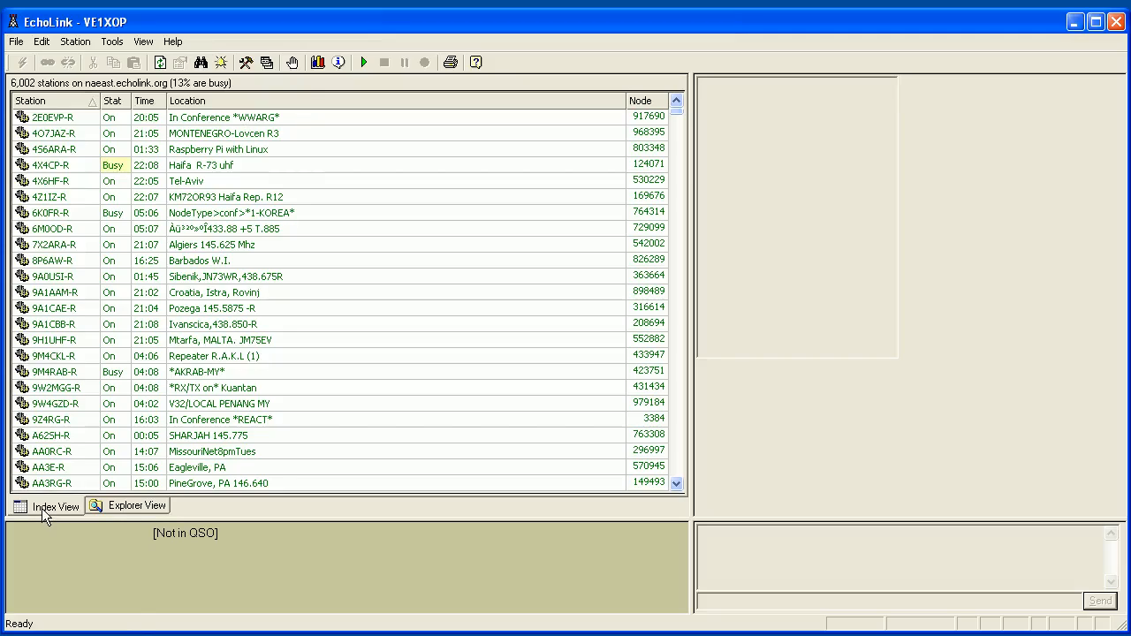
# In Explorer View, list and scroll through the 242 Canadian stations under North America.
pyautogui.click(128, 508)
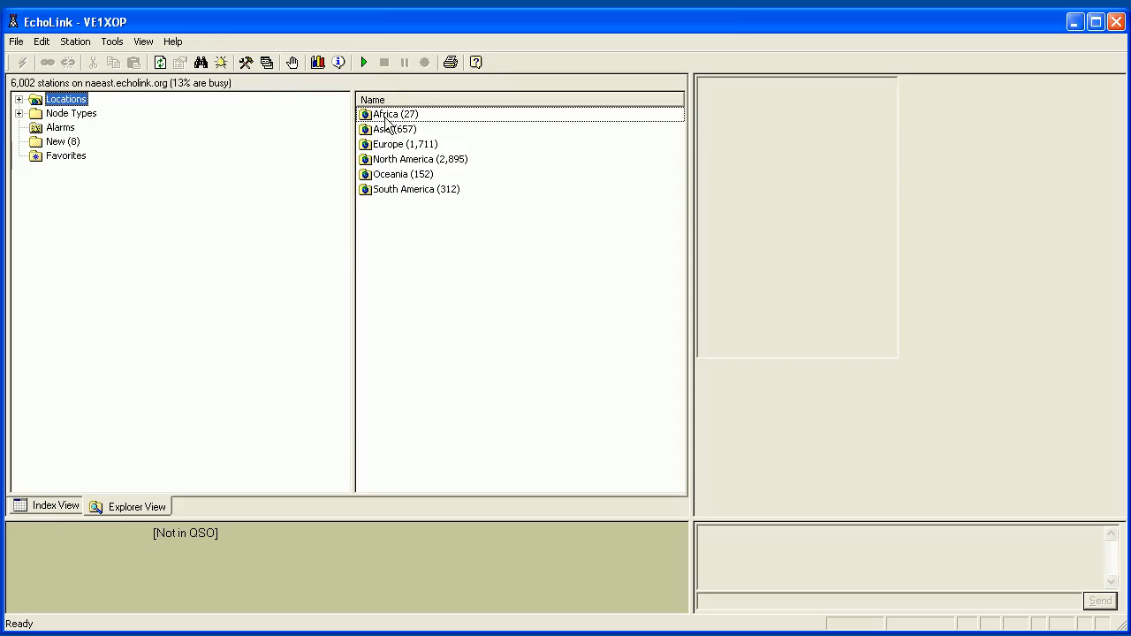
pyautogui.doubleClick(412, 163)
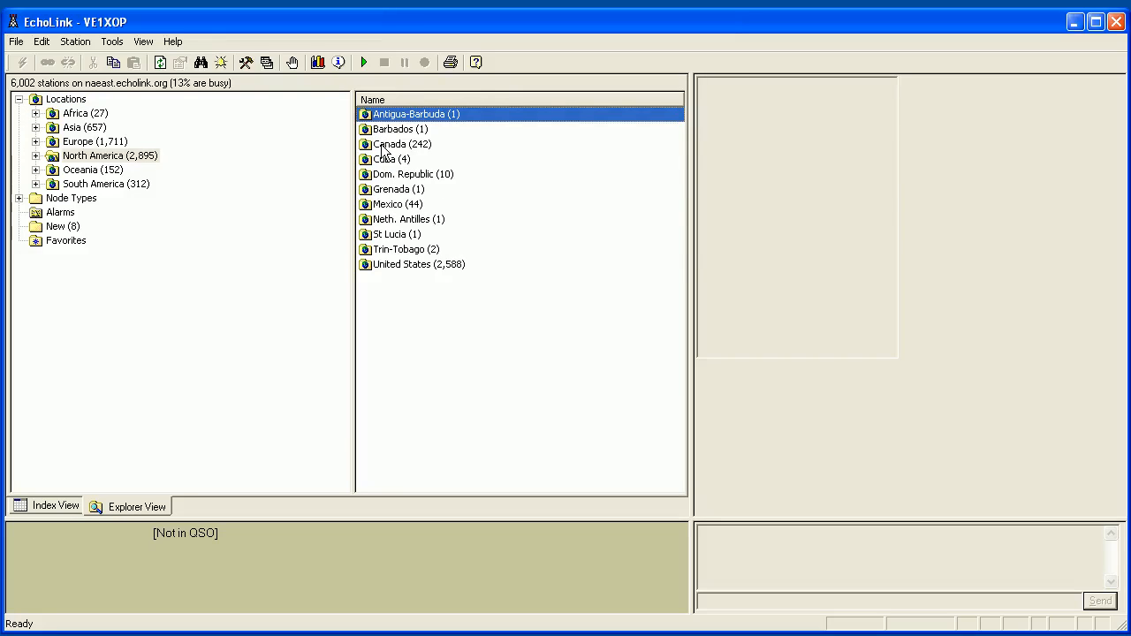
pyautogui.doubleClick(383, 146)
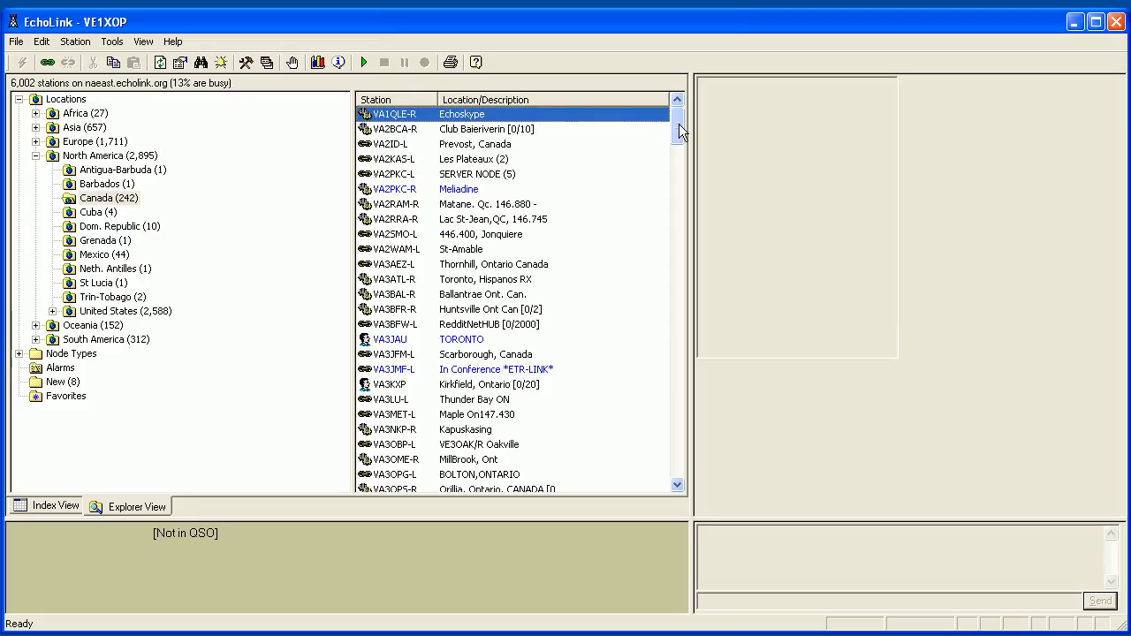
pyautogui.moveTo(678, 124); pyautogui.dragTo(677, 150)
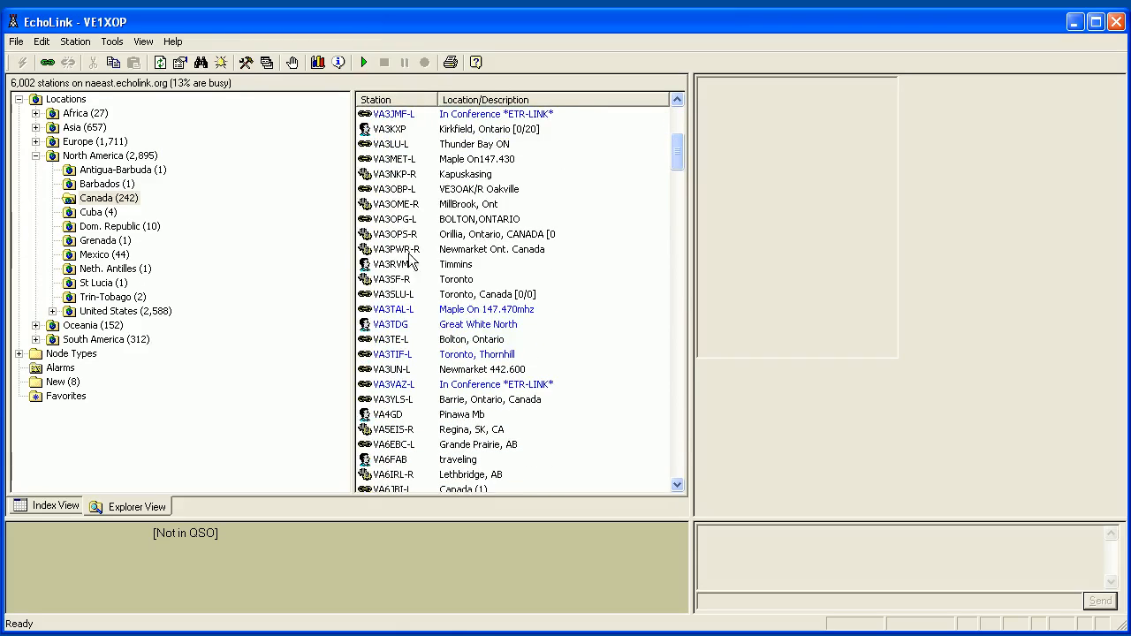
pyautogui.moveTo(370, 269)
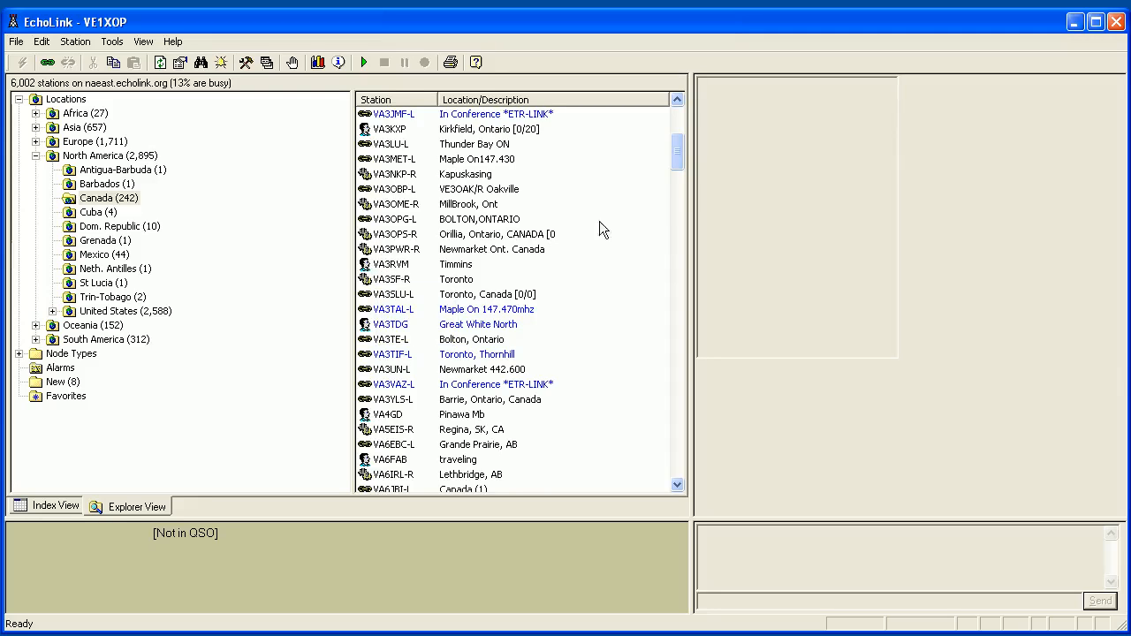
pyautogui.scroll(-1, 680, 152)
pyautogui.moveTo(680, 152); pyautogui.dragTo(683, 204)
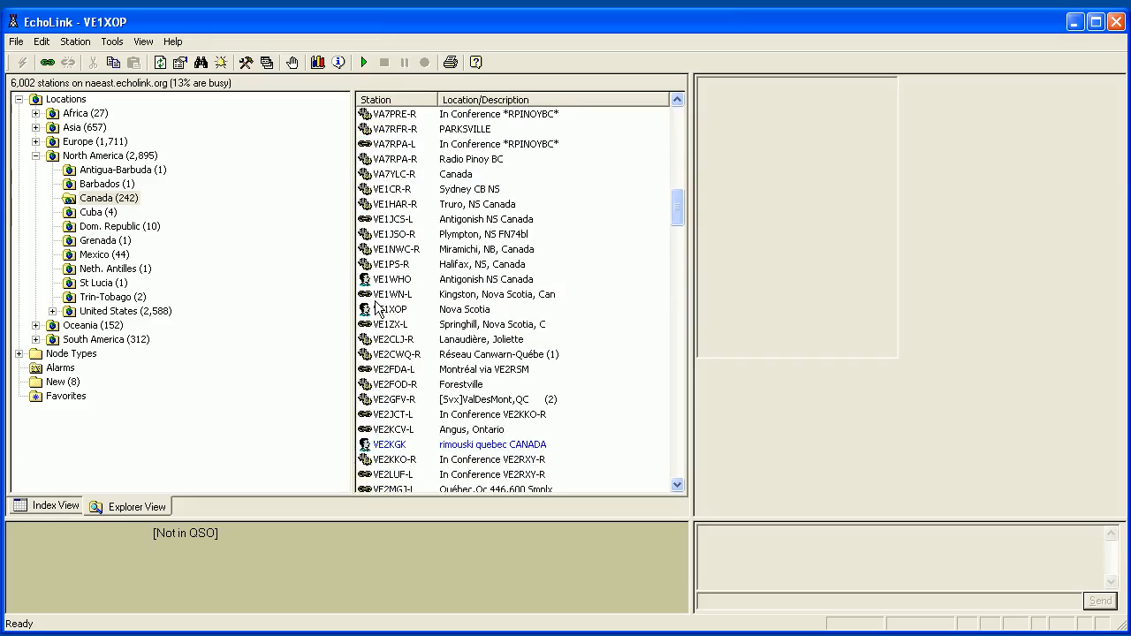
pyautogui.moveTo(370, 318)
pyautogui.moveTo(676, 209); pyautogui.dragTo(701, 123)
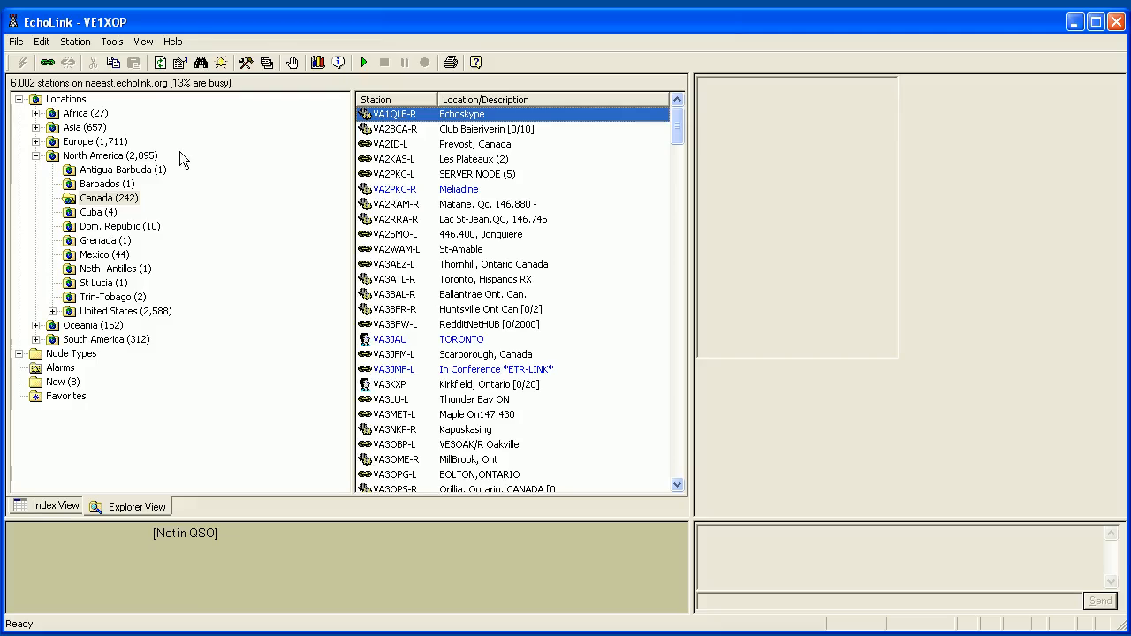
# Look at the Profiles manager, close it without changes, and bring up the menu commands again.
pyautogui.click(17, 46)
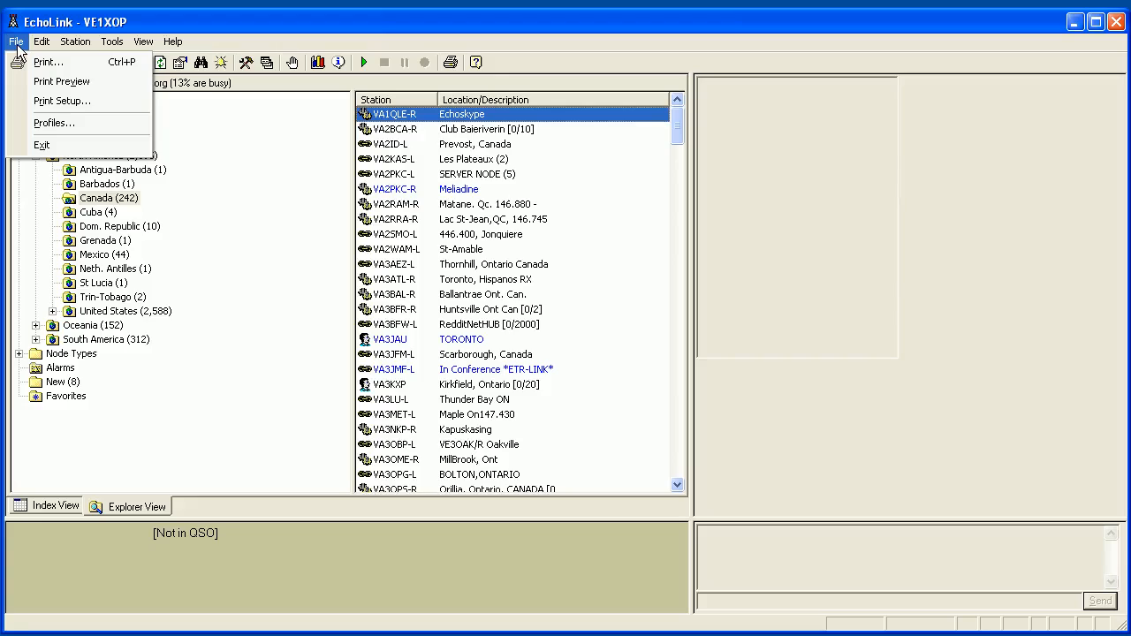
pyautogui.click(51, 124)
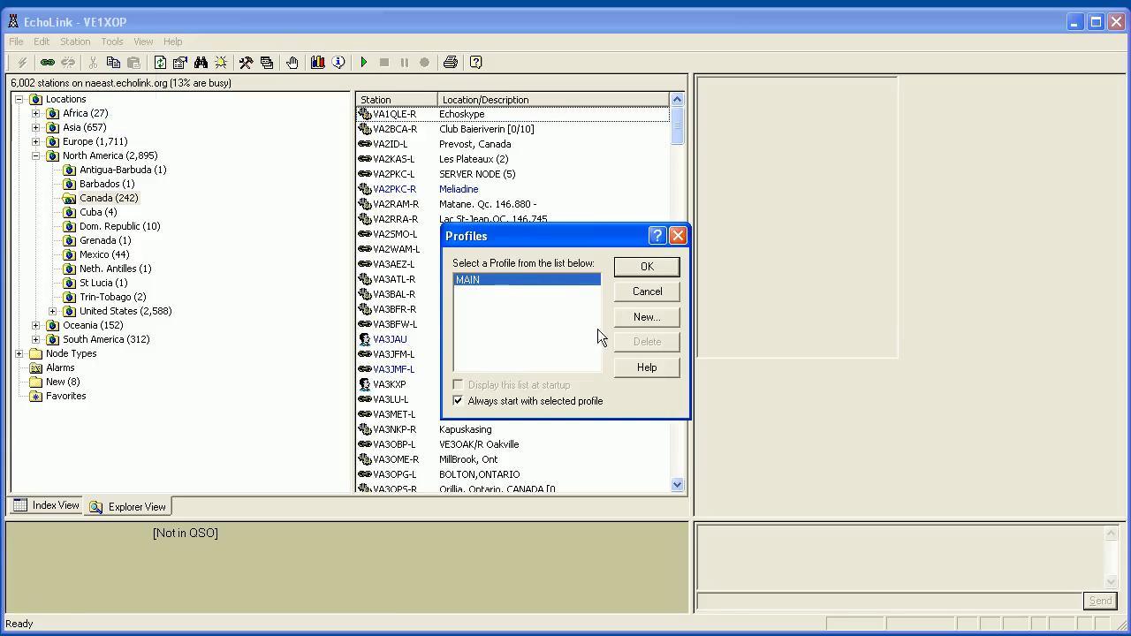
pyautogui.click(680, 234)
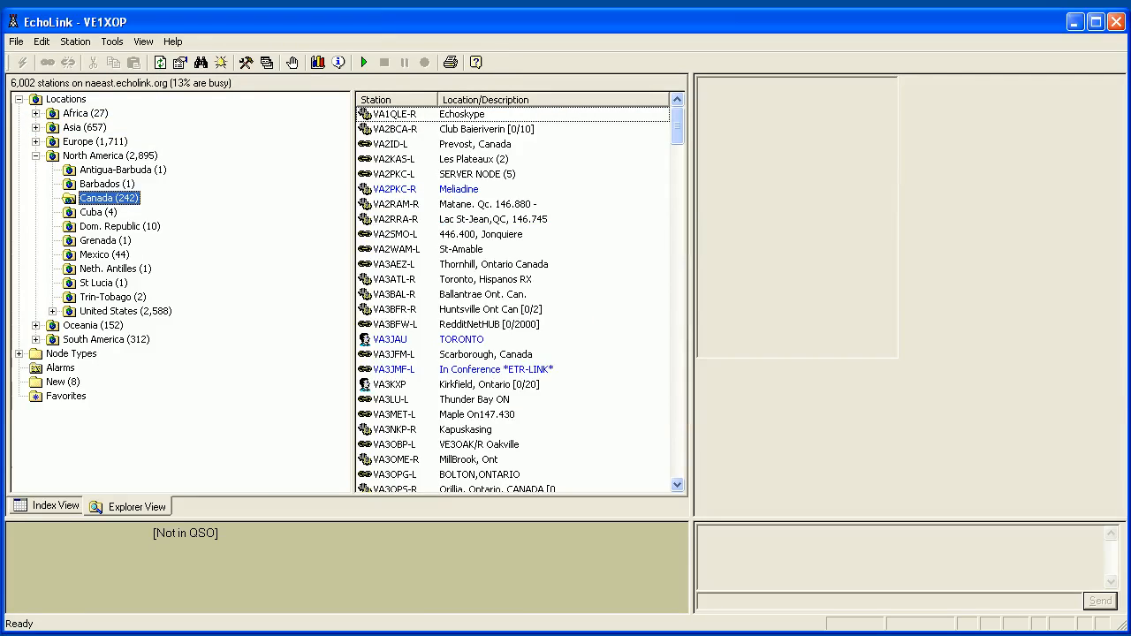
pyautogui.click(17, 41)
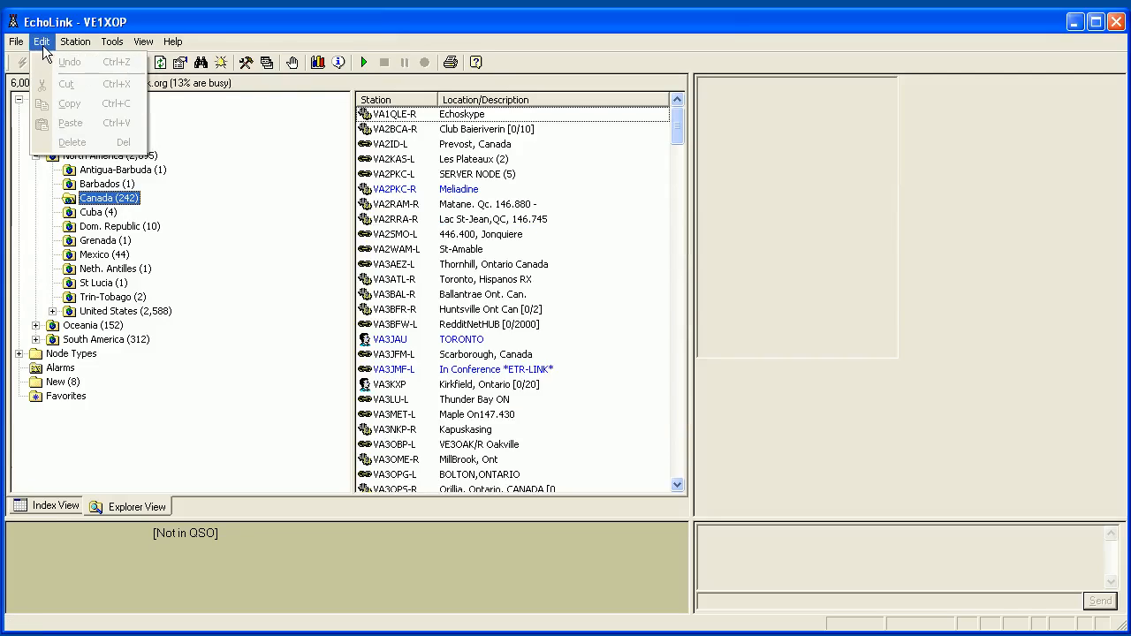
pyautogui.moveTo(79, 49)
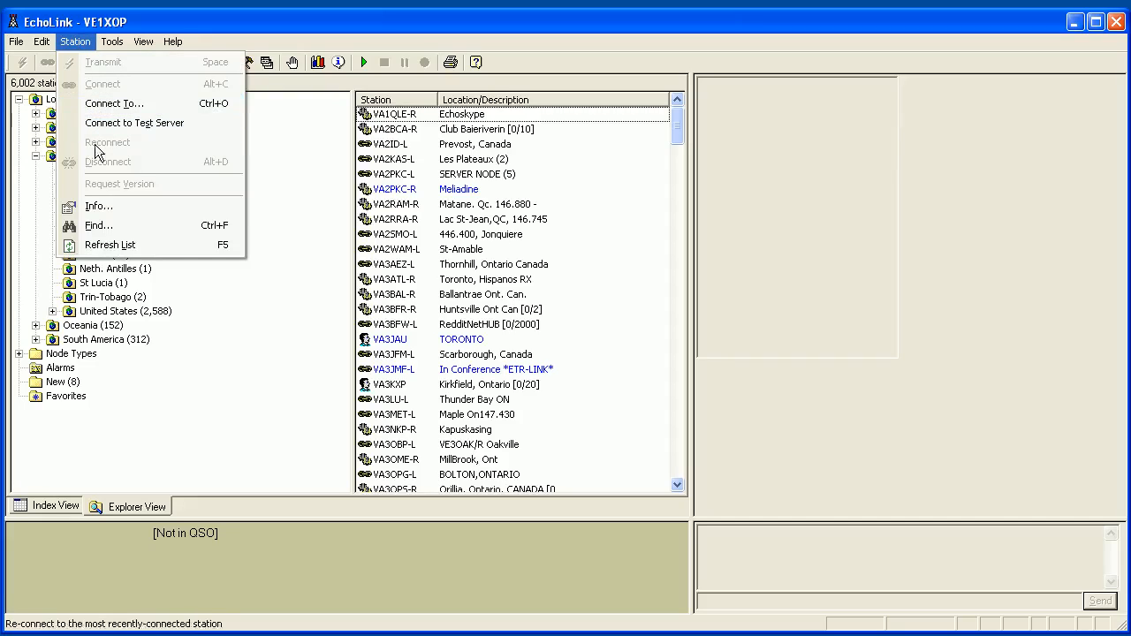
# Search the station list for 'Boston' with Station > Find and move the search window left.
pyautogui.click(91, 227)
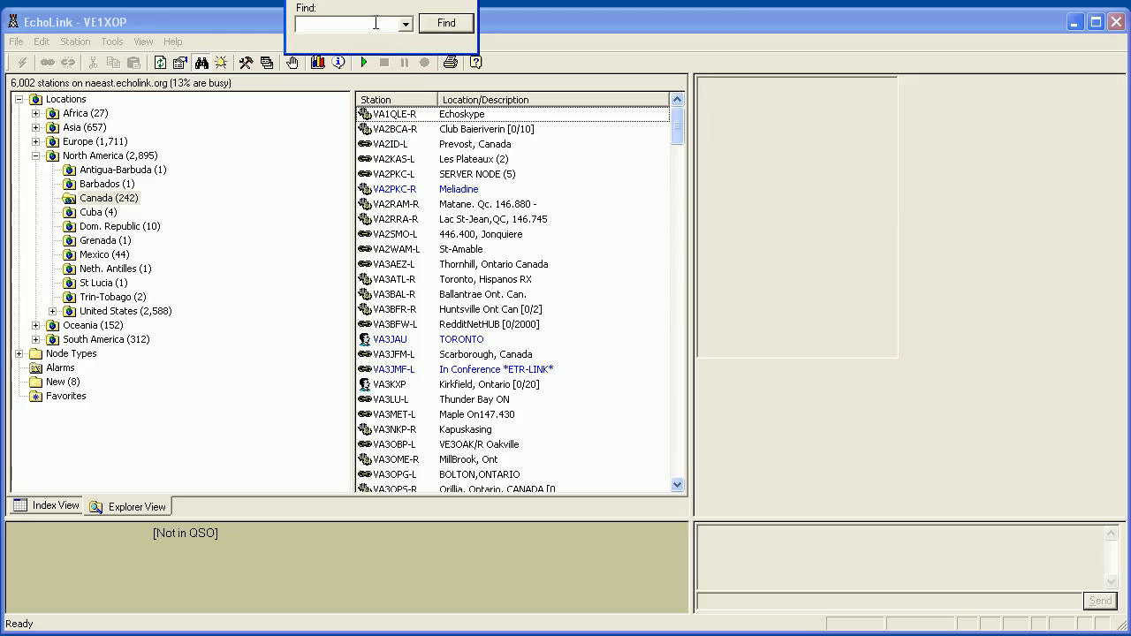
pyautogui.moveTo(356, 0); pyautogui.dragTo(428, 218)
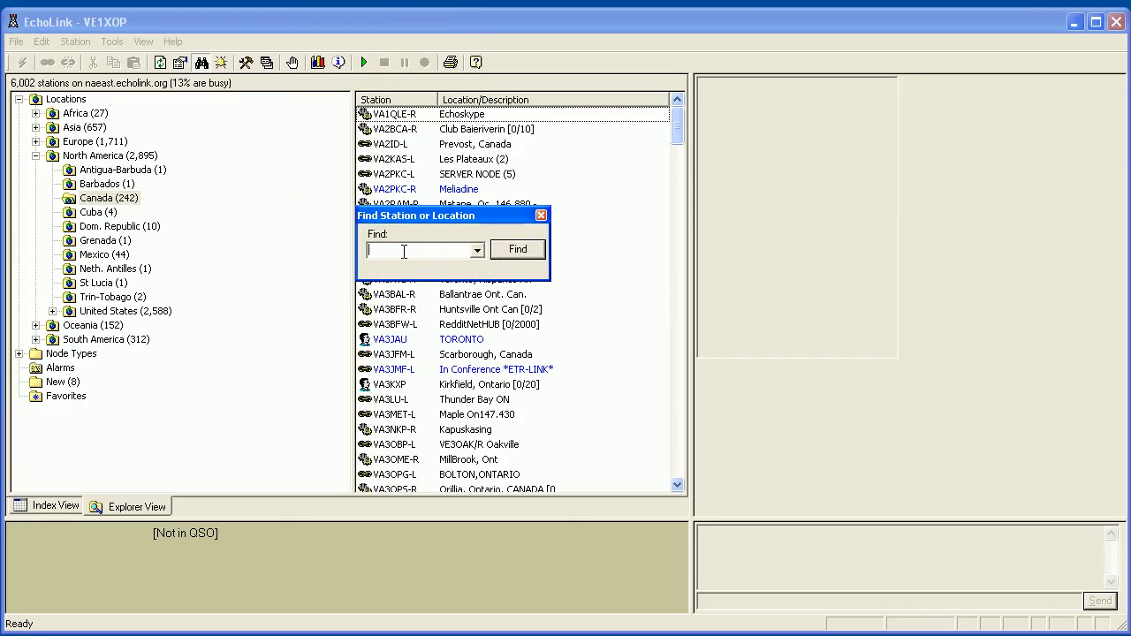
pyautogui.write('Boston')
pyautogui.click(505, 255)
pyautogui.moveTo(425, 218); pyautogui.dragTo(169, 220)
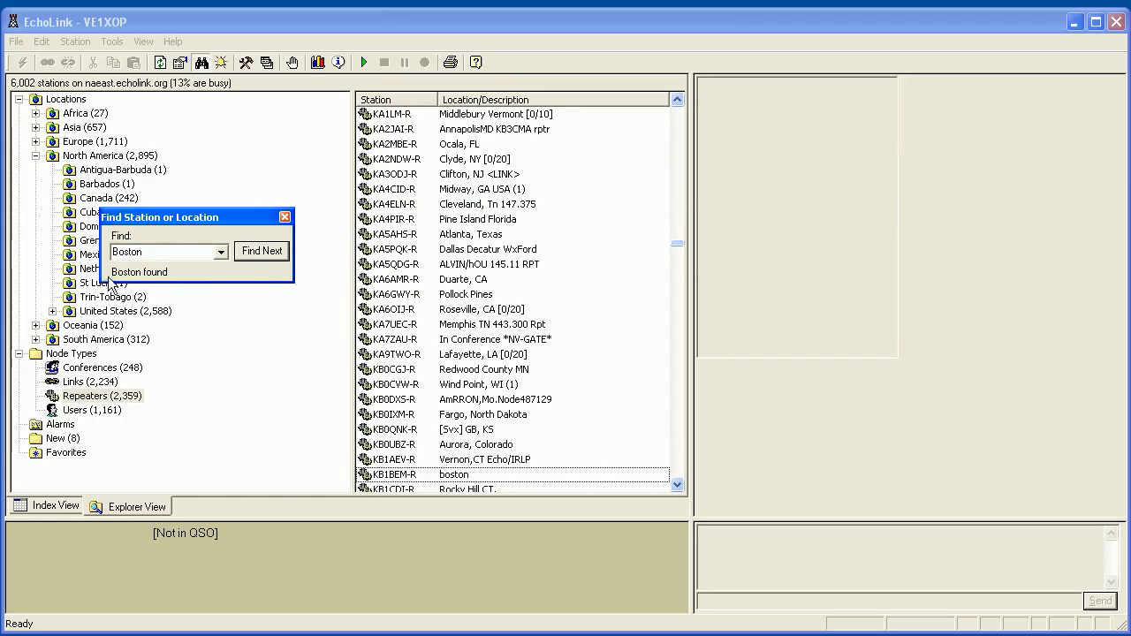
# Step through Boston matches, selecting the Boston University link and the KB1BEM-R repeater.
pyautogui.click(242, 255)
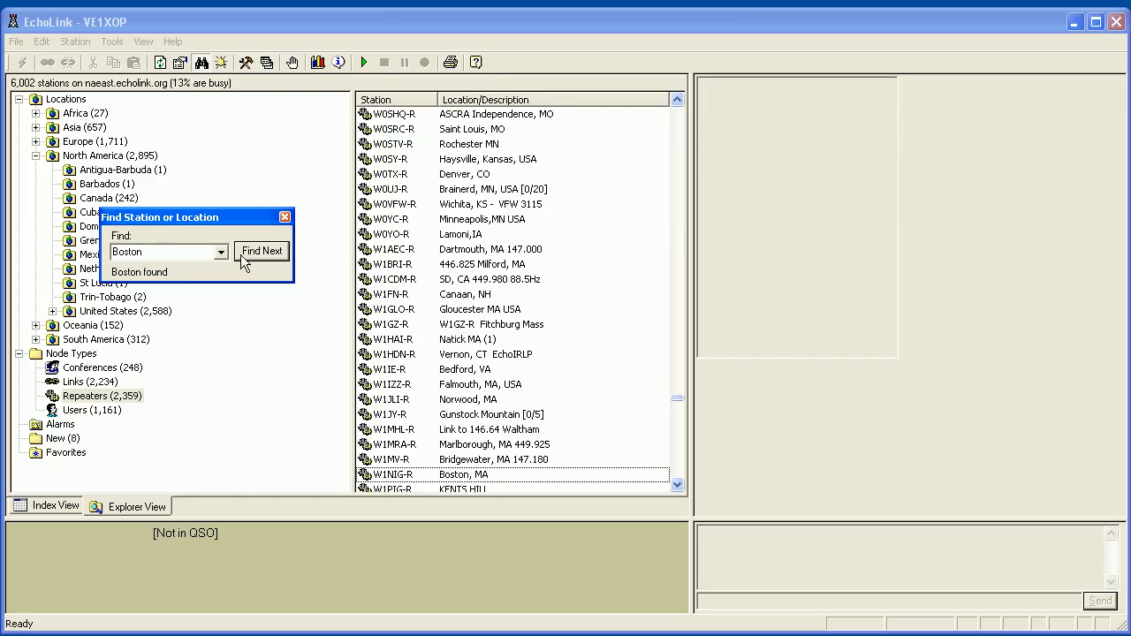
pyautogui.click(242, 256)
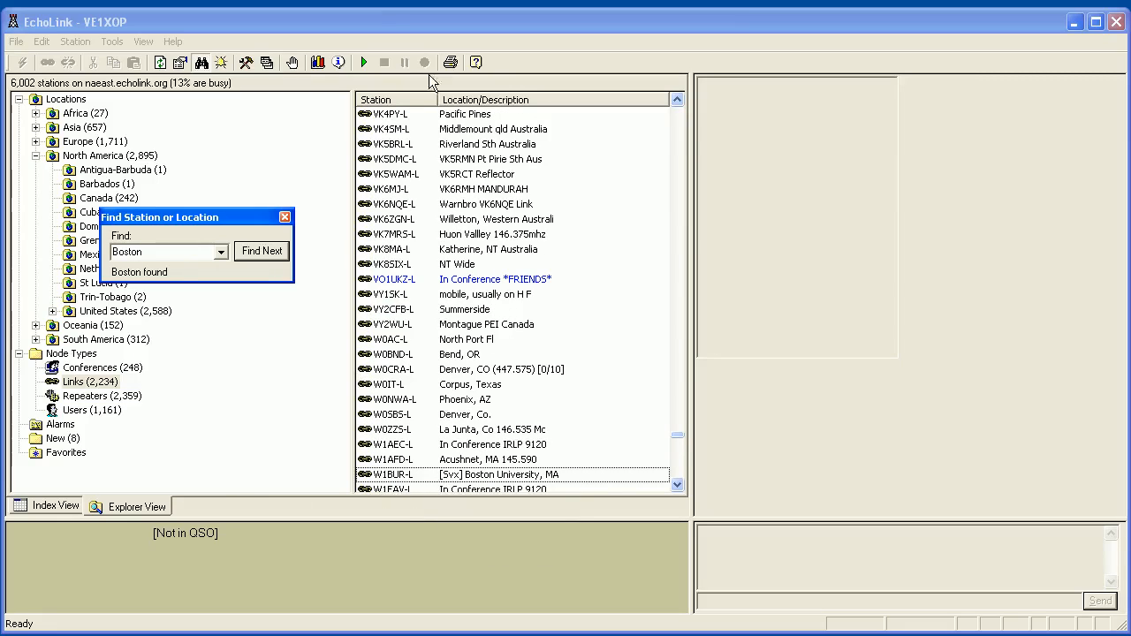
pyautogui.click(471, 477)
pyautogui.click(257, 253)
pyautogui.click(260, 253)
pyautogui.click(260, 254)
pyautogui.click(261, 253)
pyautogui.click(260, 254)
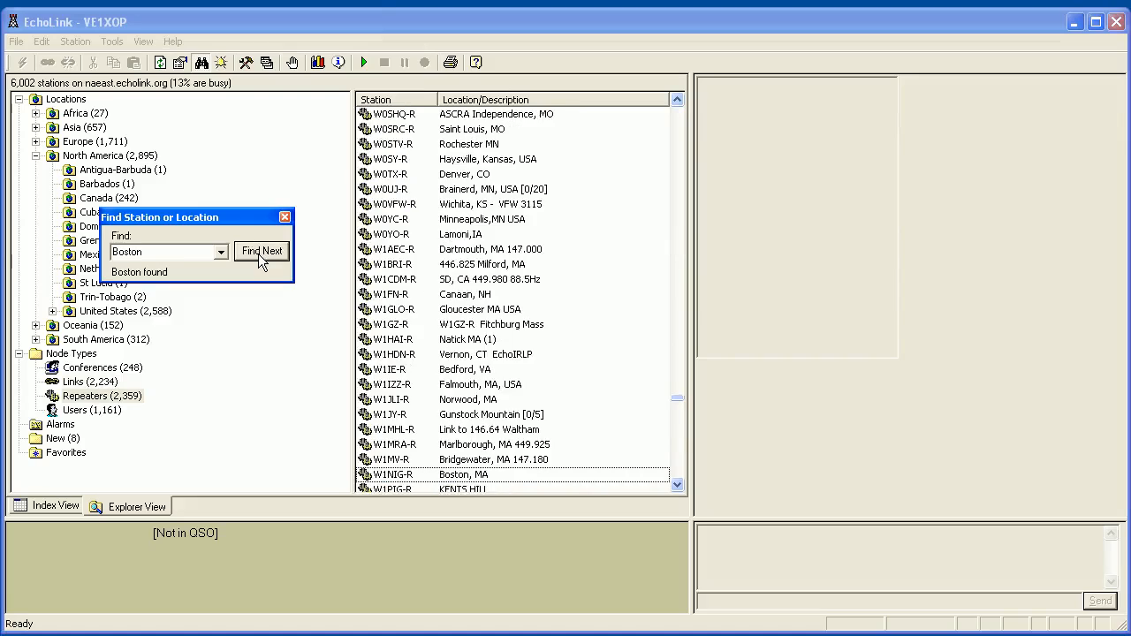
pyautogui.click(258, 253)
pyautogui.click(256, 253)
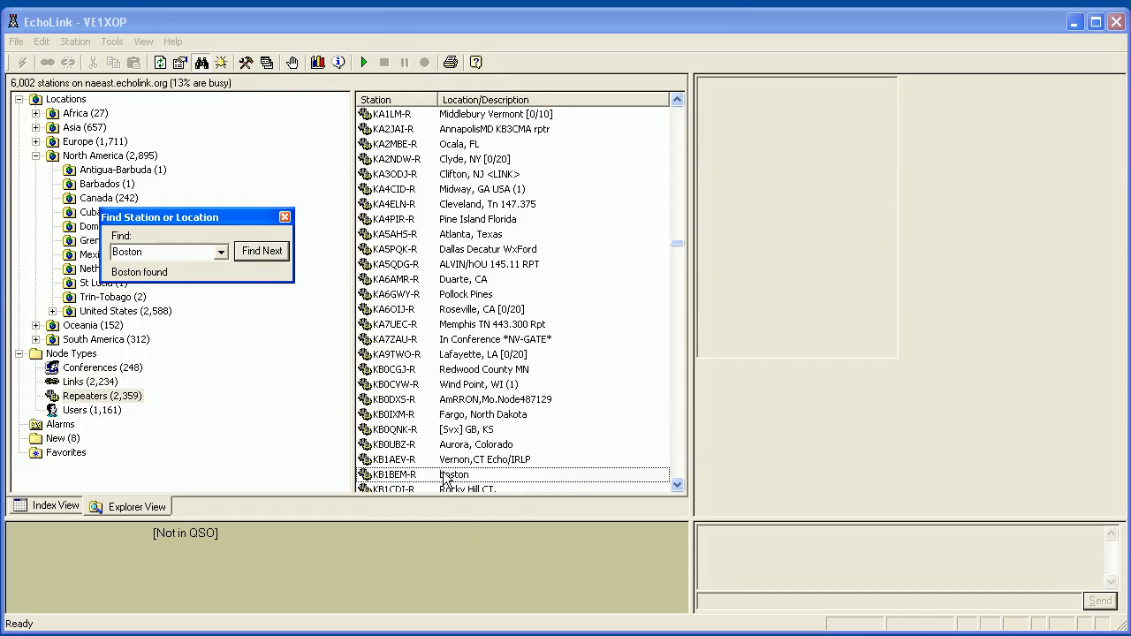
pyautogui.click(415, 477)
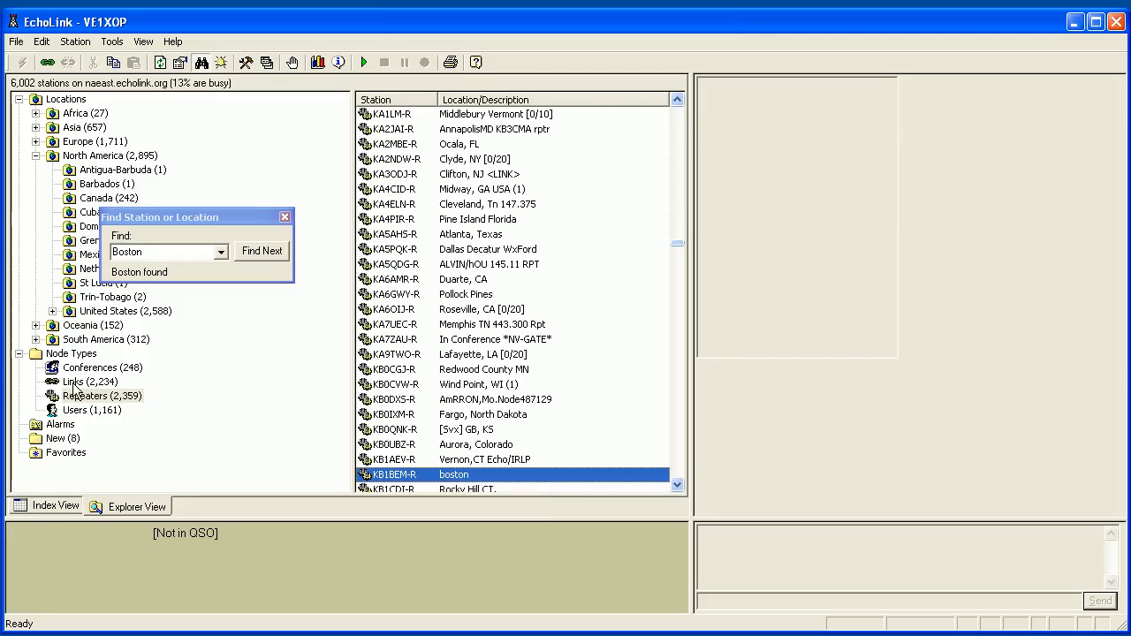
# Continue to the W1NIG-R Boston, MA repeater, check link matches, and search again to reselect it.
pyautogui.click(263, 253)
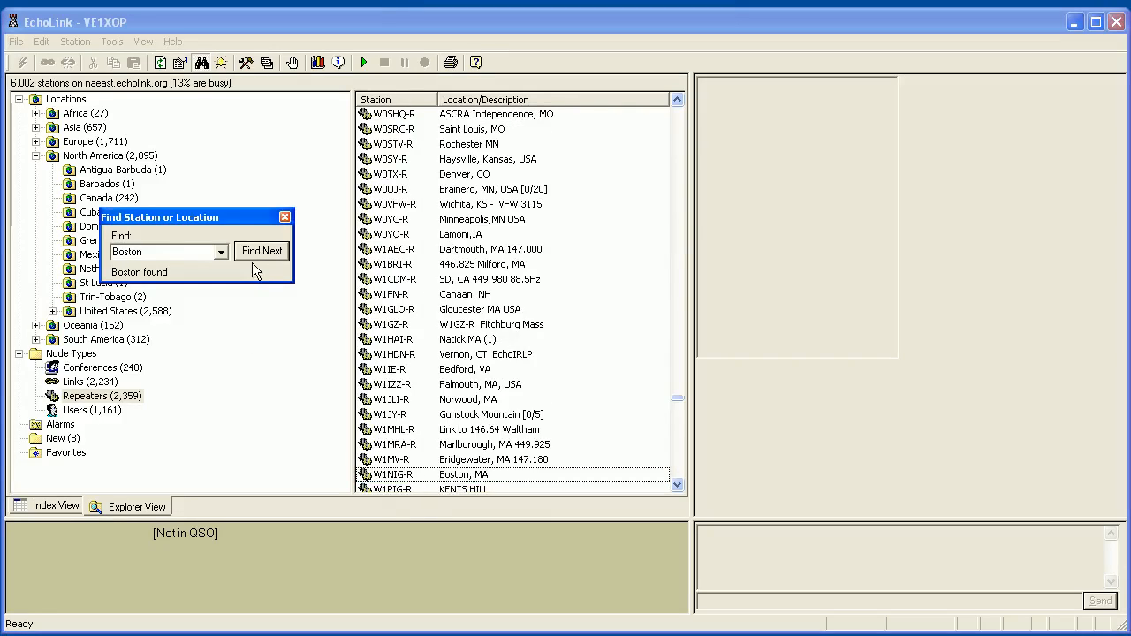
pyautogui.click(392, 478)
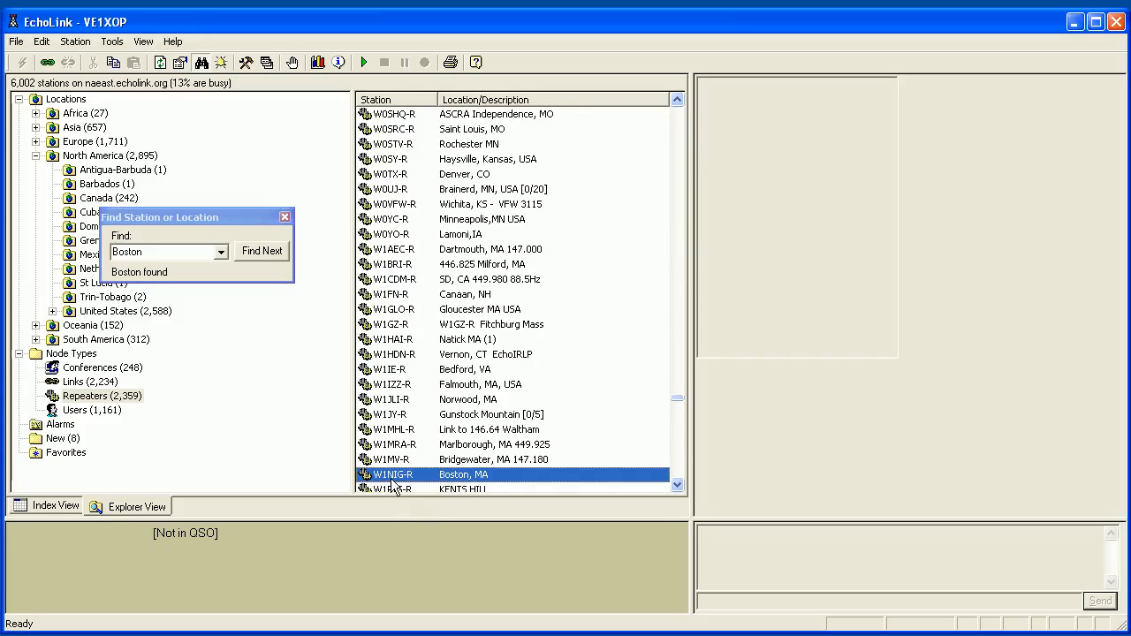
pyautogui.moveTo(393, 482)
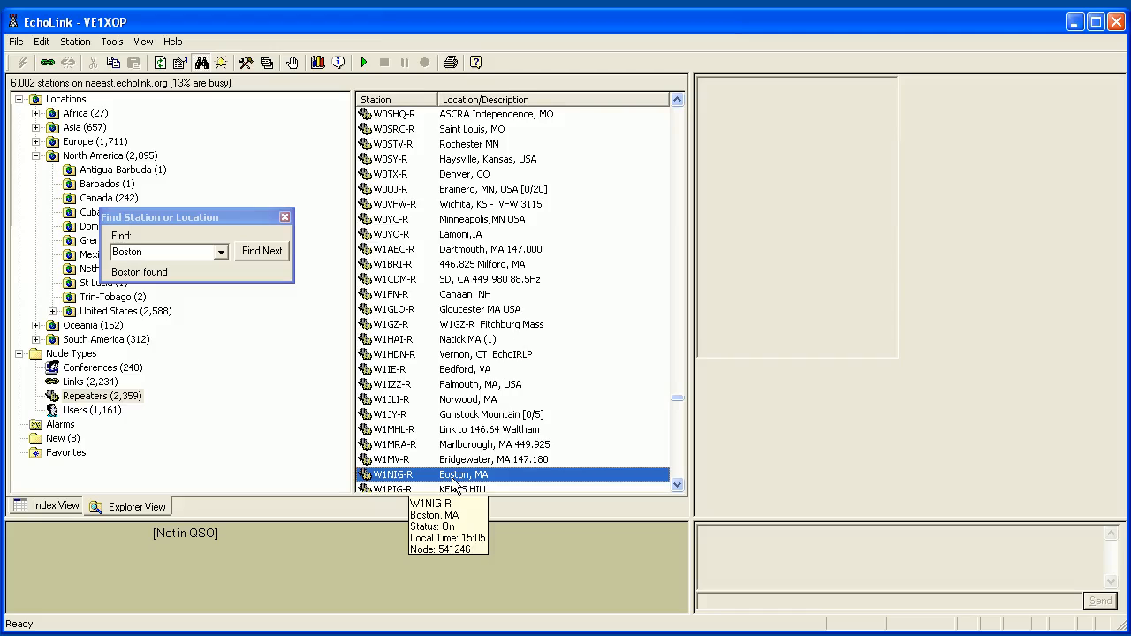
pyautogui.click(262, 251)
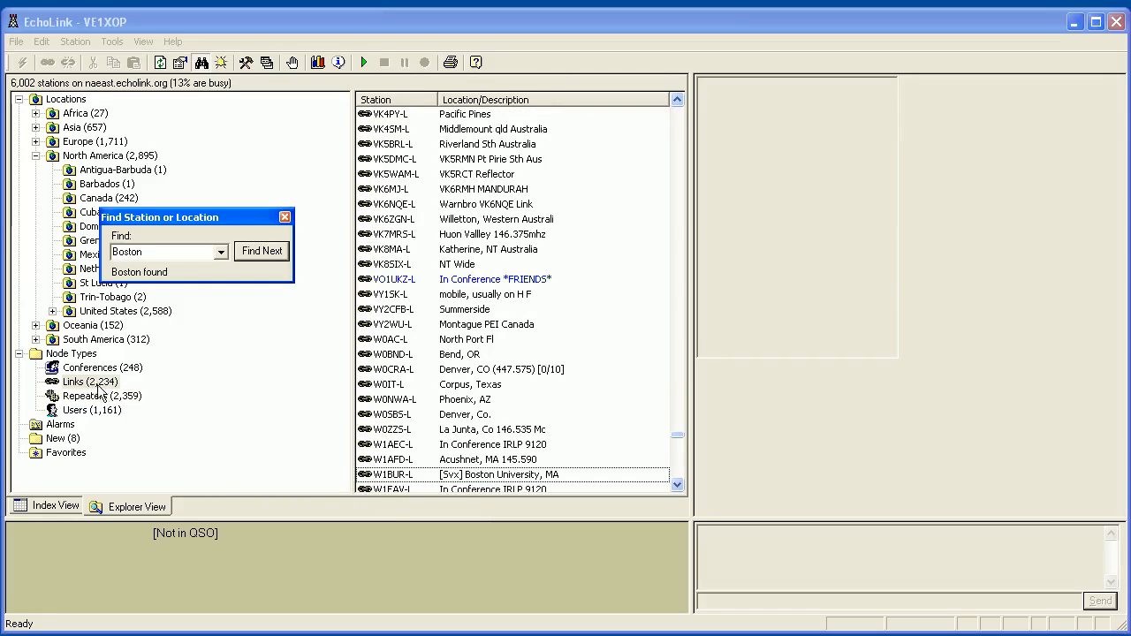
pyautogui.moveTo(414, 475)
pyautogui.click(258, 255)
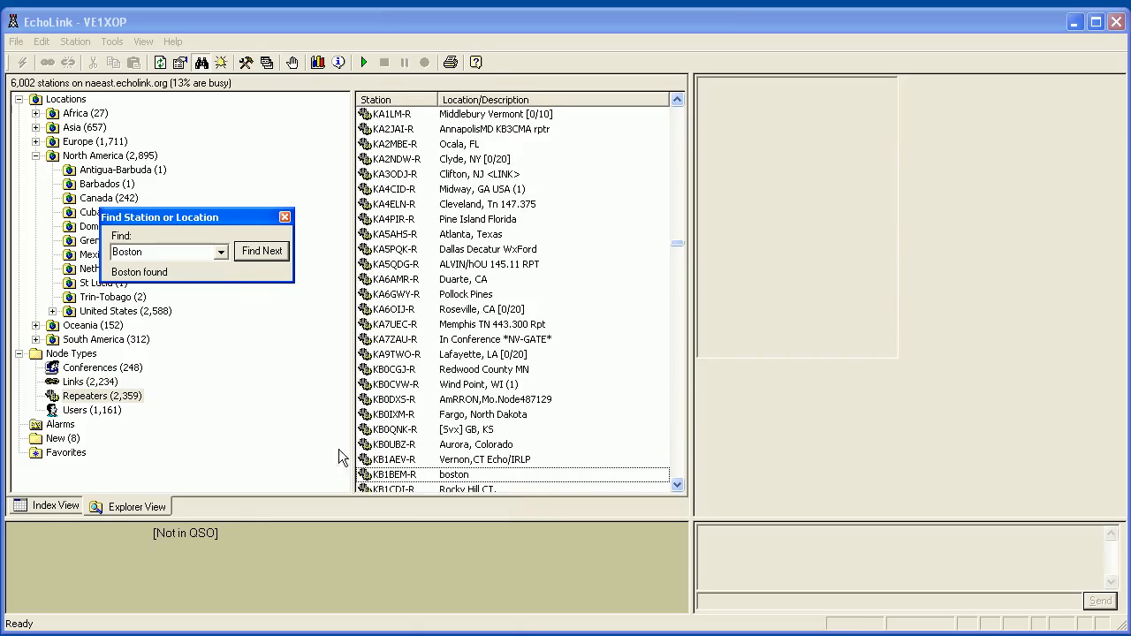
pyautogui.moveTo(210, 226); pyautogui.dragTo(231, 224)
pyautogui.doubleClick(144, 248)
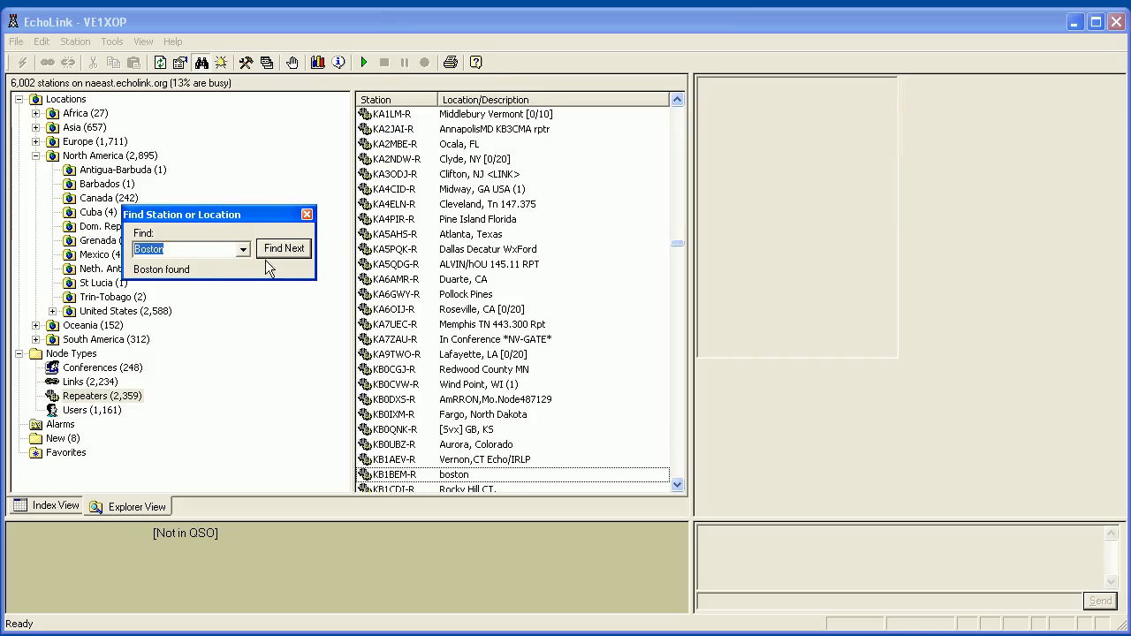
pyautogui.click(286, 253)
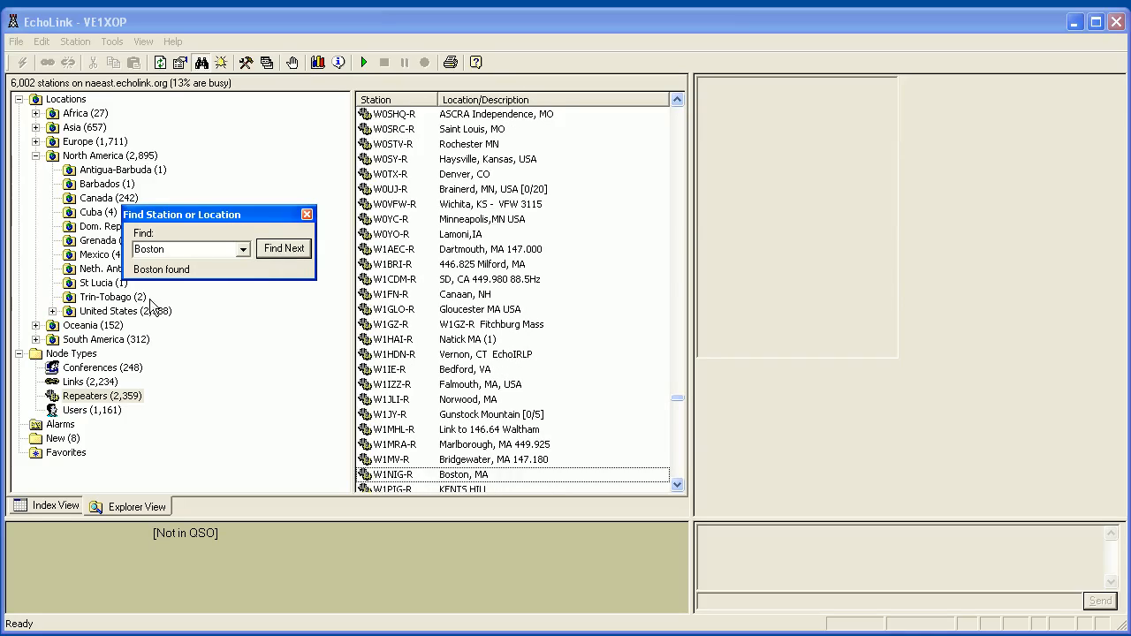
pyautogui.click(394, 476)
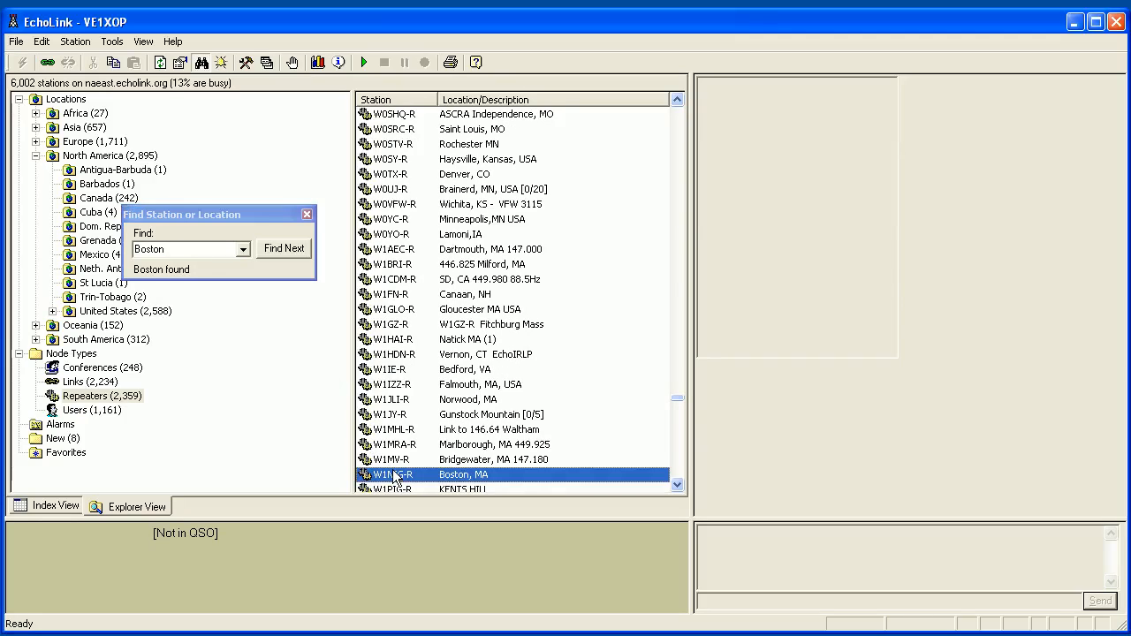
# Replace the Boston search text and search for VE7 stations.
pyautogui.moveTo(394, 477)
pyautogui.click(193, 249)
pyautogui.doubleClick(192, 249)
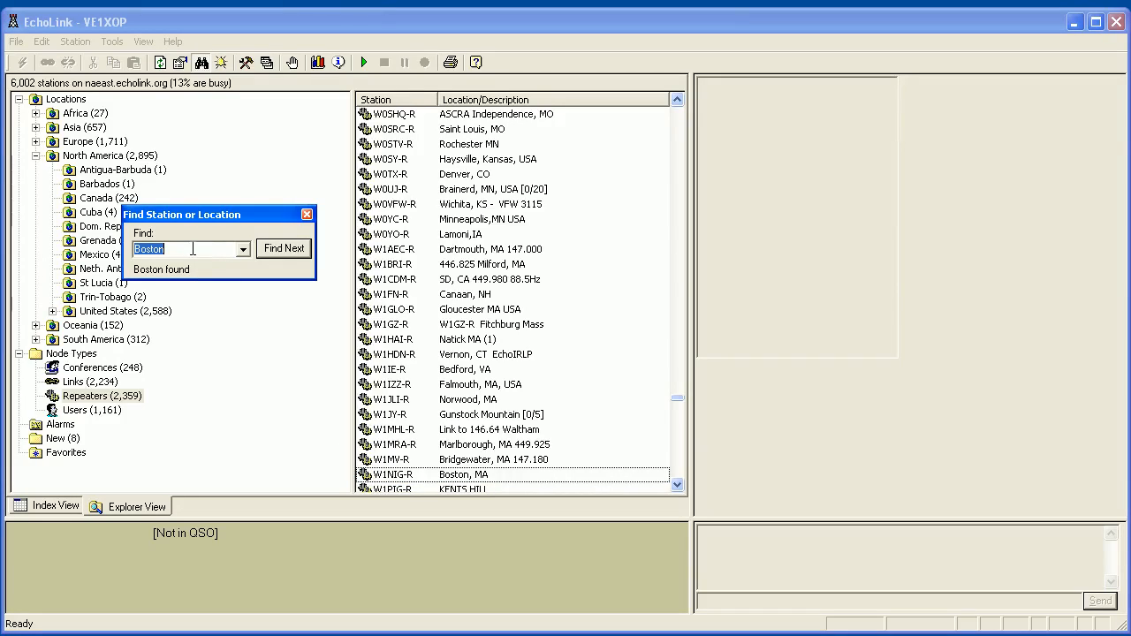
pyautogui.write('VE7')
pyautogui.press('Return')
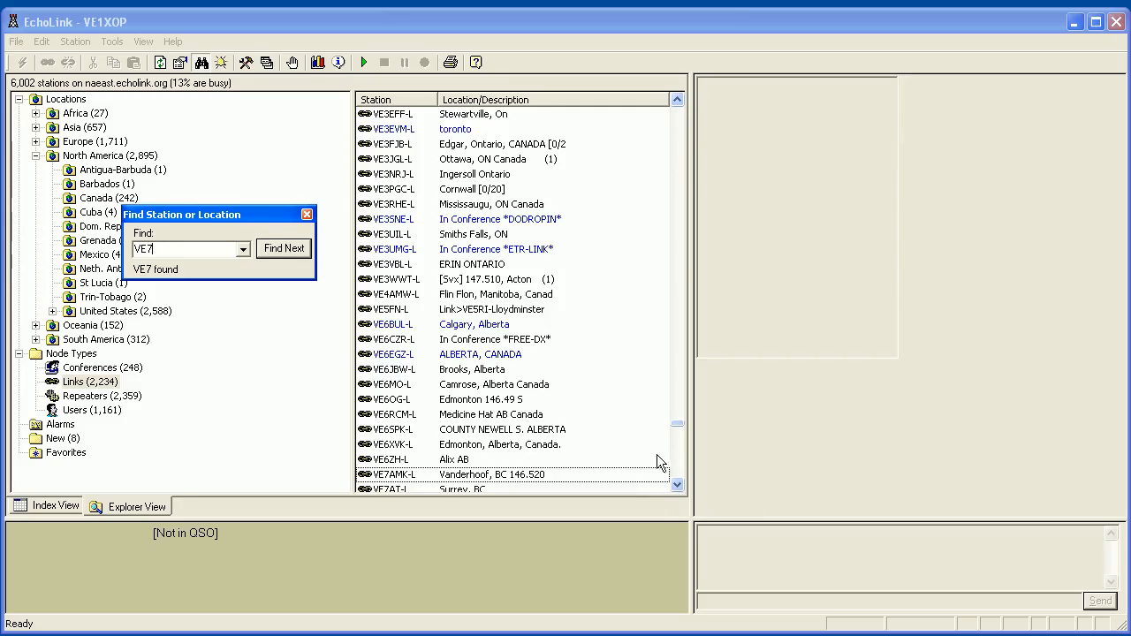
pyautogui.click(676, 482)
pyautogui.click(675, 482)
pyautogui.click(676, 483)
pyautogui.click(676, 483)
pyautogui.click(676, 482)
pyautogui.click(676, 482)
pyautogui.click(673, 482)
pyautogui.click(673, 482)
pyautogui.click(673, 482)
pyautogui.click(673, 482)
pyautogui.click(672, 482)
pyautogui.click(672, 482)
pyautogui.click(673, 482)
pyautogui.click(673, 481)
pyautogui.click(674, 481)
pyautogui.click(673, 481)
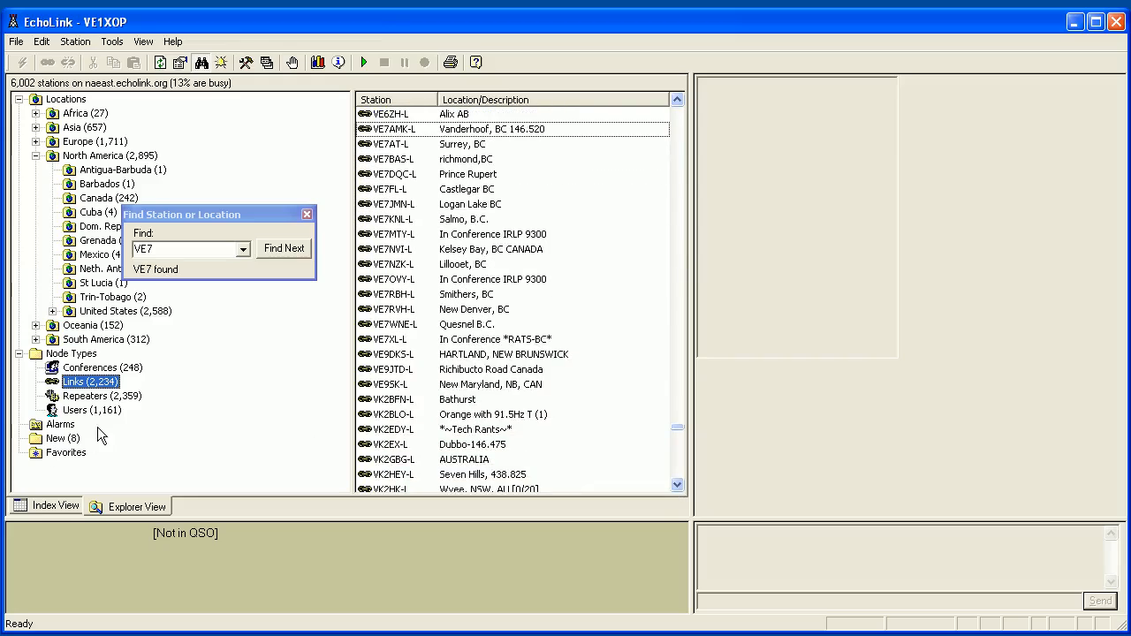
pyautogui.click(306, 215)
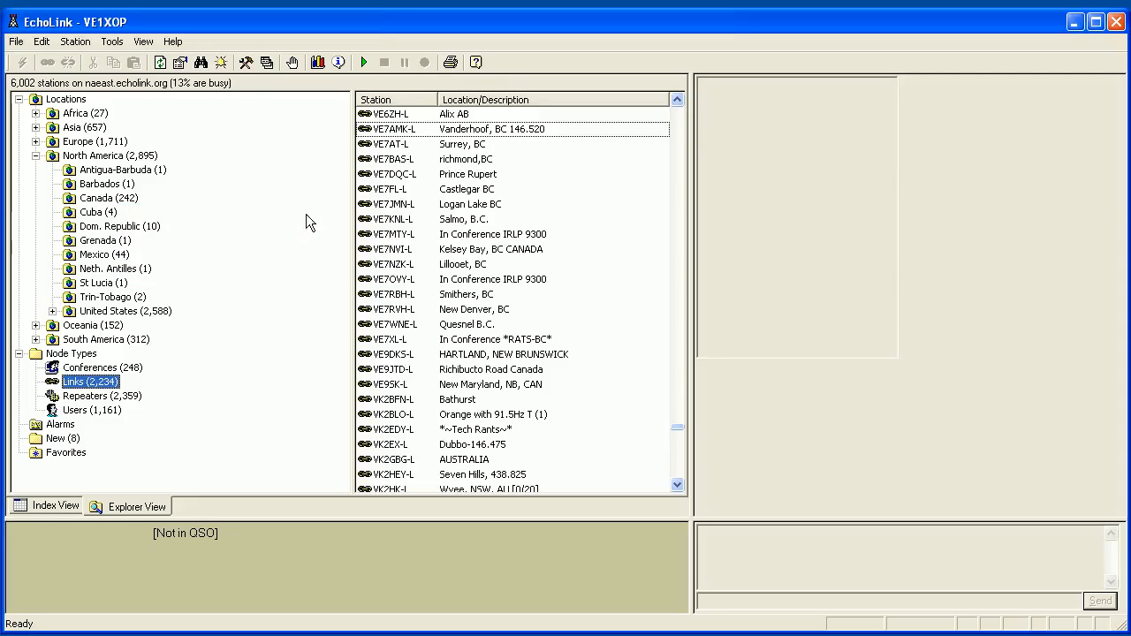
# View VE7AMK-L's station details, then refresh the list to 5,969 stations with 2,229 links.
pyautogui.click(201, 62)
pyautogui.click(468, 1)
pyautogui.click(42, 42)
pyautogui.moveTo(105, 49)
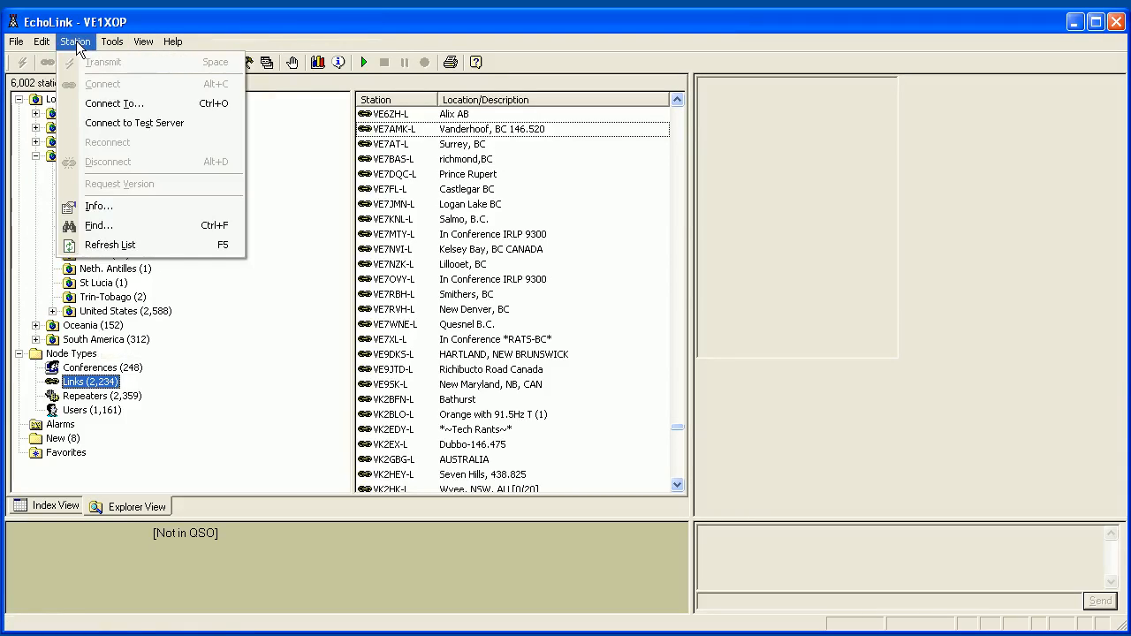
pyautogui.click(97, 211)
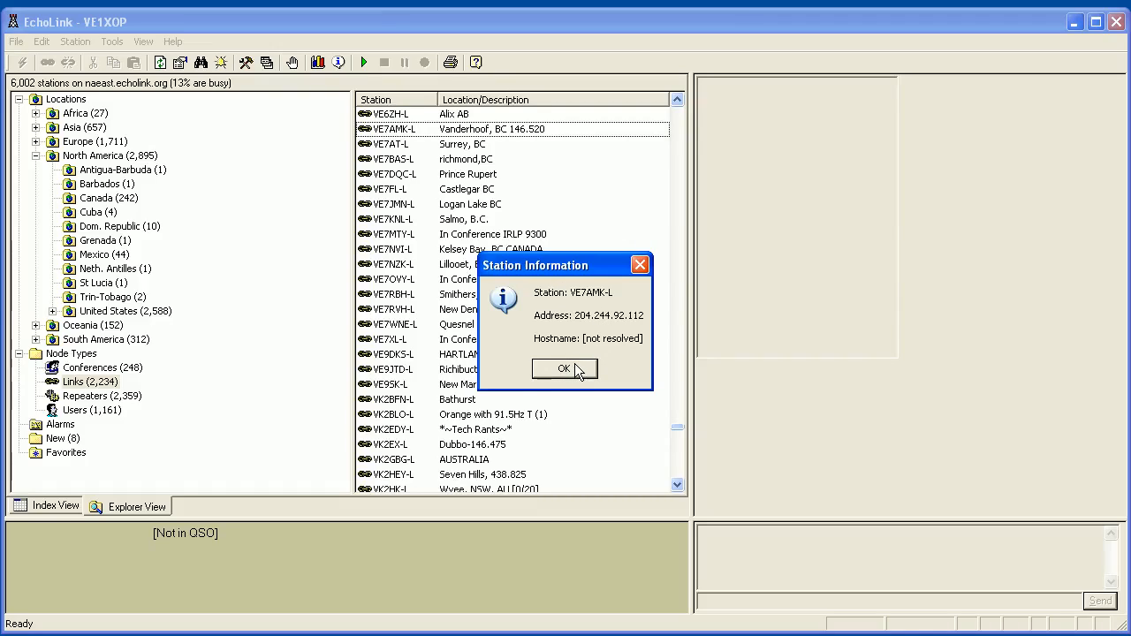
pyautogui.click(560, 374)
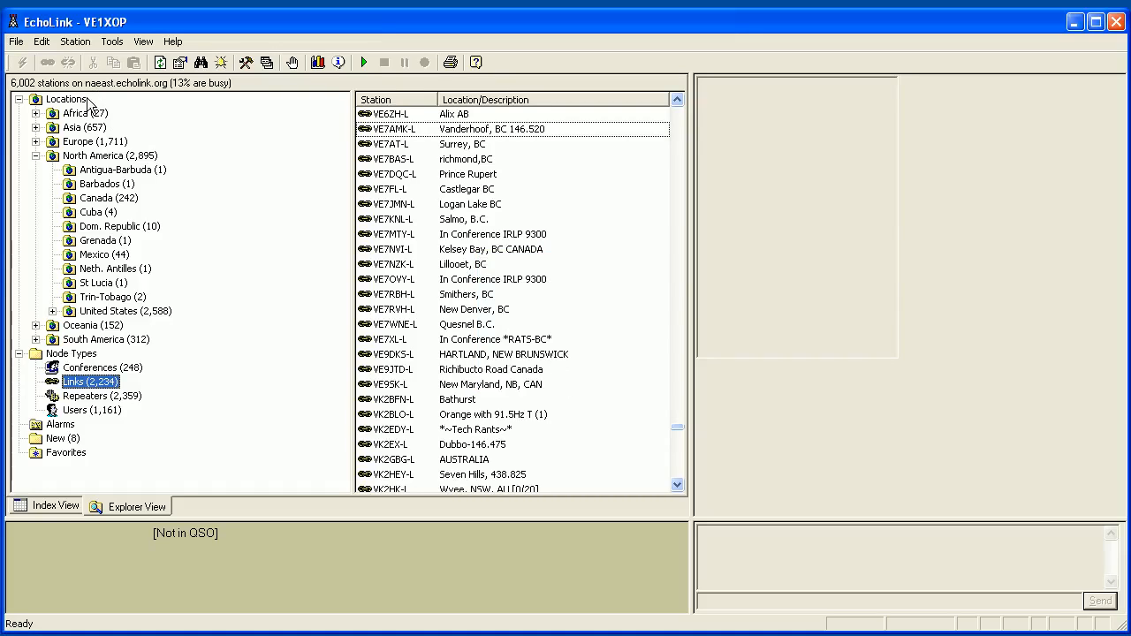
pyautogui.click(73, 43)
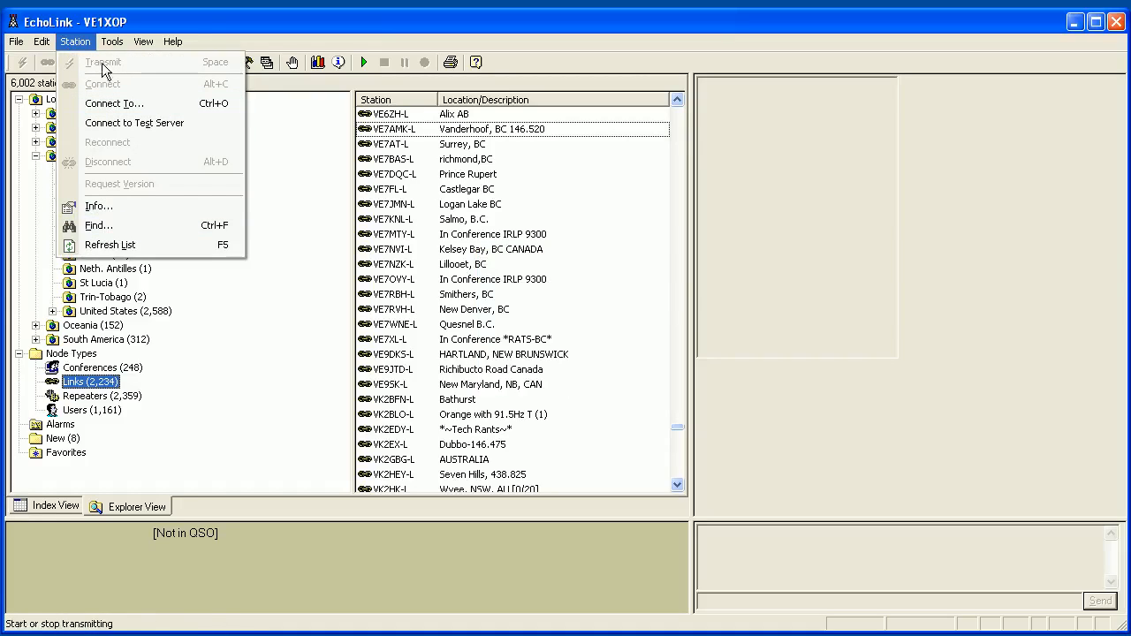
pyautogui.click(102, 245)
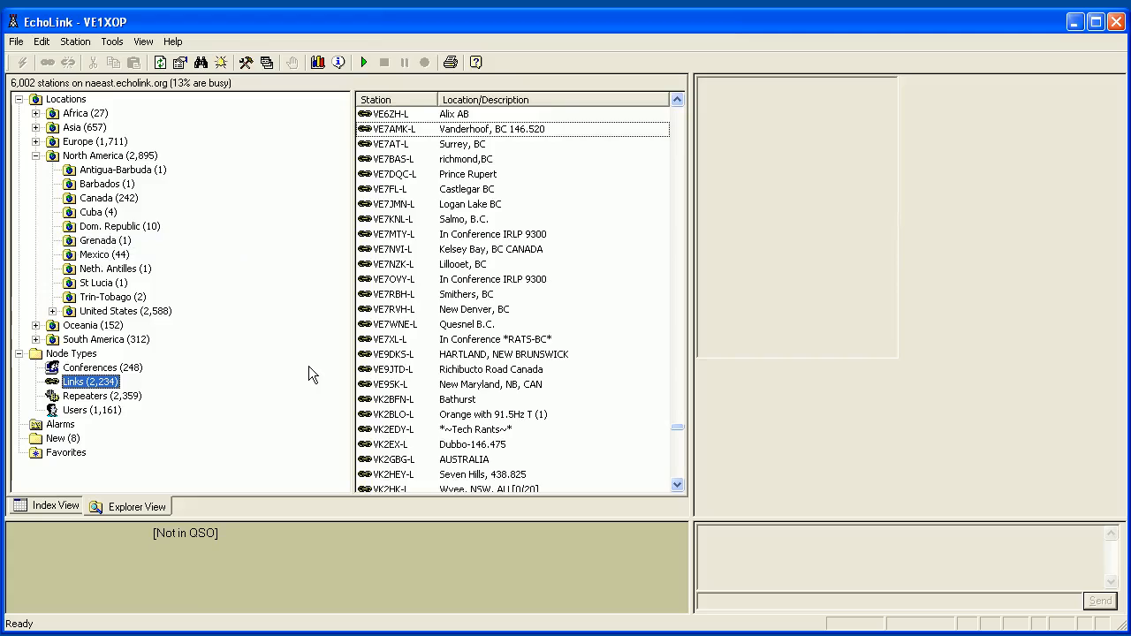
# Check the station alarms from the Tools menu, find the list empty, and close it.
pyautogui.click(110, 42)
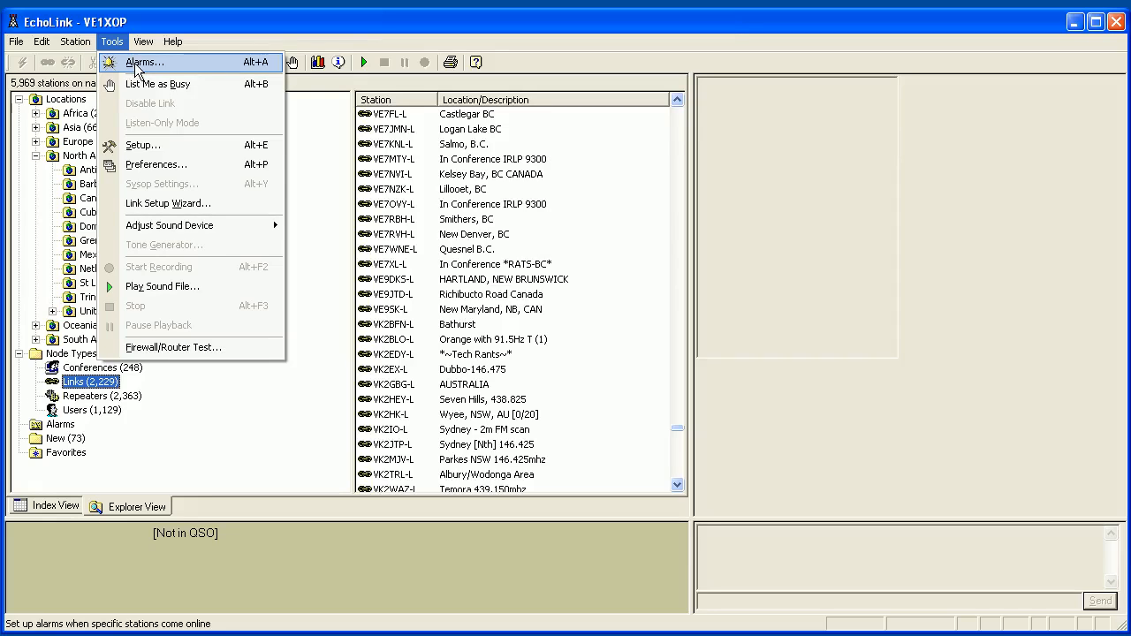
pyautogui.click(136, 65)
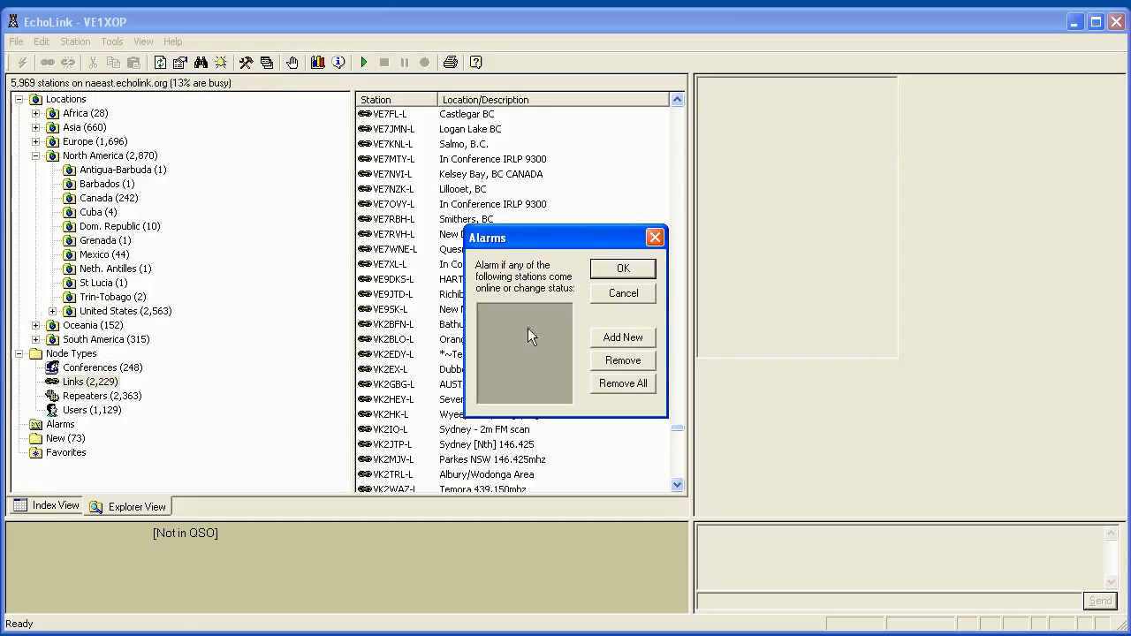
pyautogui.click(655, 237)
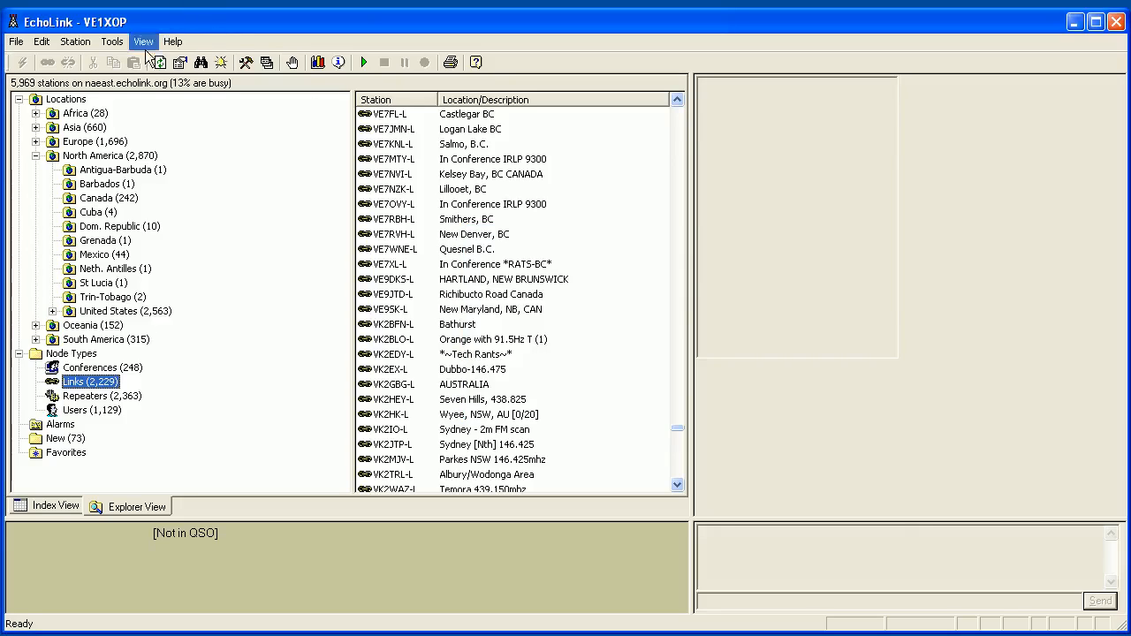
pyautogui.click(111, 42)
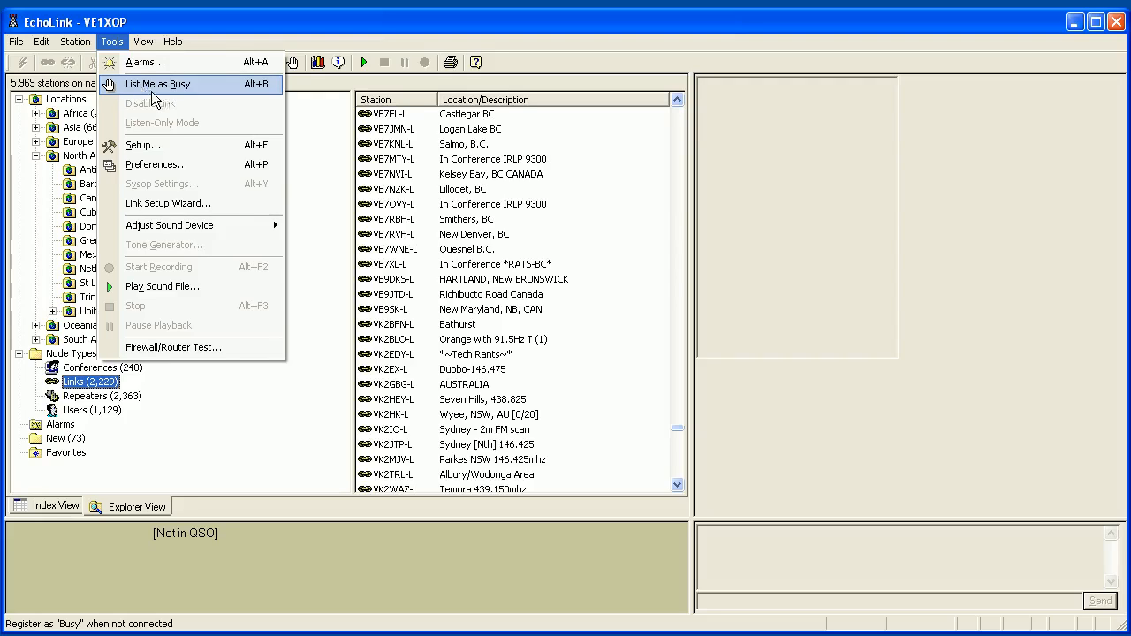
pyautogui.click(134, 152)
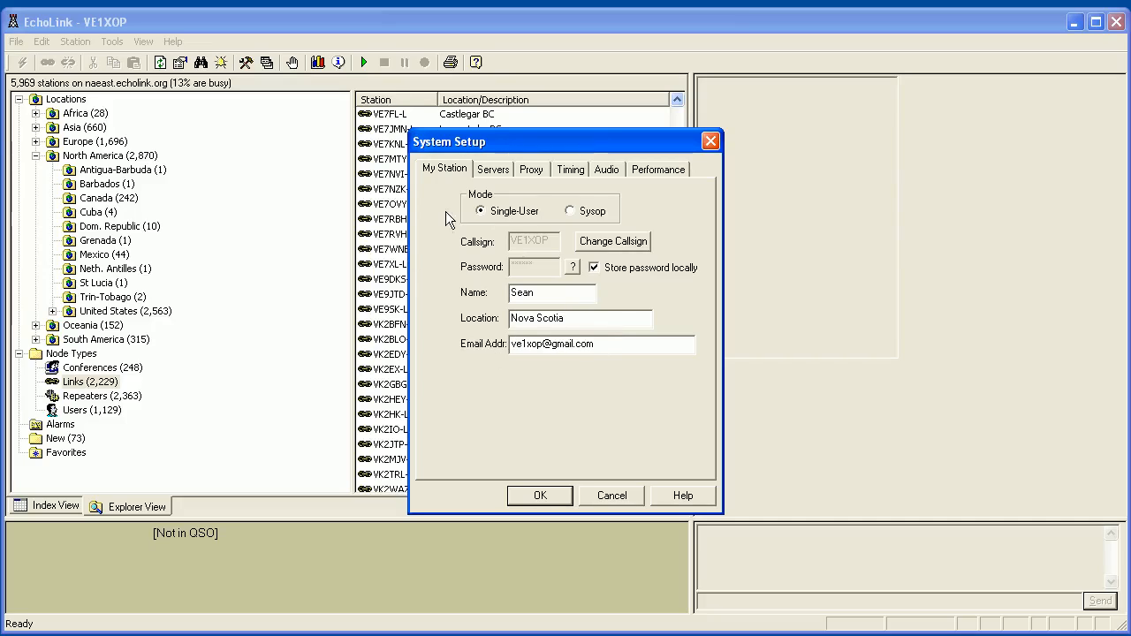
pyautogui.click(492, 169)
pyautogui.click(457, 174)
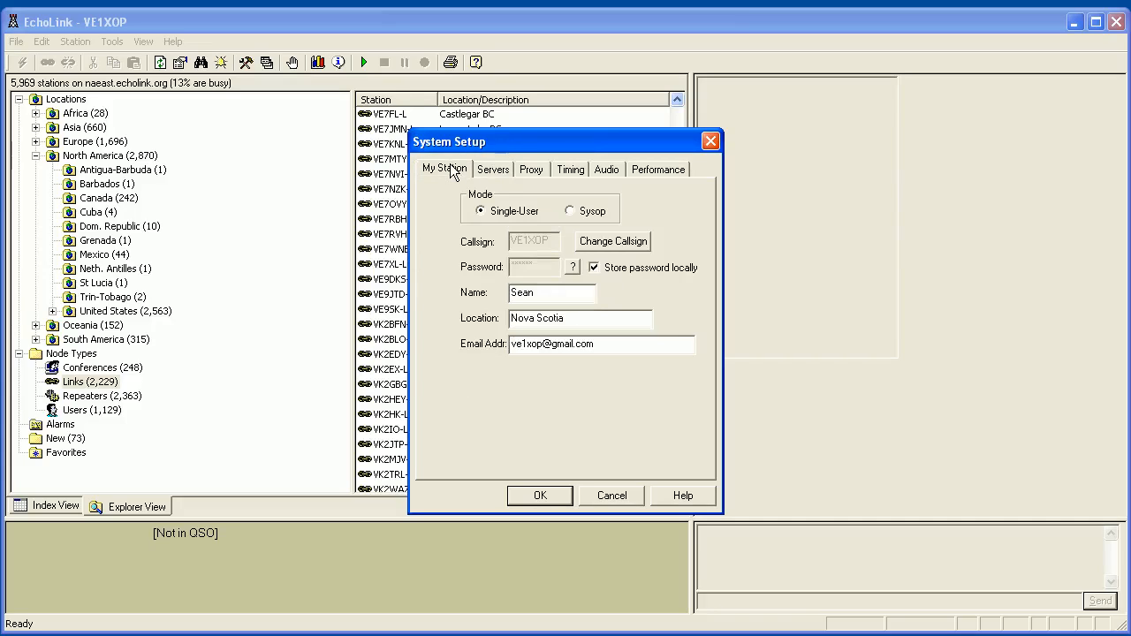
pyautogui.click(492, 170)
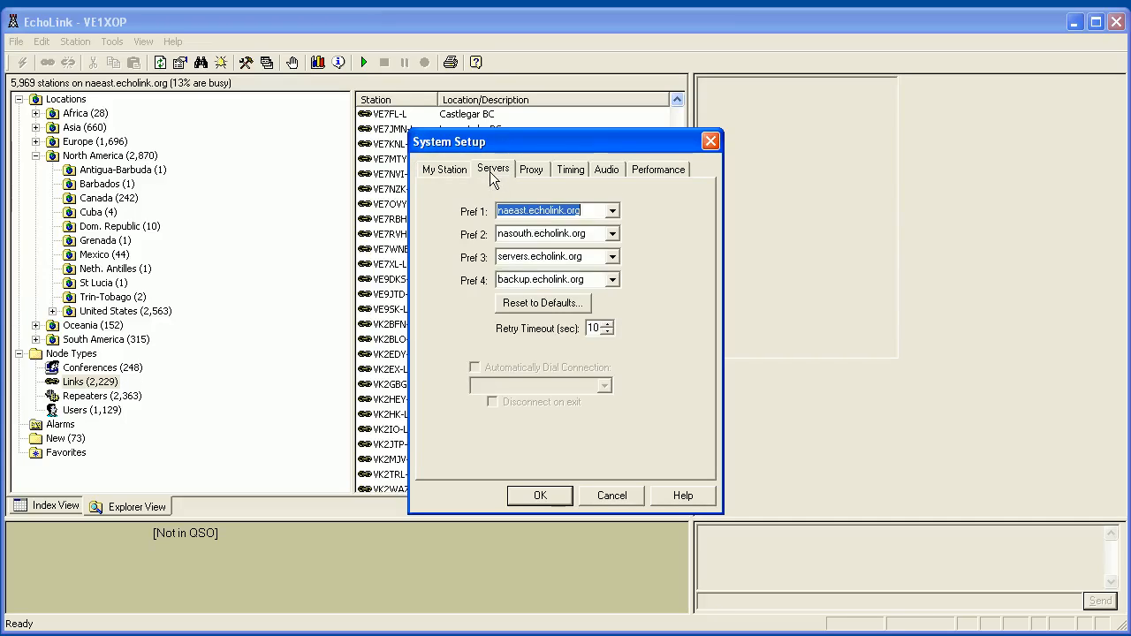
pyautogui.click(530, 169)
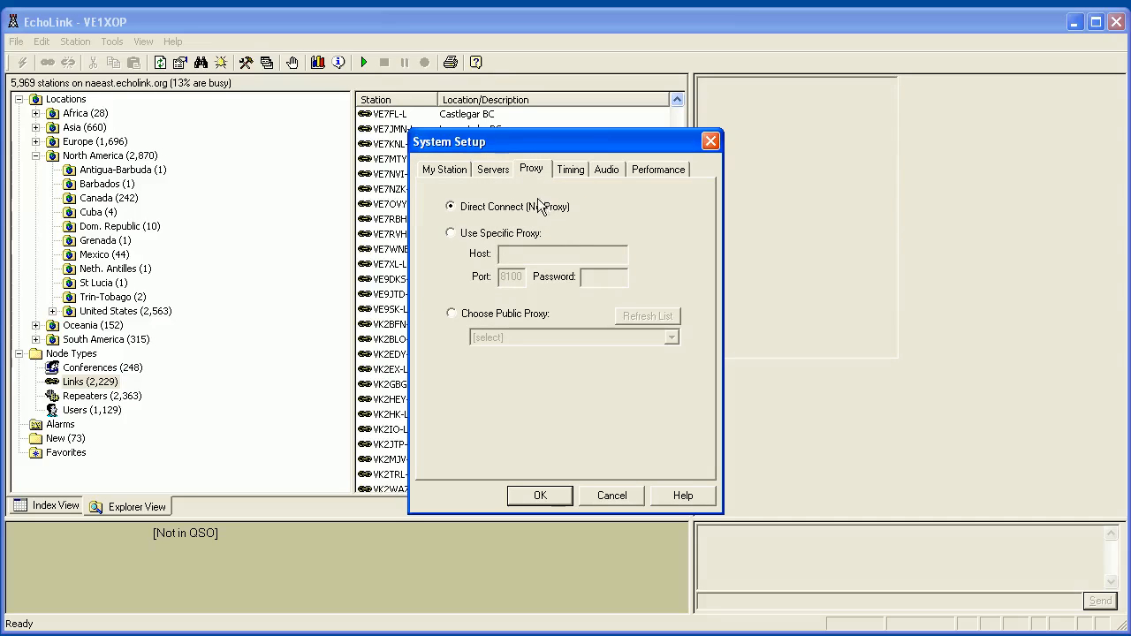
pyautogui.click(571, 169)
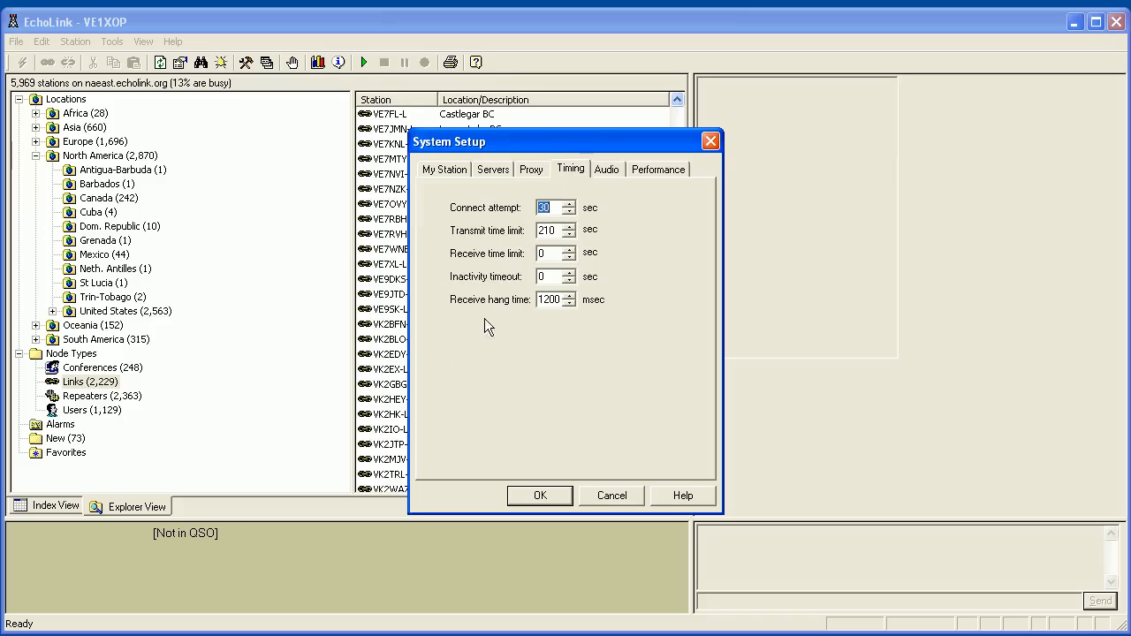
pyautogui.click(594, 171)
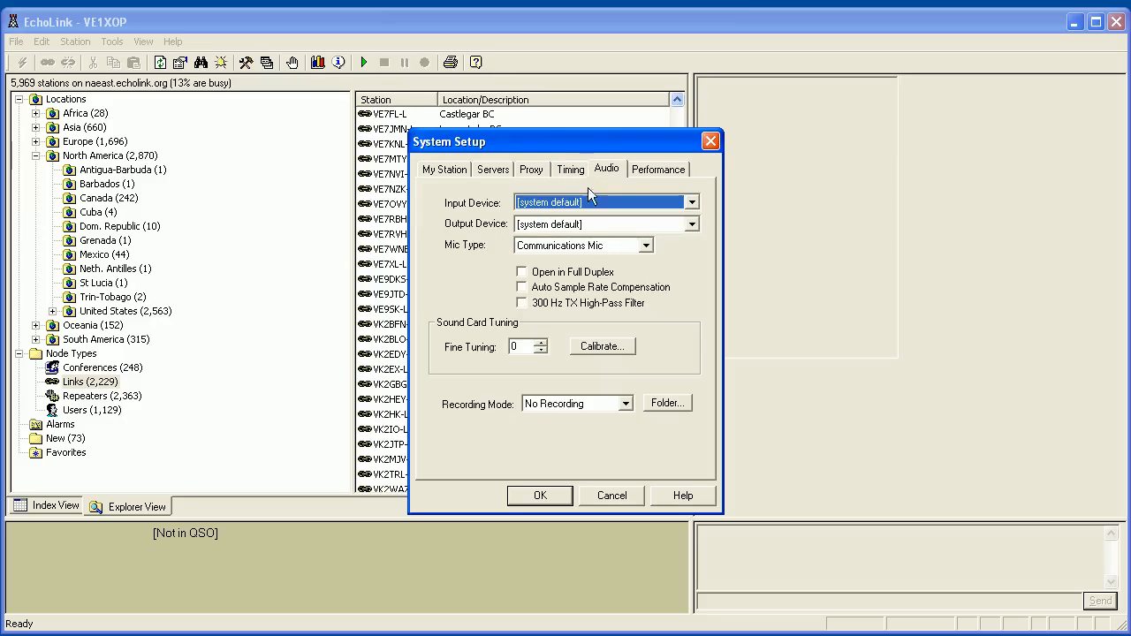
pyautogui.click(542, 204)
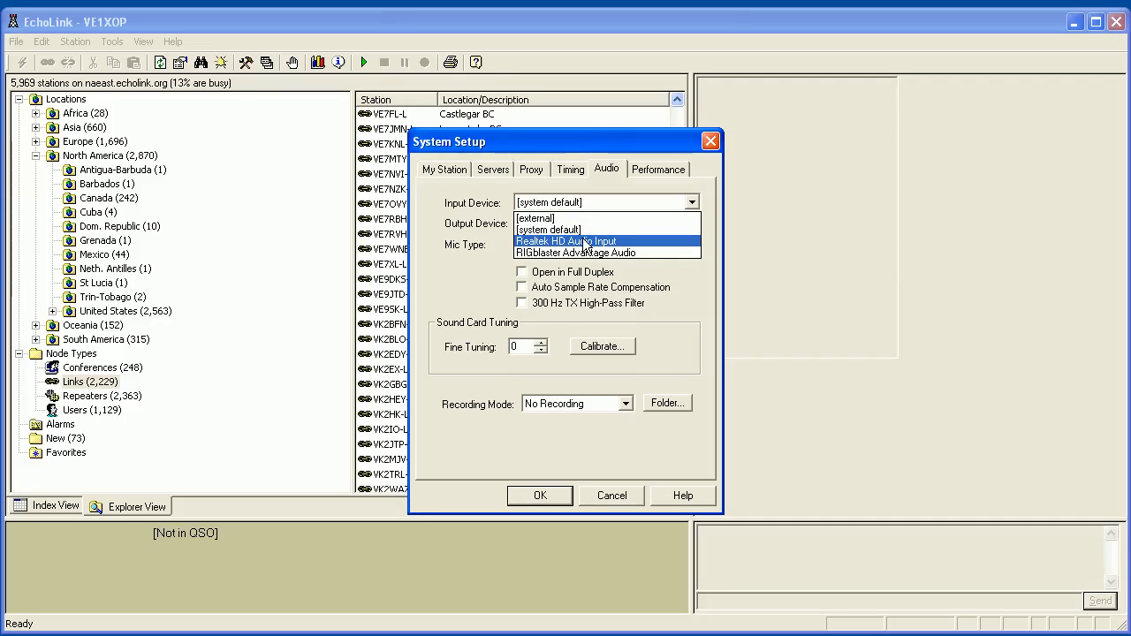
pyautogui.click(548, 229)
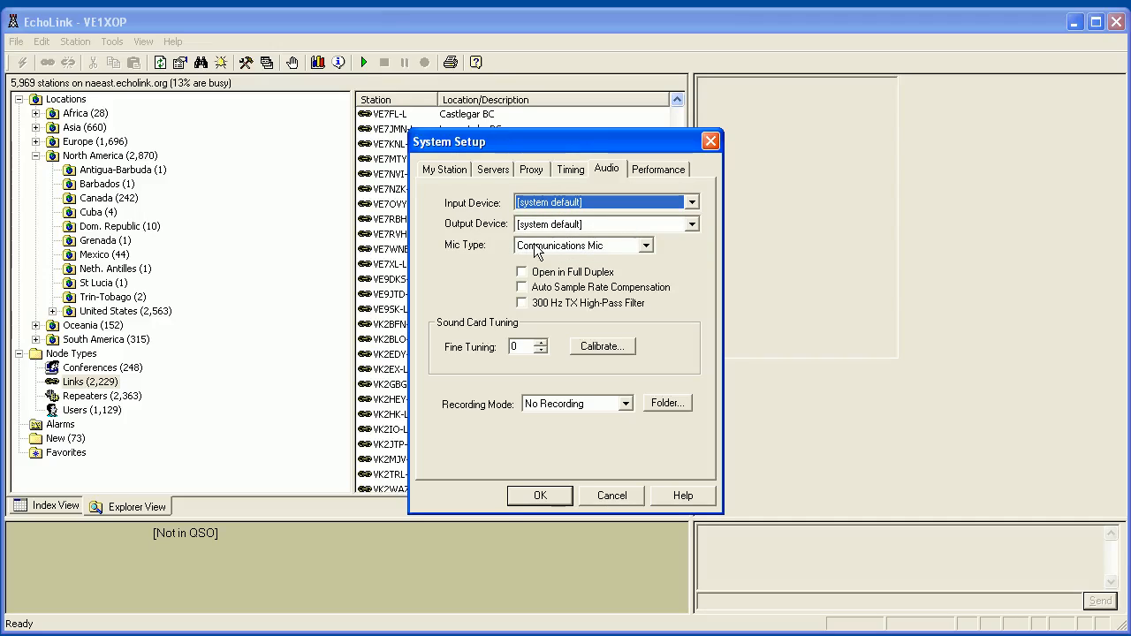
pyautogui.click(537, 225)
pyautogui.click(538, 226)
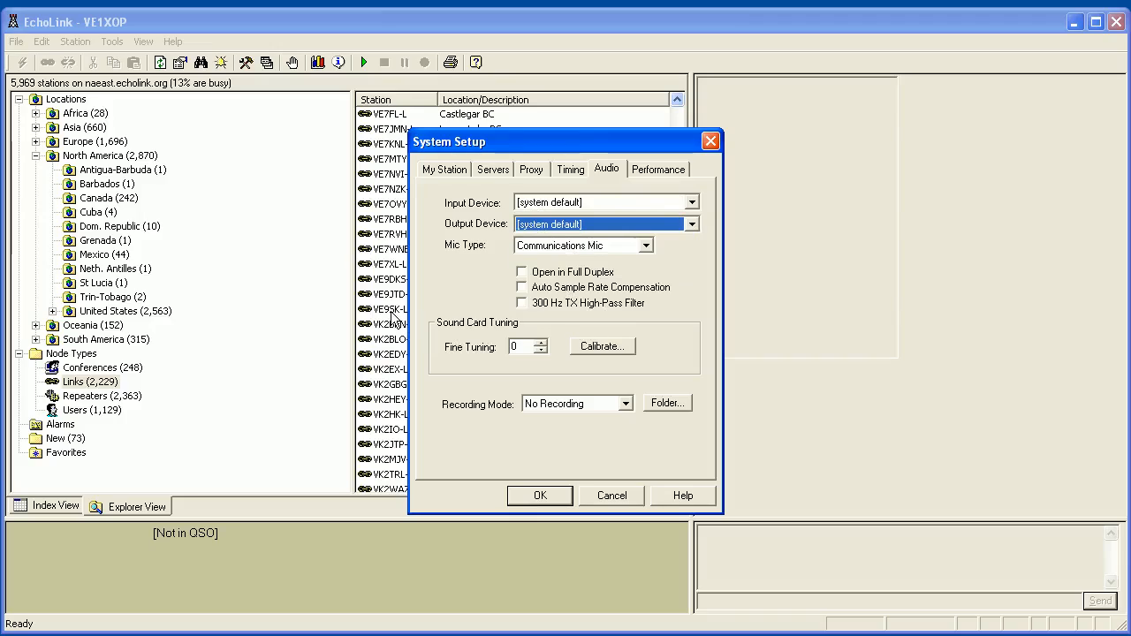
pyautogui.click(556, 404)
pyautogui.click(558, 411)
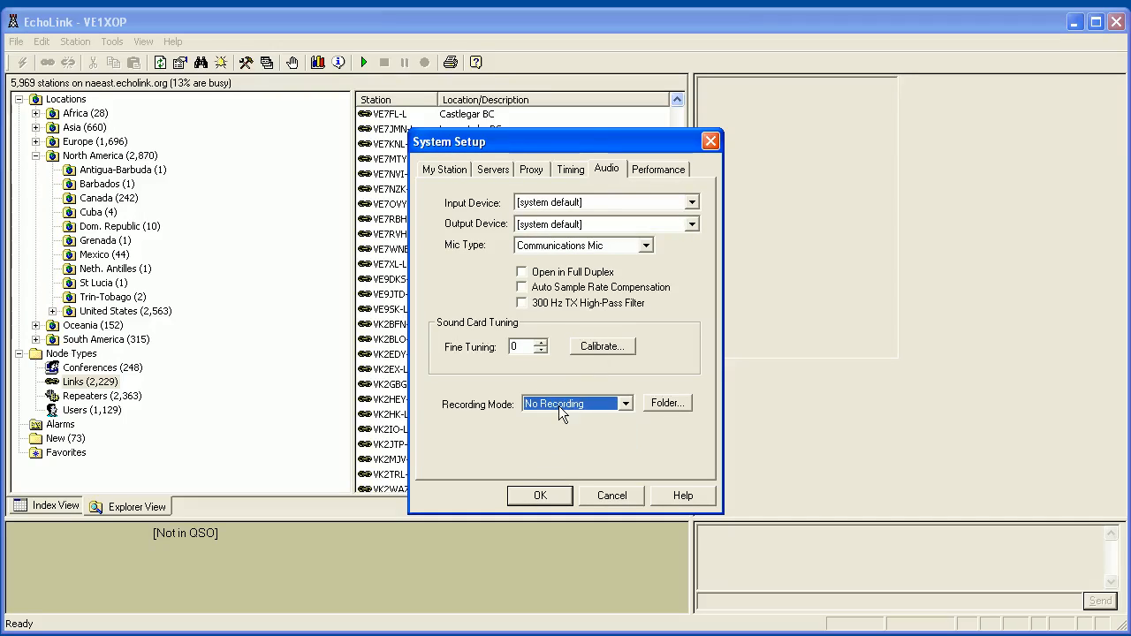
pyautogui.click(646, 168)
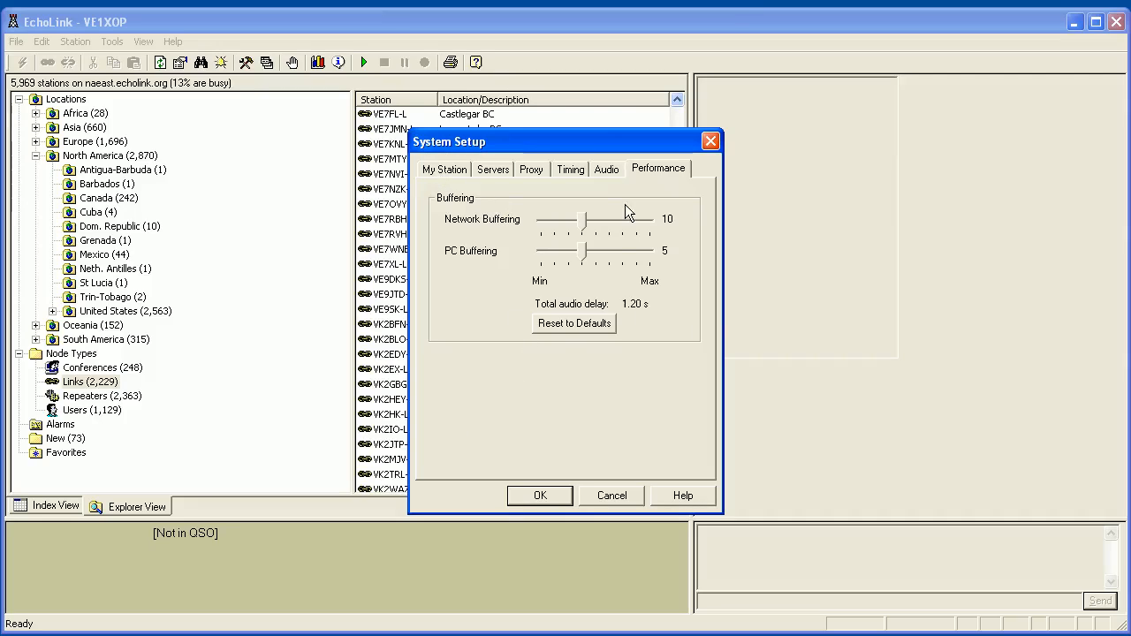
pyautogui.click(442, 170)
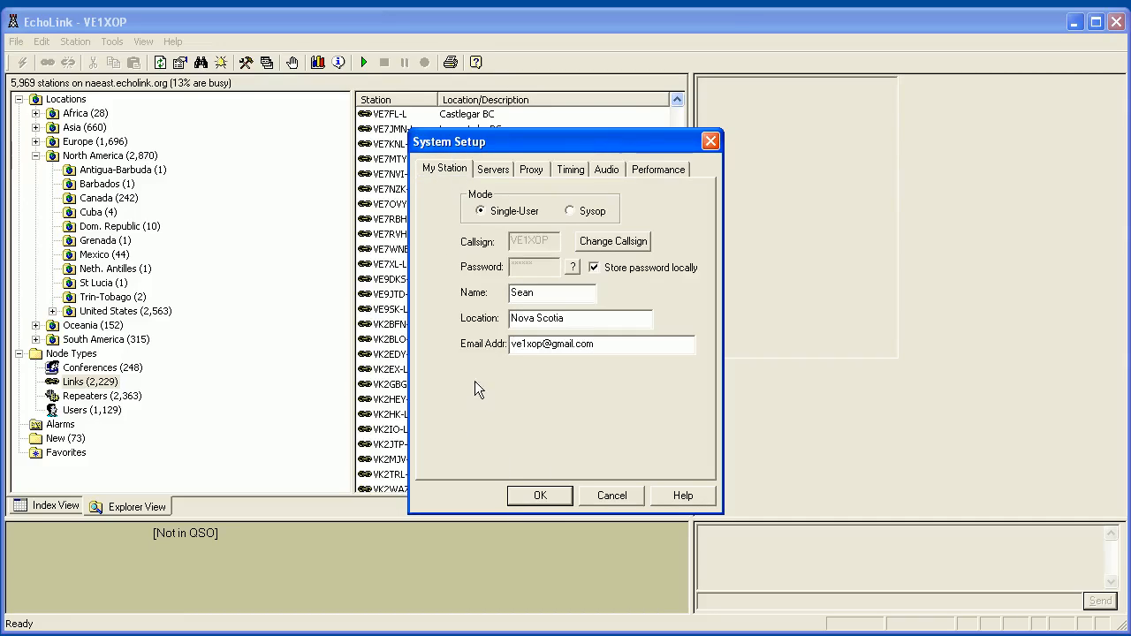
pyautogui.click(542, 496)
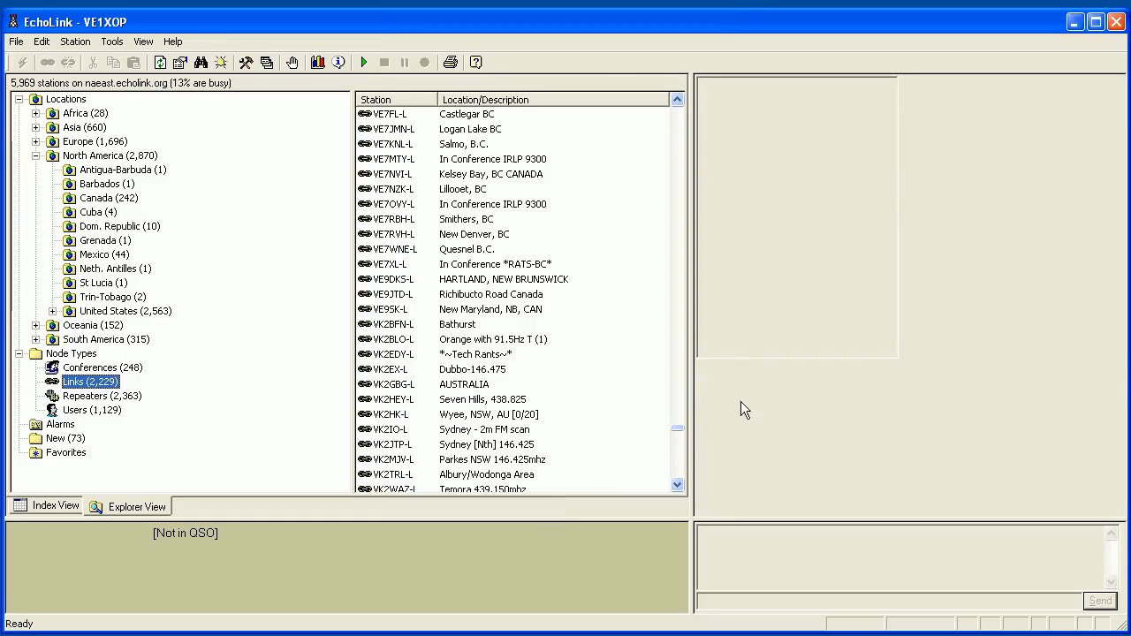
pyautogui.click(113, 41)
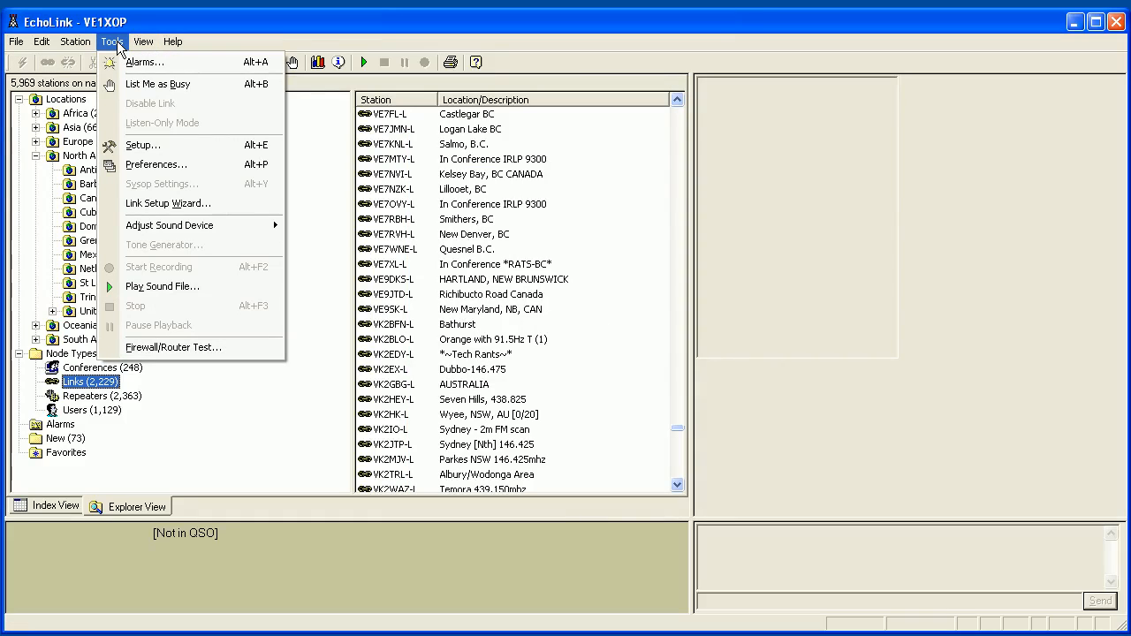
pyautogui.click(137, 168)
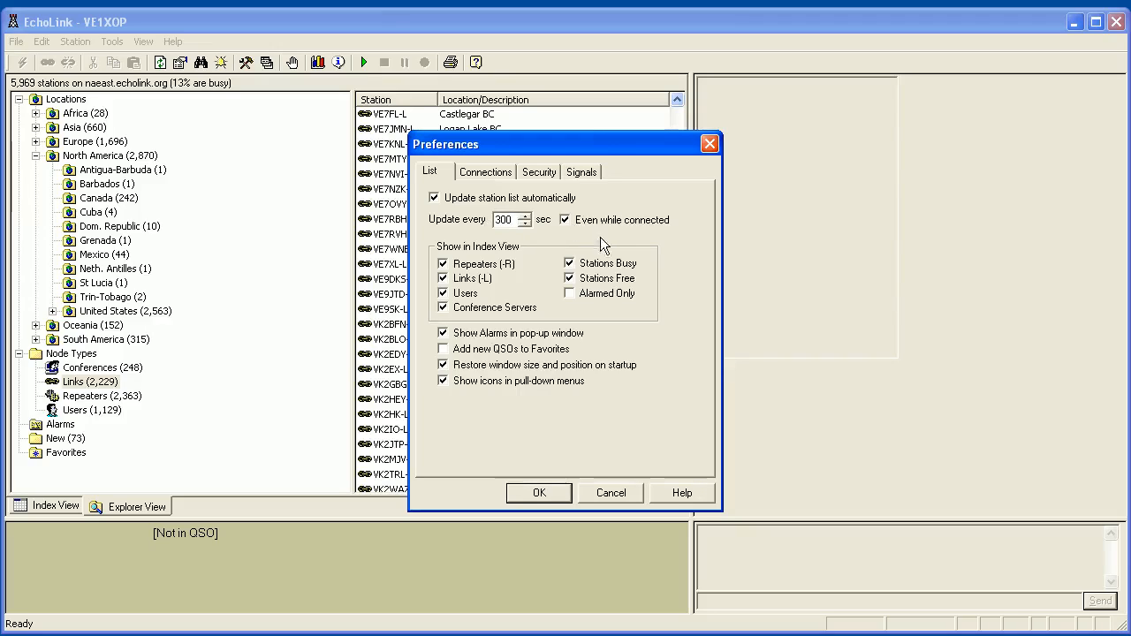
pyautogui.click(479, 176)
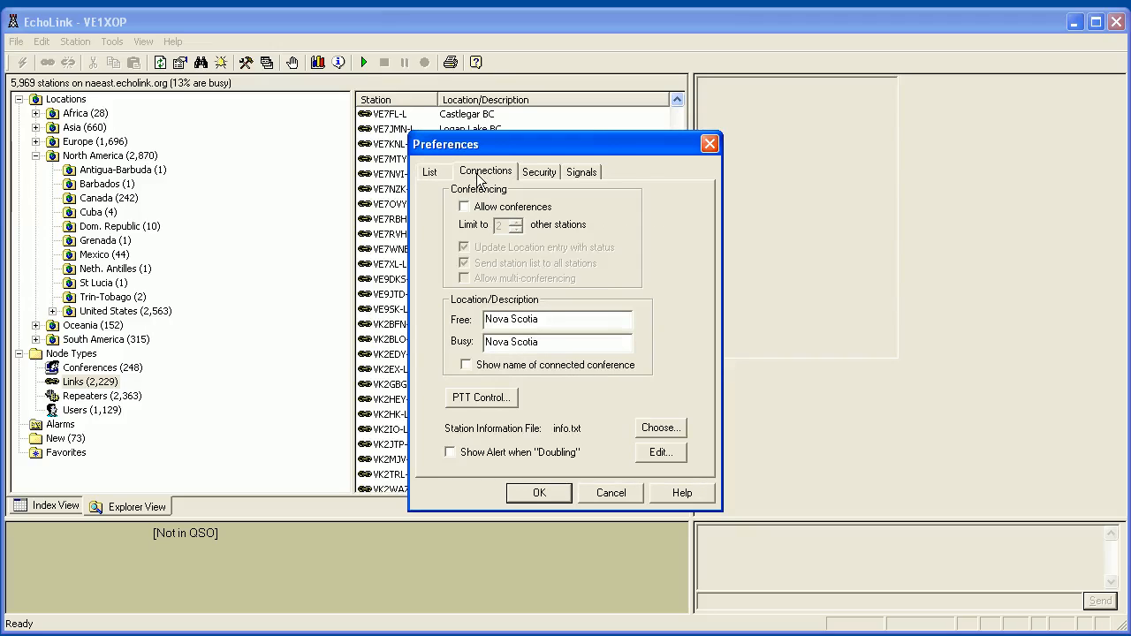
pyautogui.click(539, 176)
pyautogui.click(583, 177)
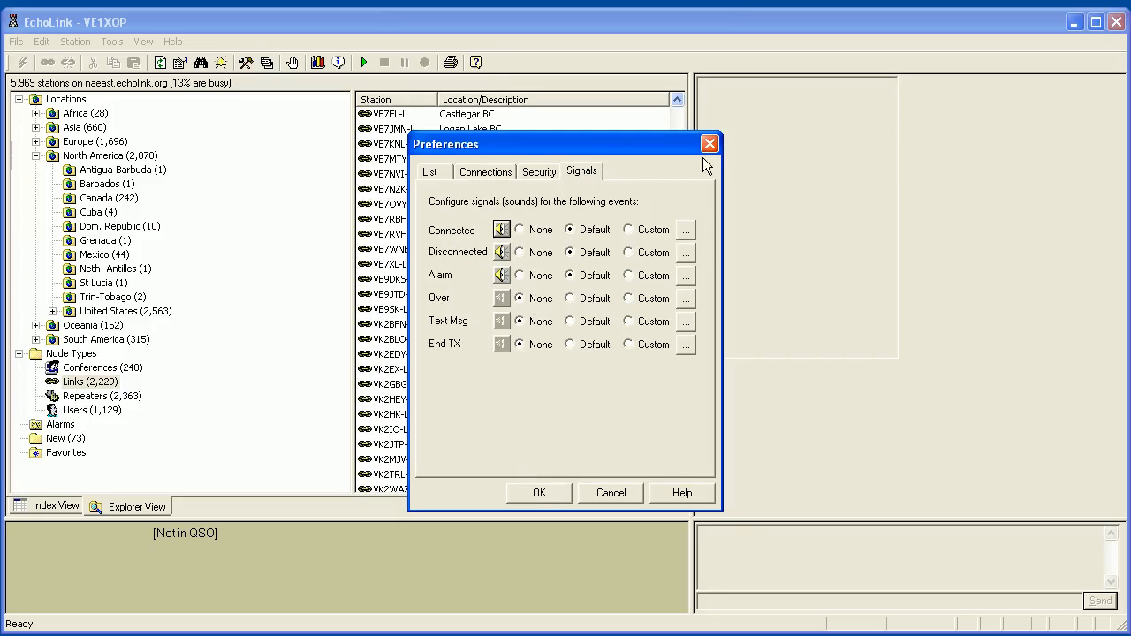
pyautogui.click(533, 176)
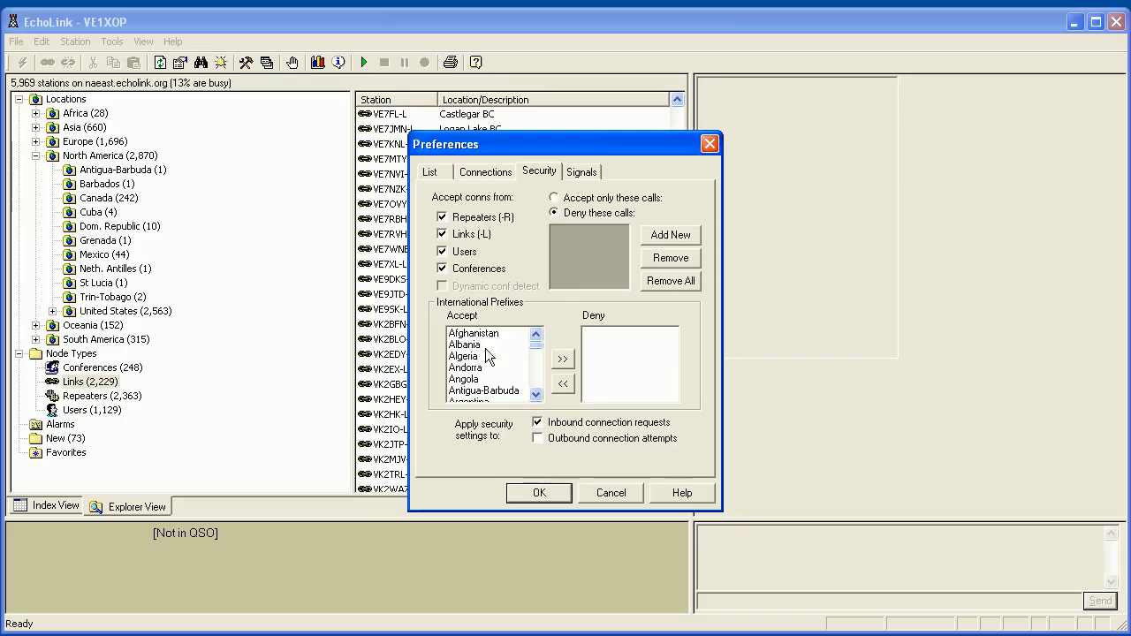
# Find the user's own callsign in the station list, under Users in Nova Scotia.
pyautogui.click(708, 143)
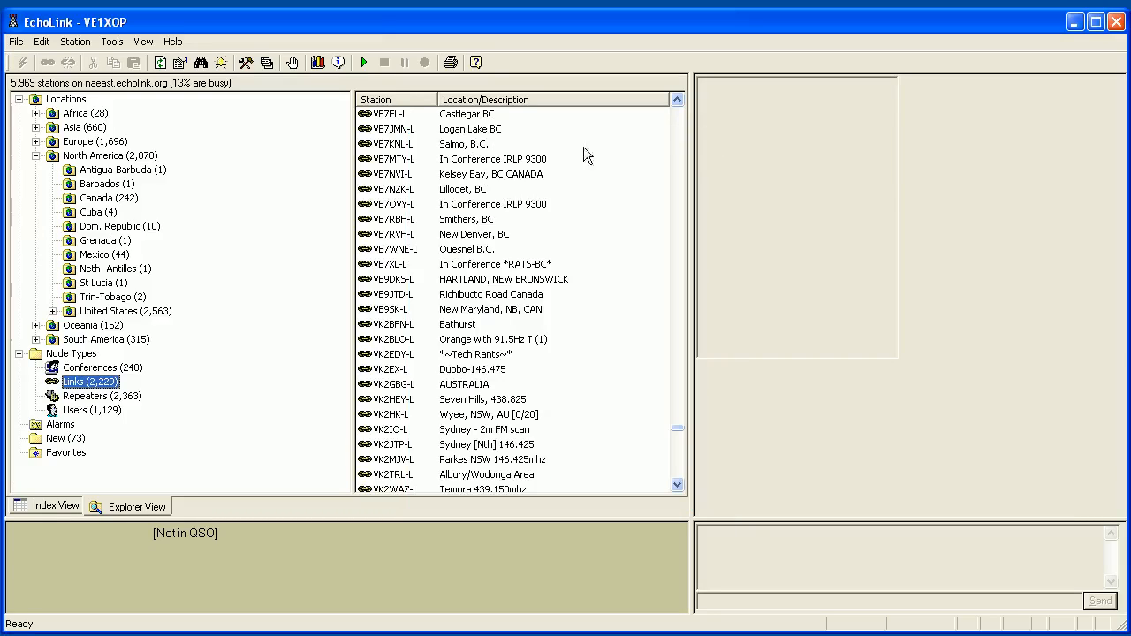
pyautogui.click(201, 63)
pyautogui.moveTo(352, 0); pyautogui.dragTo(411, 219)
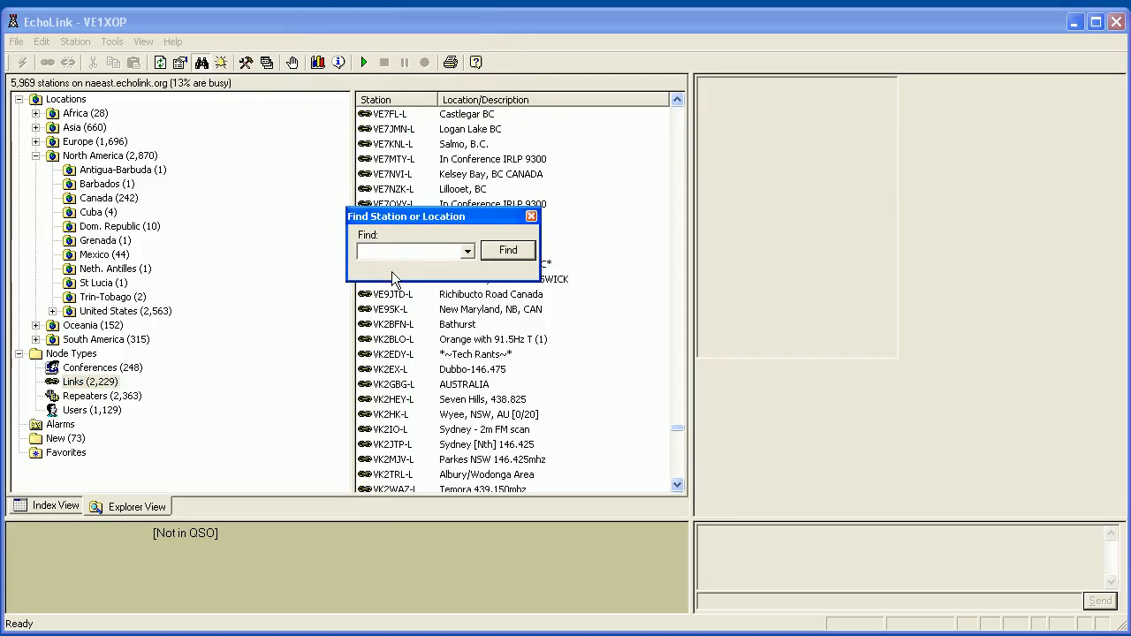
pyautogui.write('VE1XOP')
pyautogui.click(508, 250)
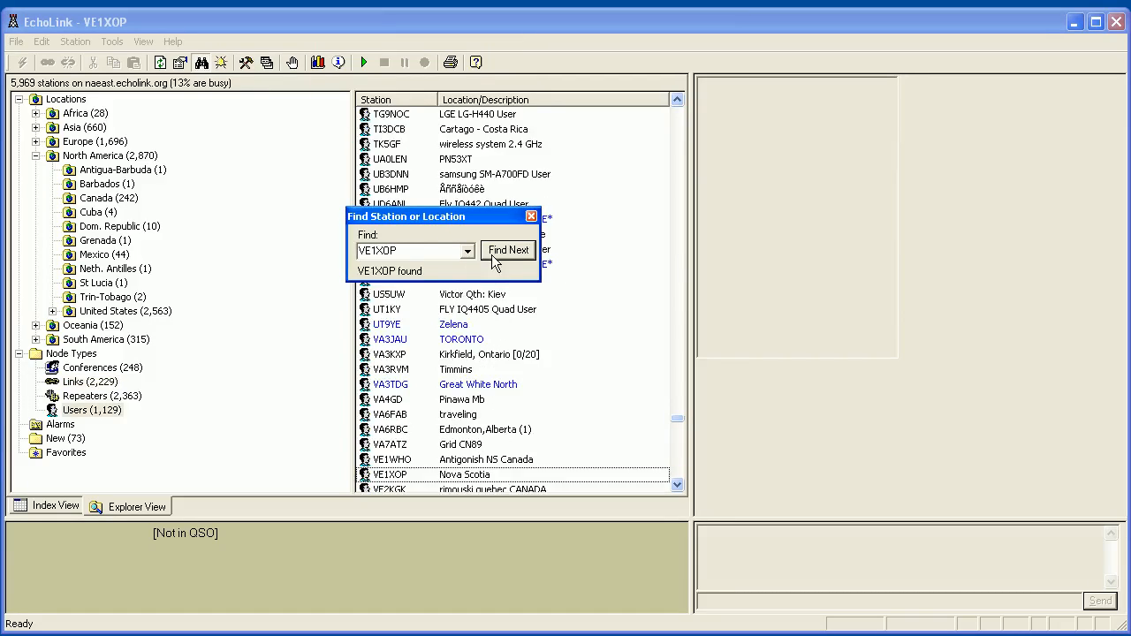
pyautogui.moveTo(434, 222); pyautogui.dragTo(345, 174)
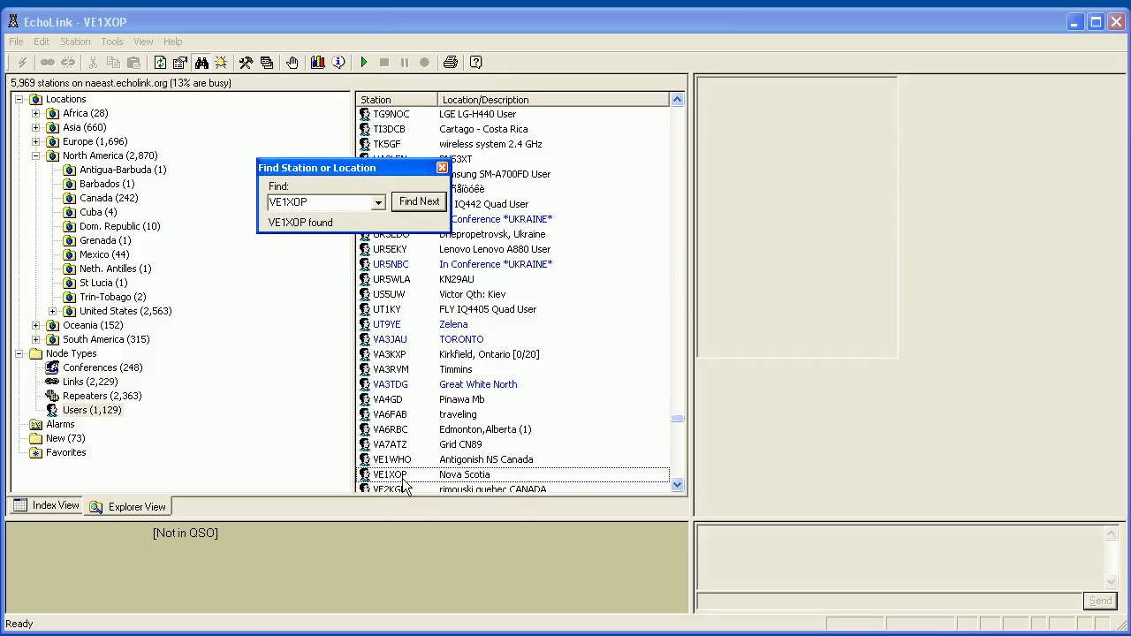
pyautogui.moveTo(402, 480)
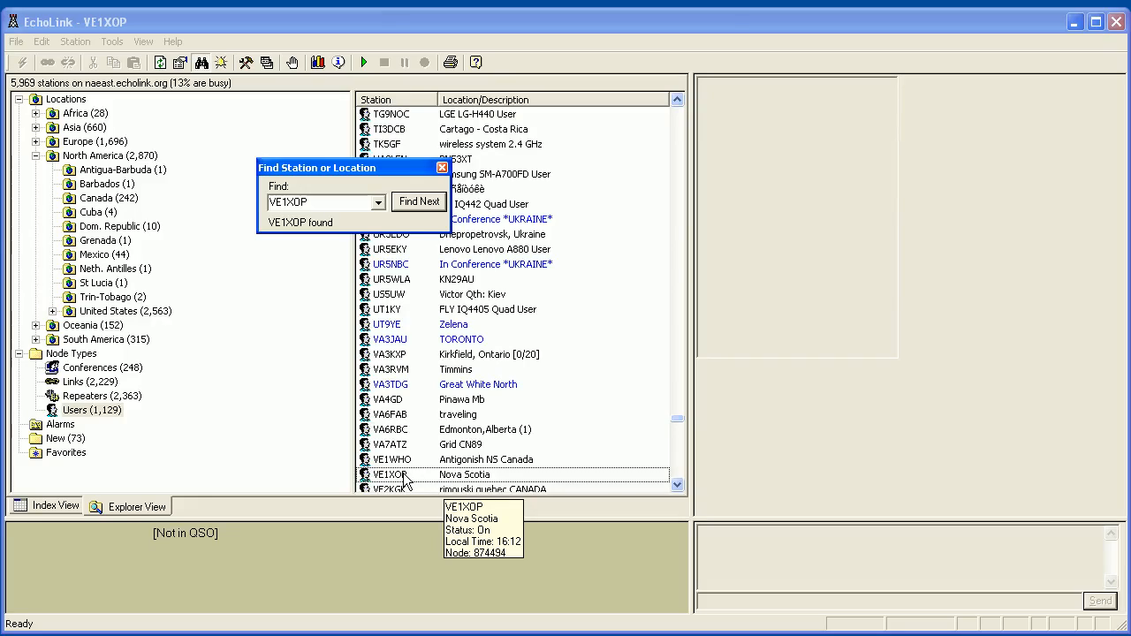
pyautogui.click(442, 167)
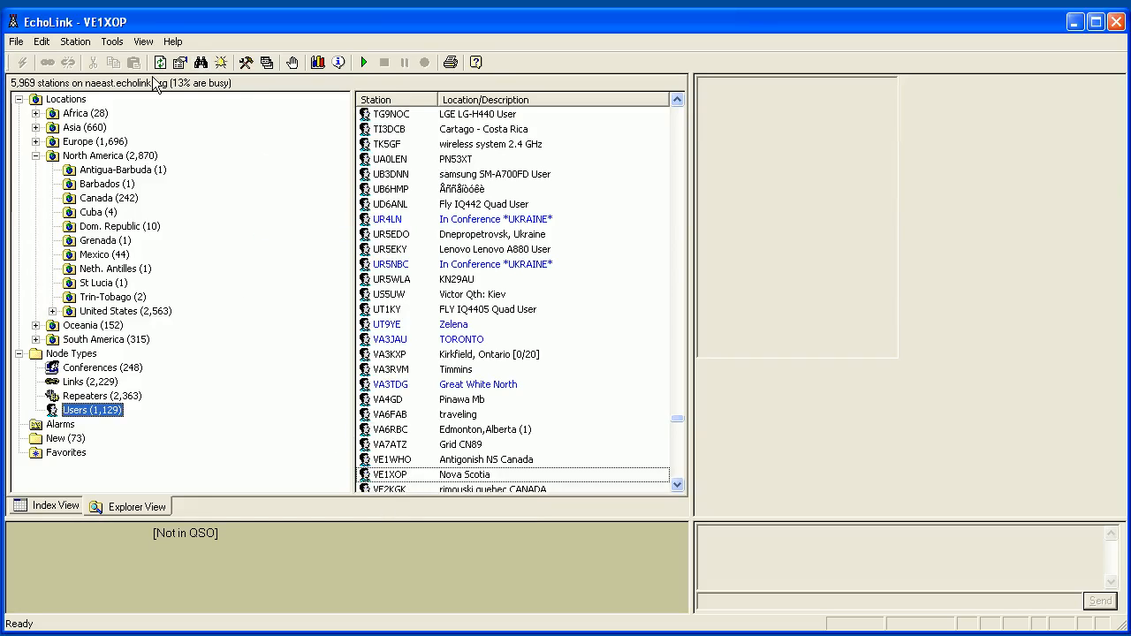
pyautogui.click(144, 41)
pyautogui.moveTo(112, 42)
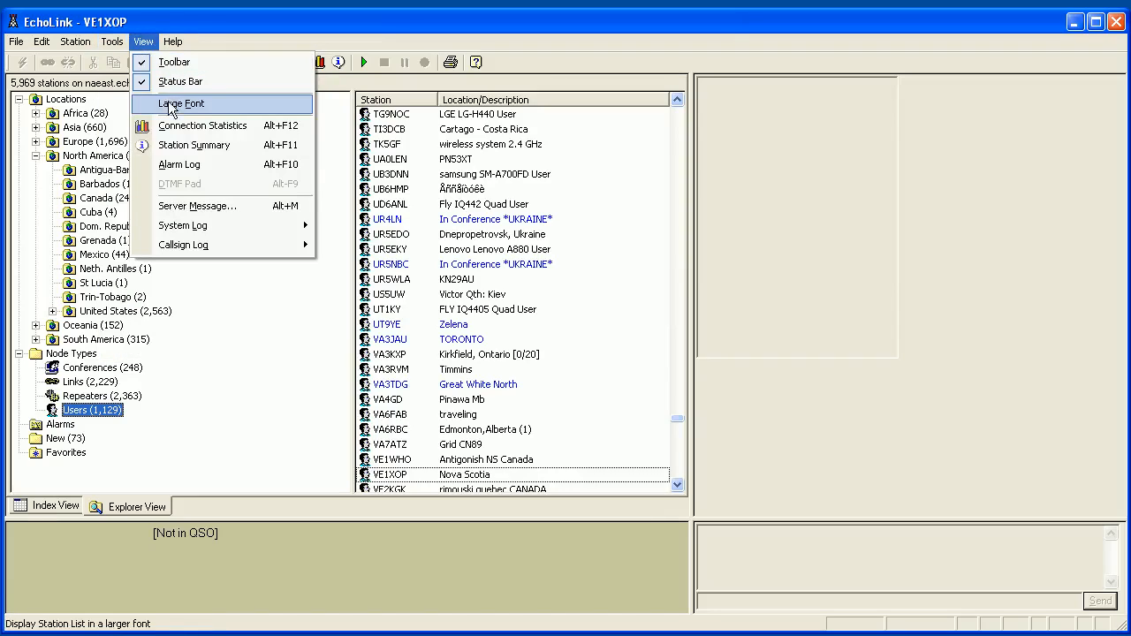
# Turn on Large Font, acknowledge the restart notice, and review then close Connection Statistics.
pyautogui.click(172, 108)
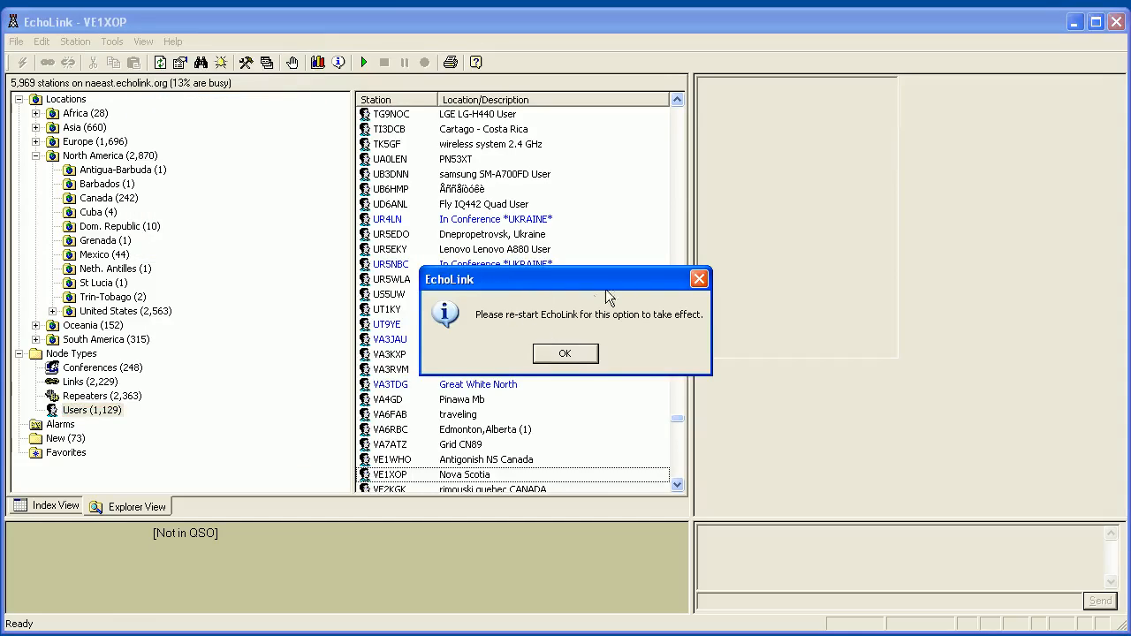
pyautogui.click(698, 279)
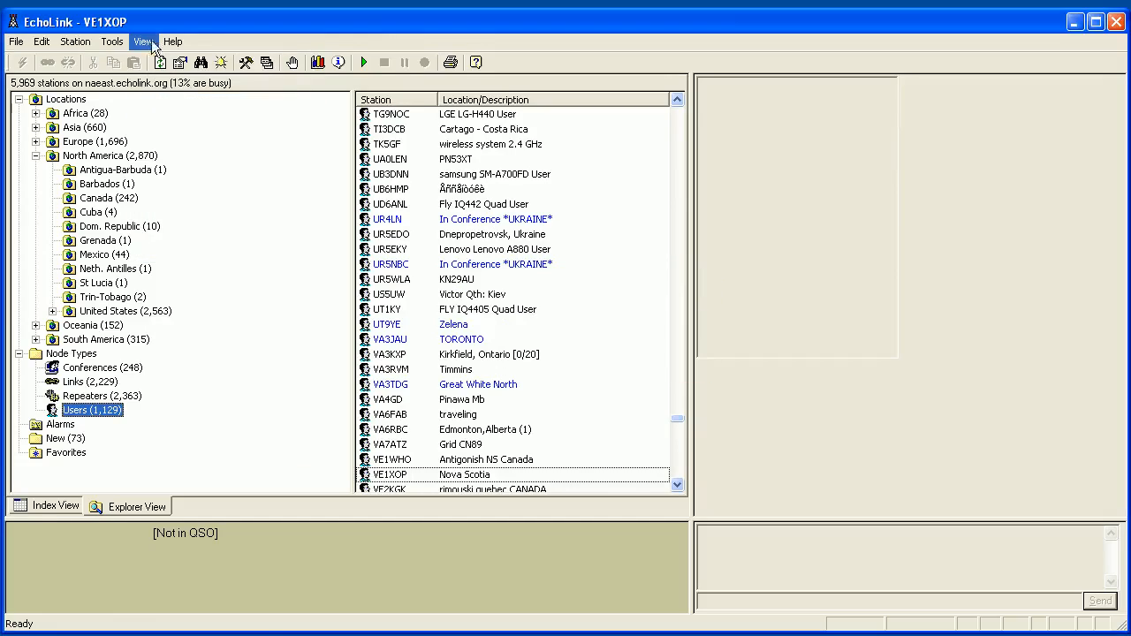
pyautogui.click(143, 41)
pyautogui.click(179, 126)
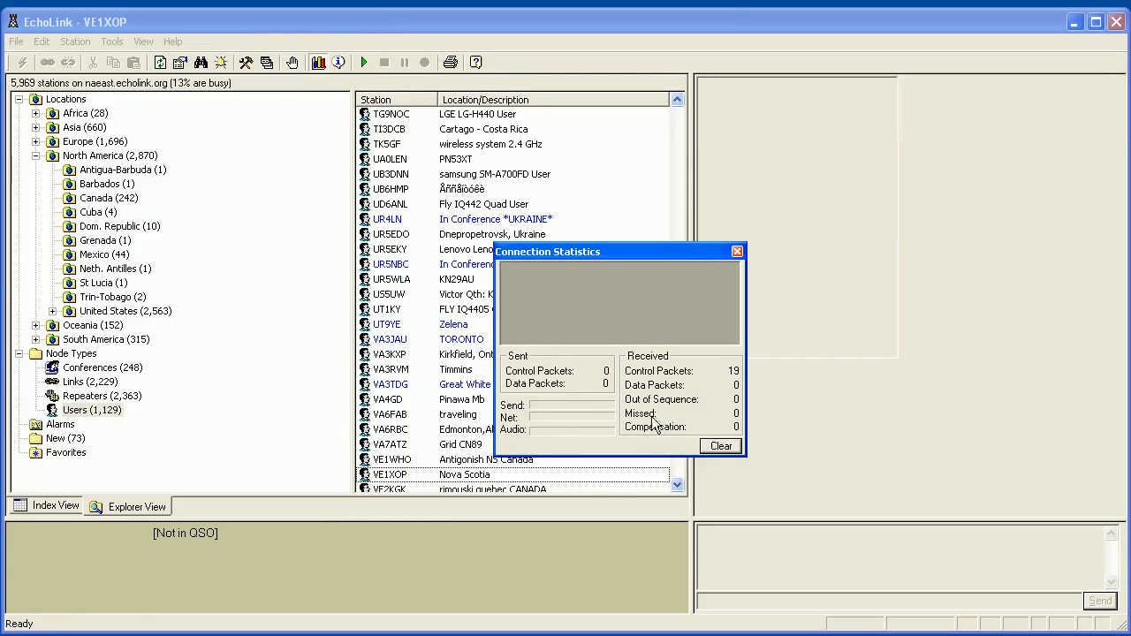
pyautogui.click(733, 251)
pyautogui.click(143, 41)
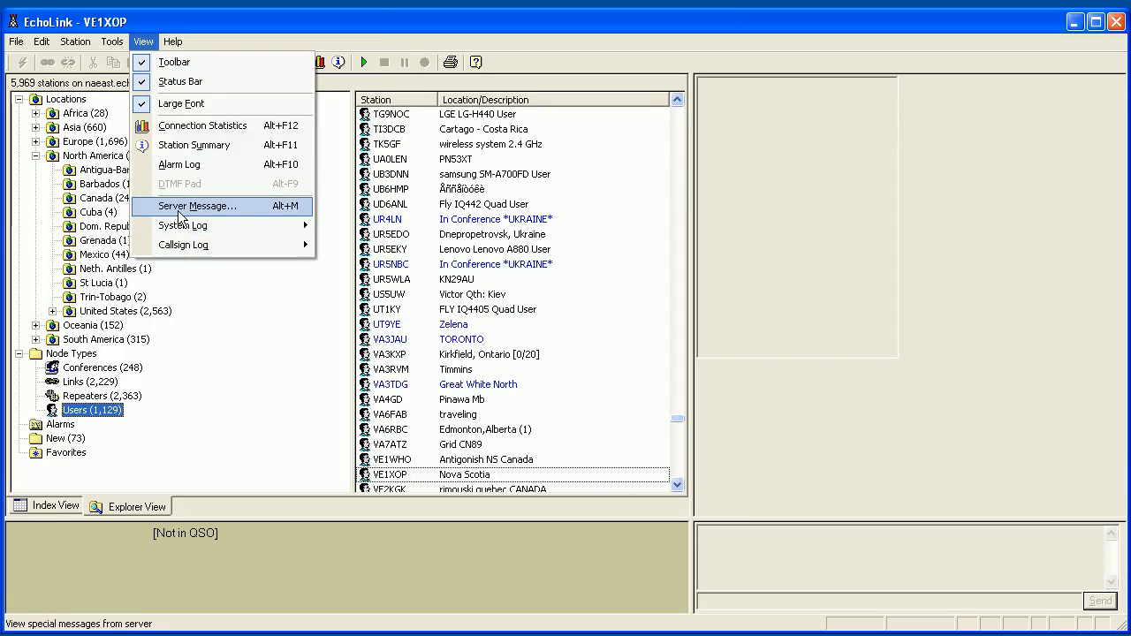
pyautogui.moveTo(169, 44)
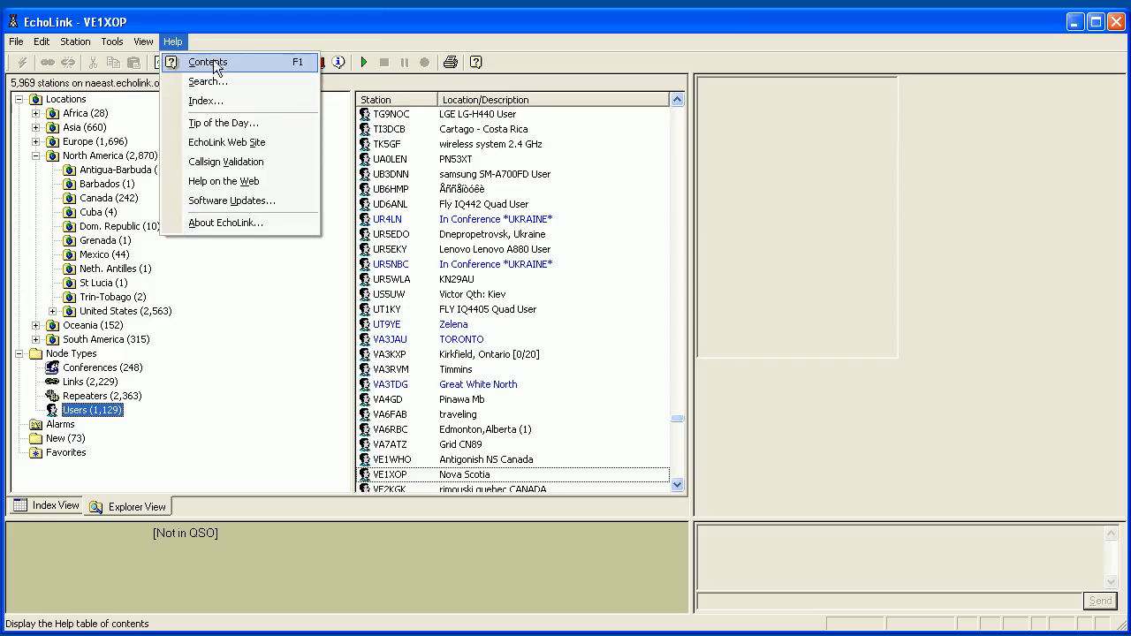
pyautogui.click(202, 223)
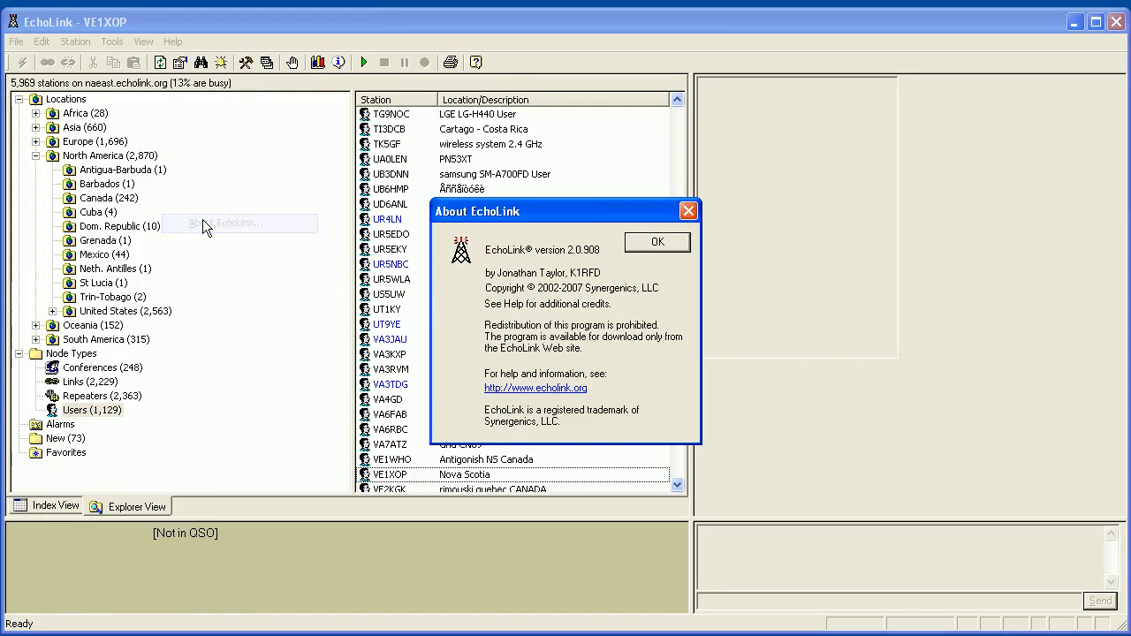
pyautogui.click(689, 210)
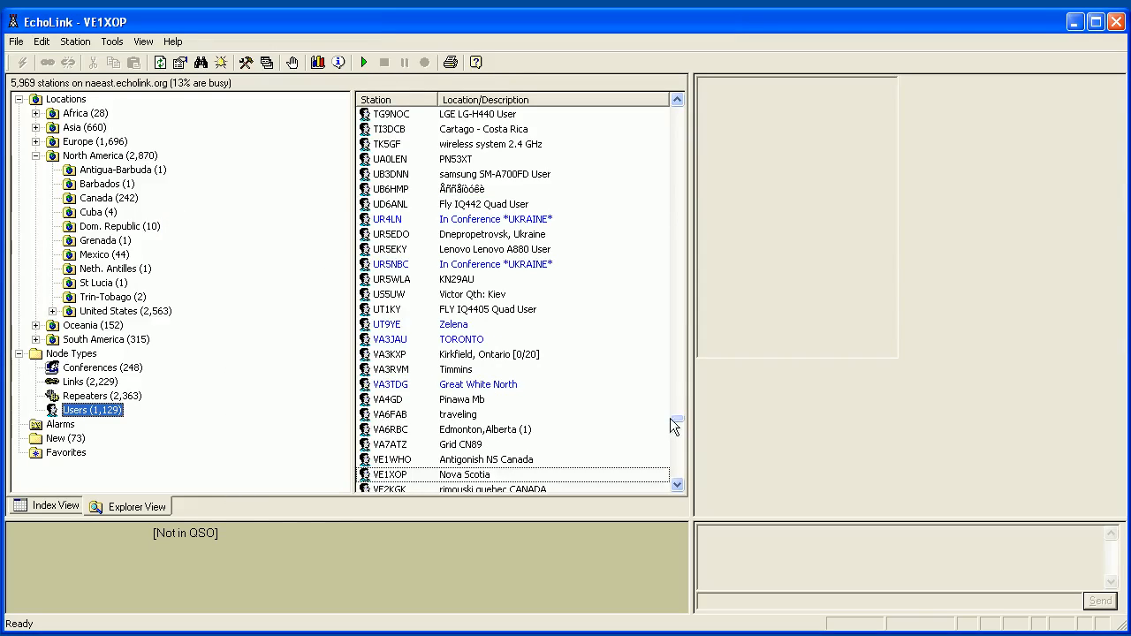
# Connect to the *ECHOTEST* test server and lower the Windows master volume.
pyautogui.click(16, 44)
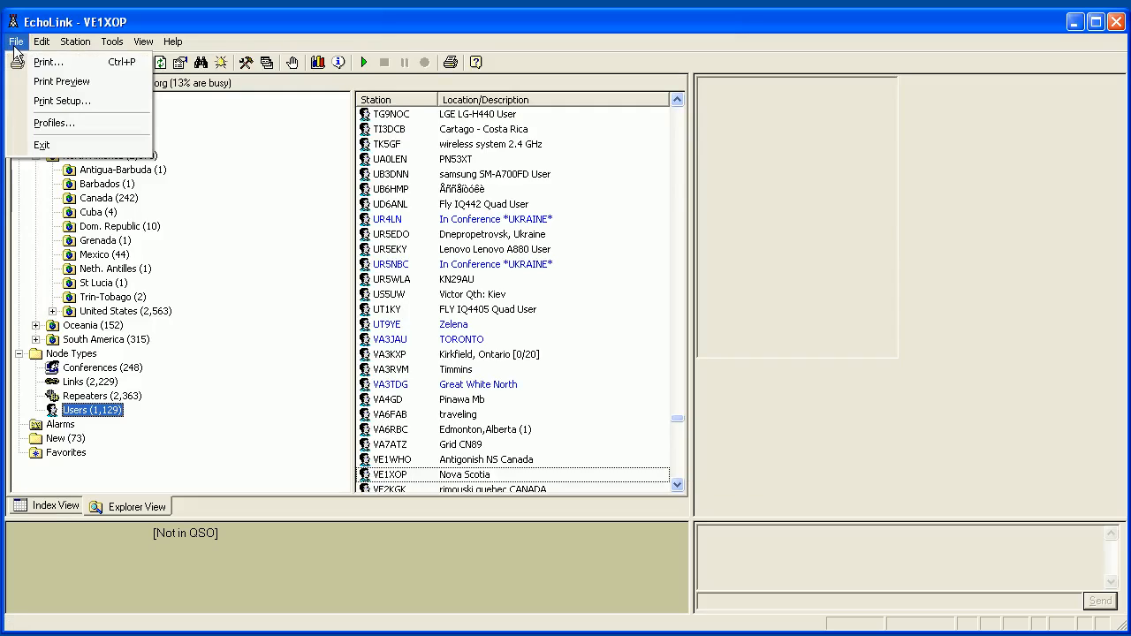
pyautogui.moveTo(76, 51)
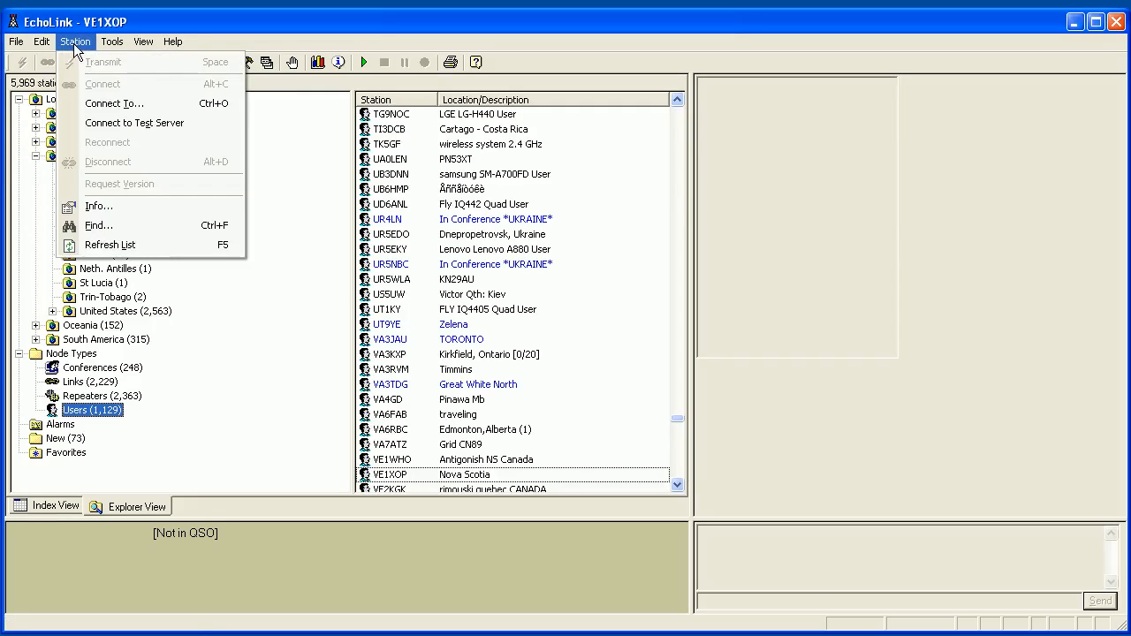
pyautogui.click(108, 127)
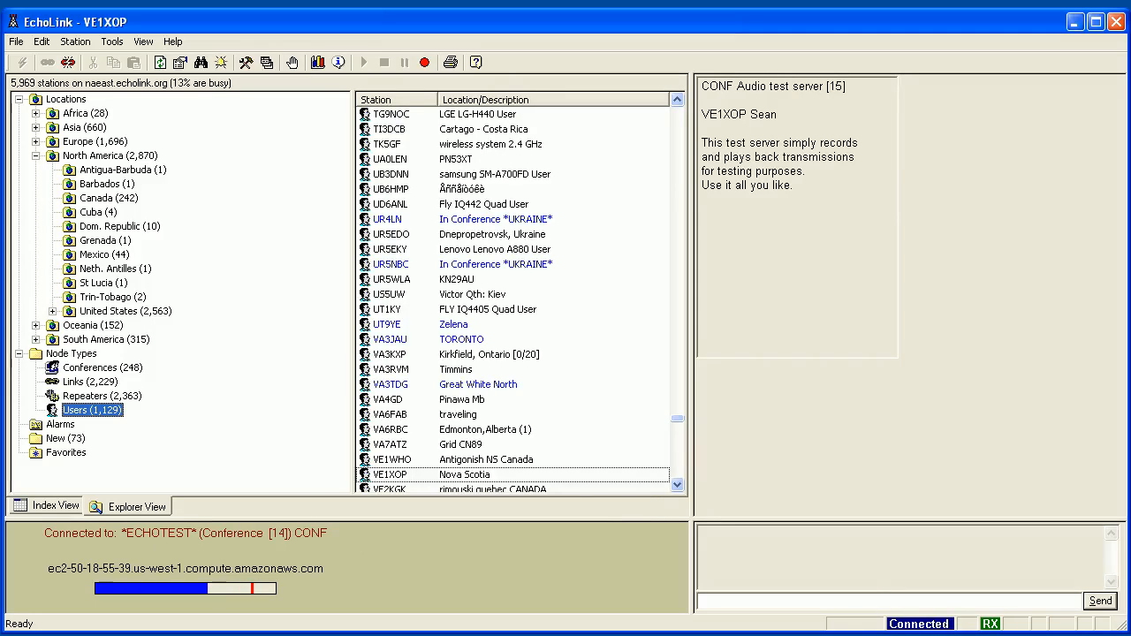
pyautogui.hotkey('alt', 'Tab')
pyautogui.moveTo(478, 514); pyautogui.dragTo(478, 549)
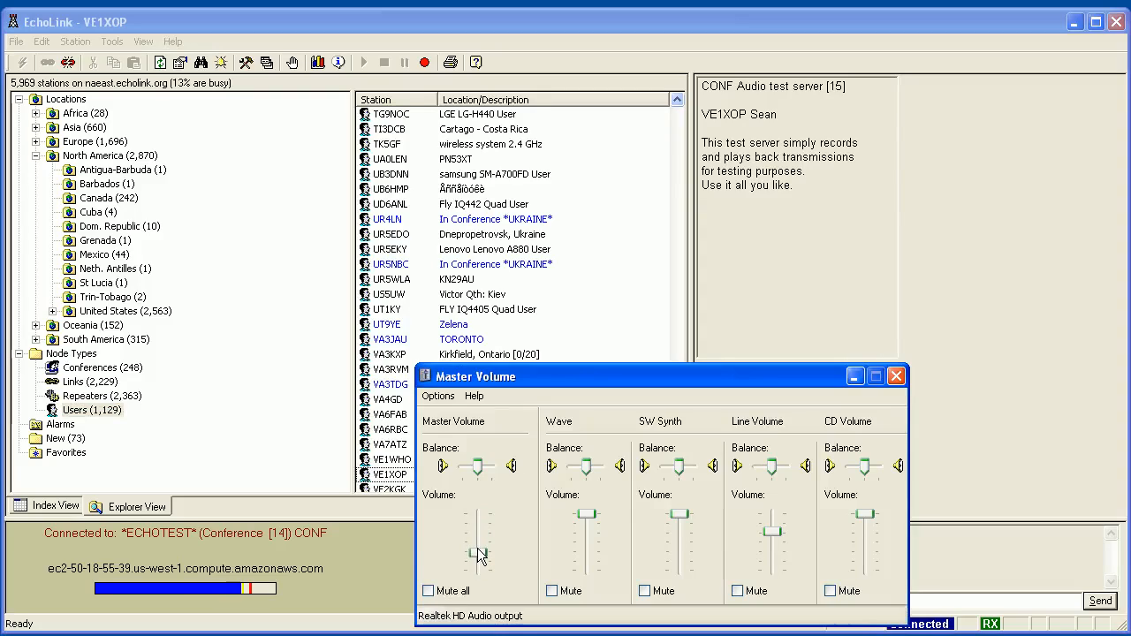
# Close the Master Volume mixer window.
pyautogui.click(896, 378)
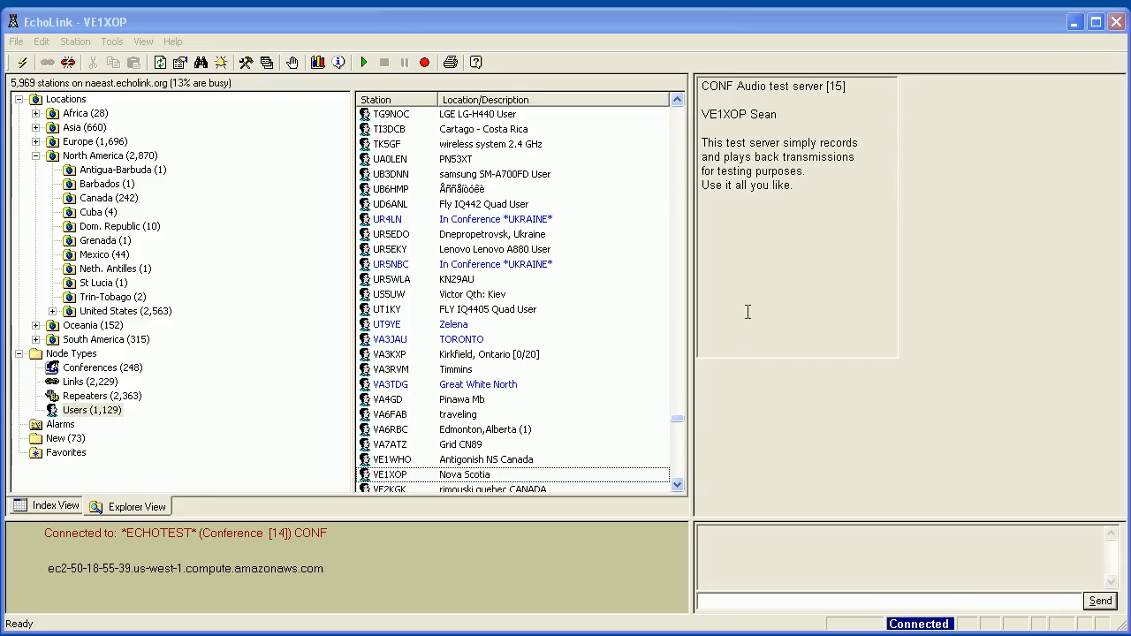
# Send a roughly 15-second test transmission to *ECHOTEST*, then stop transmitting.
pyautogui.click(741, 559)
pyautogui.press('space')
pyautogui.press('space')
pyautogui.press('space')
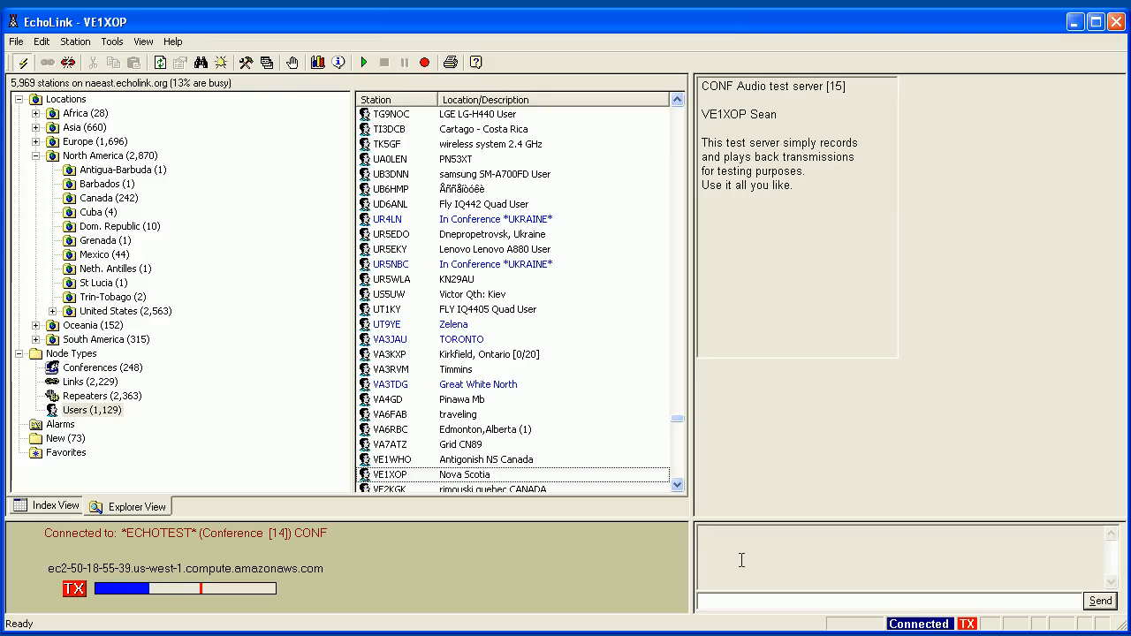
pyautogui.press('space')
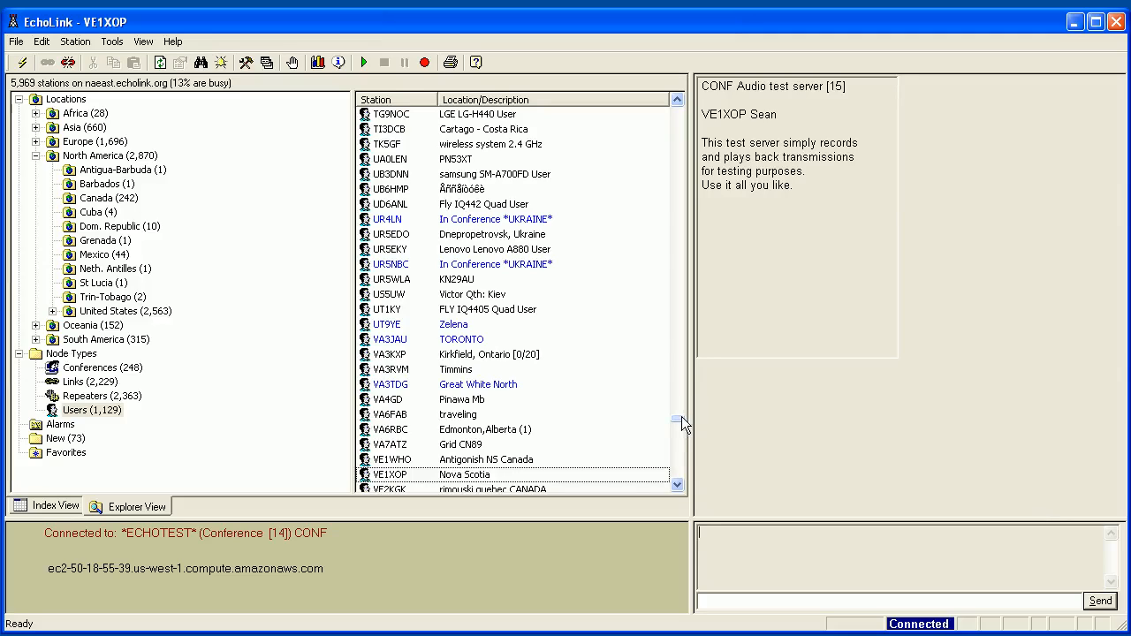
pyautogui.moveTo(681, 417); pyautogui.dragTo(669, 450)
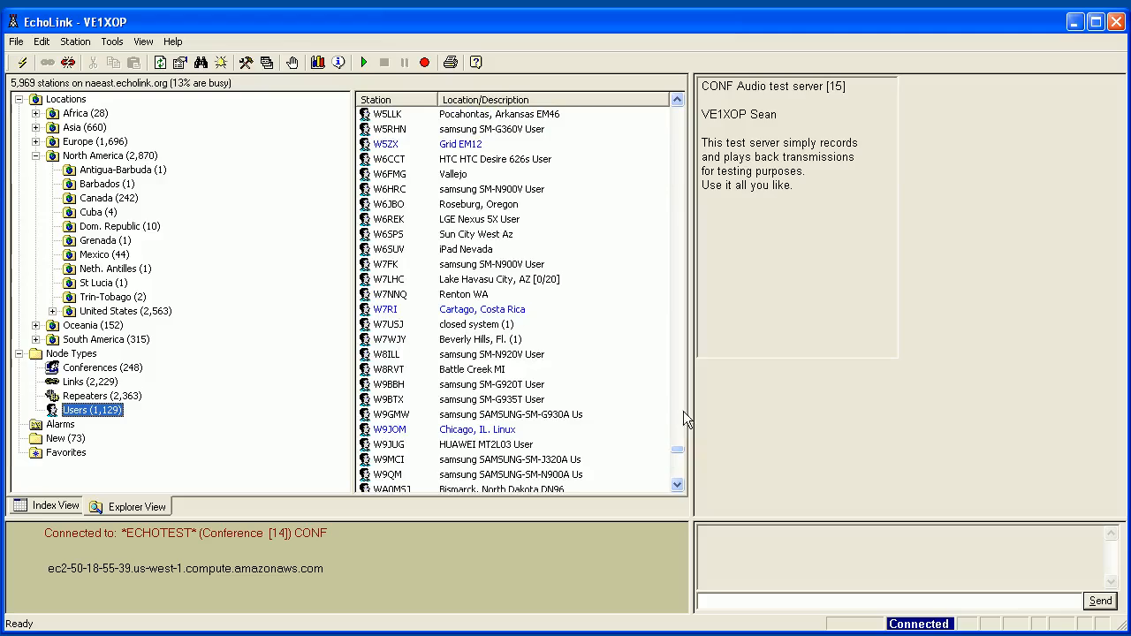
# Browse the Conferences station list, then show the Links list.
pyautogui.click(77, 369)
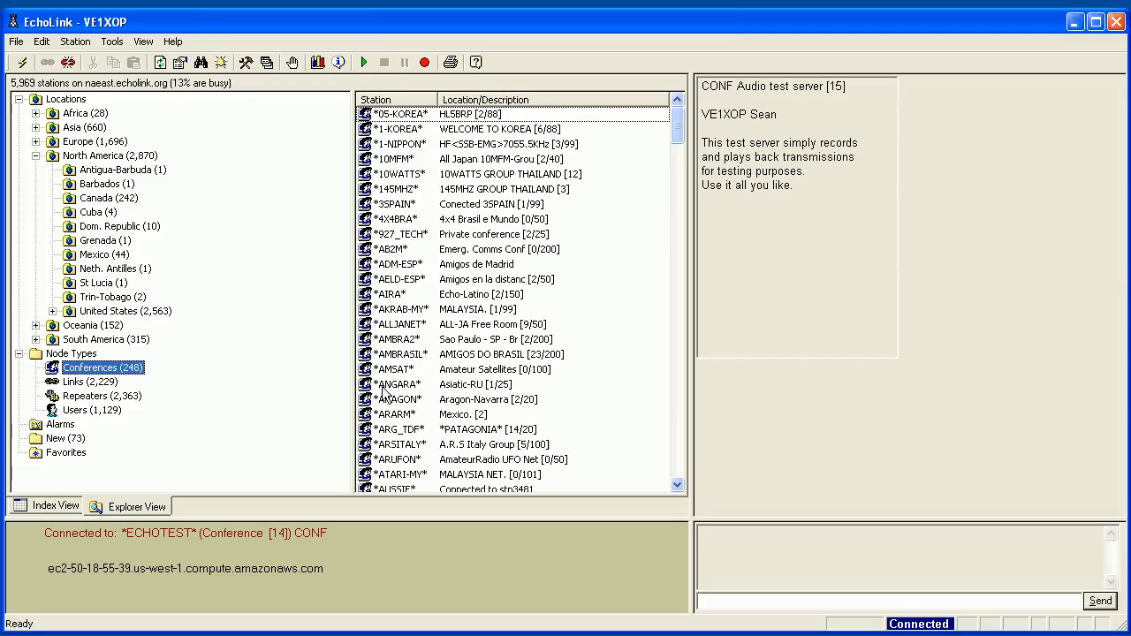
pyautogui.moveTo(463, 362)
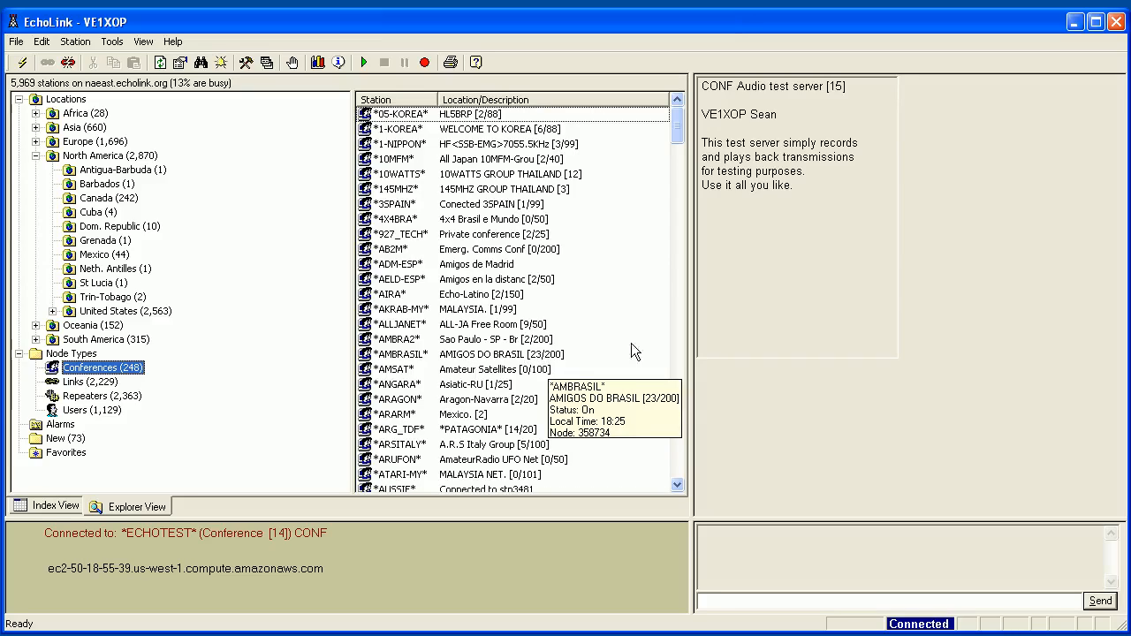
pyautogui.moveTo(674, 122); pyautogui.dragTo(674, 168)
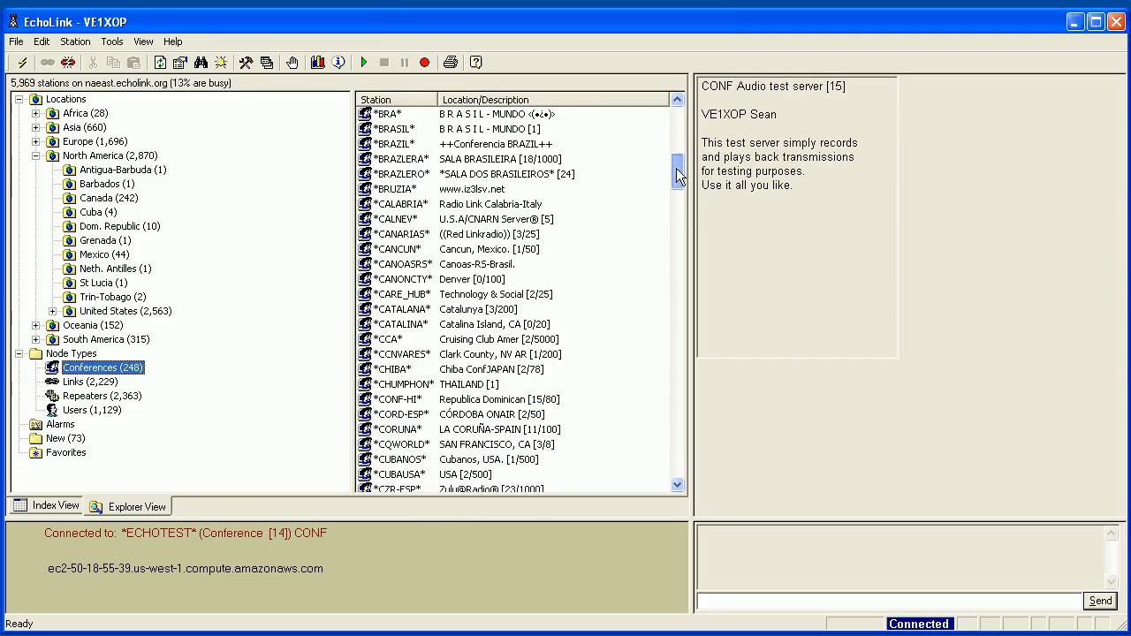
pyautogui.moveTo(675, 168); pyautogui.dragTo(697, 357)
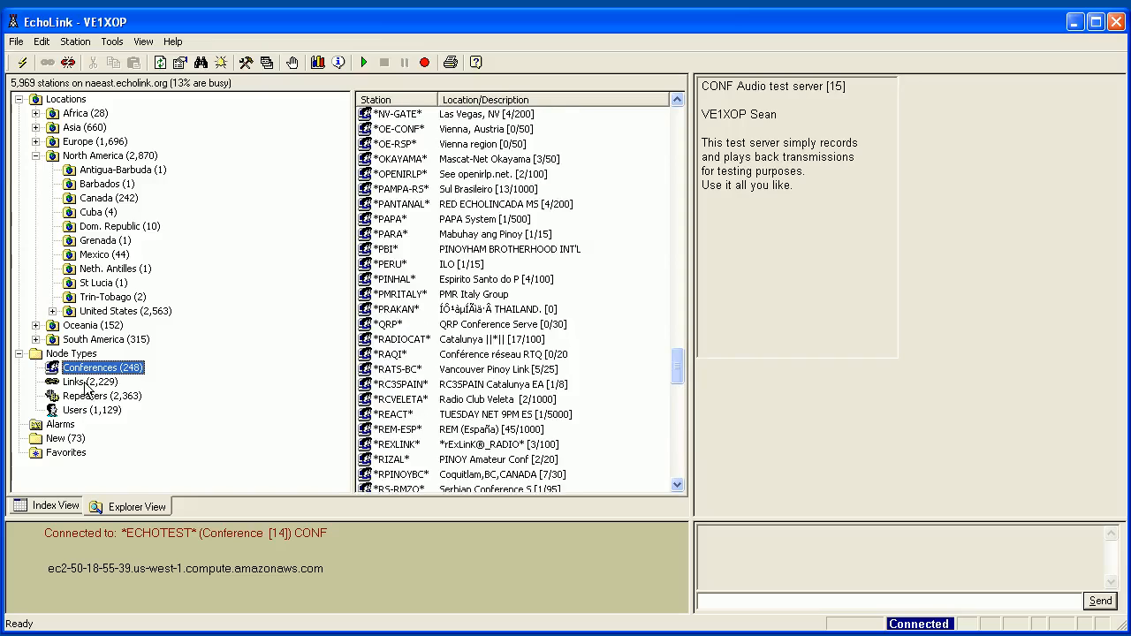
pyautogui.click(86, 383)
pyautogui.moveTo(677, 112); pyautogui.dragTo(646, 233)
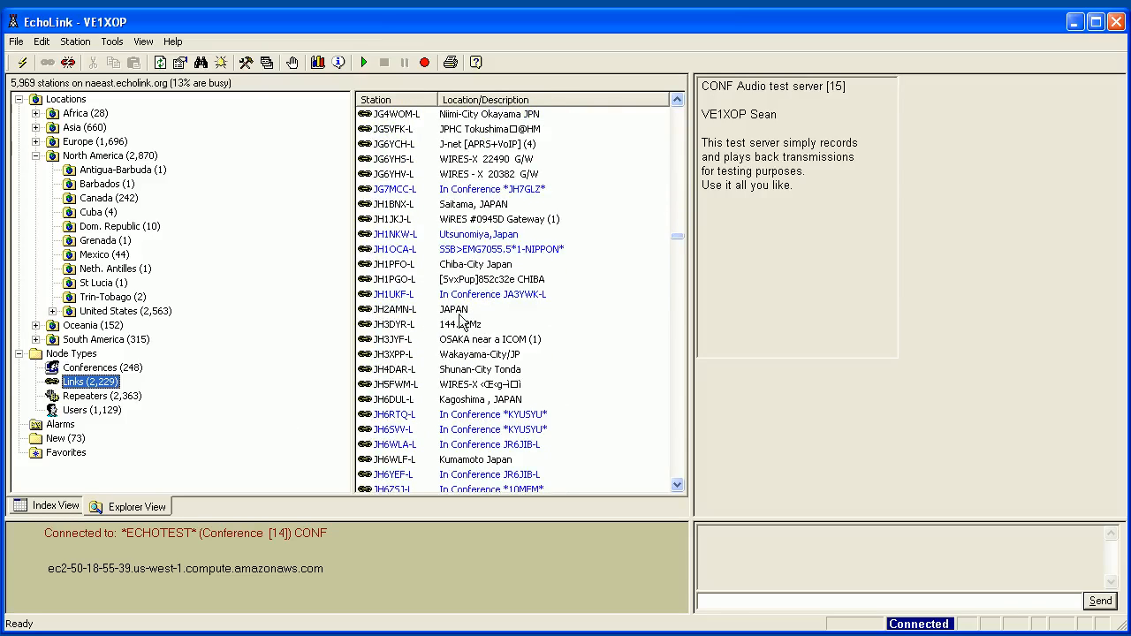
# Sort the Index View list by callsign descending and ascending, then return to Explorer View.
pyautogui.click(51, 507)
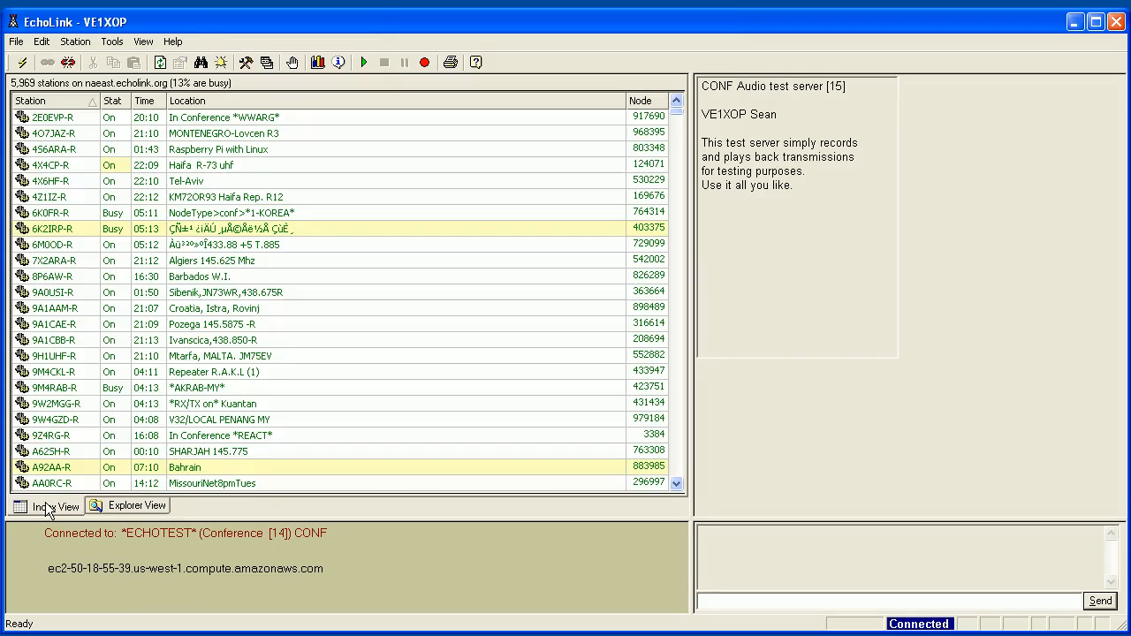
pyautogui.click(64, 101)
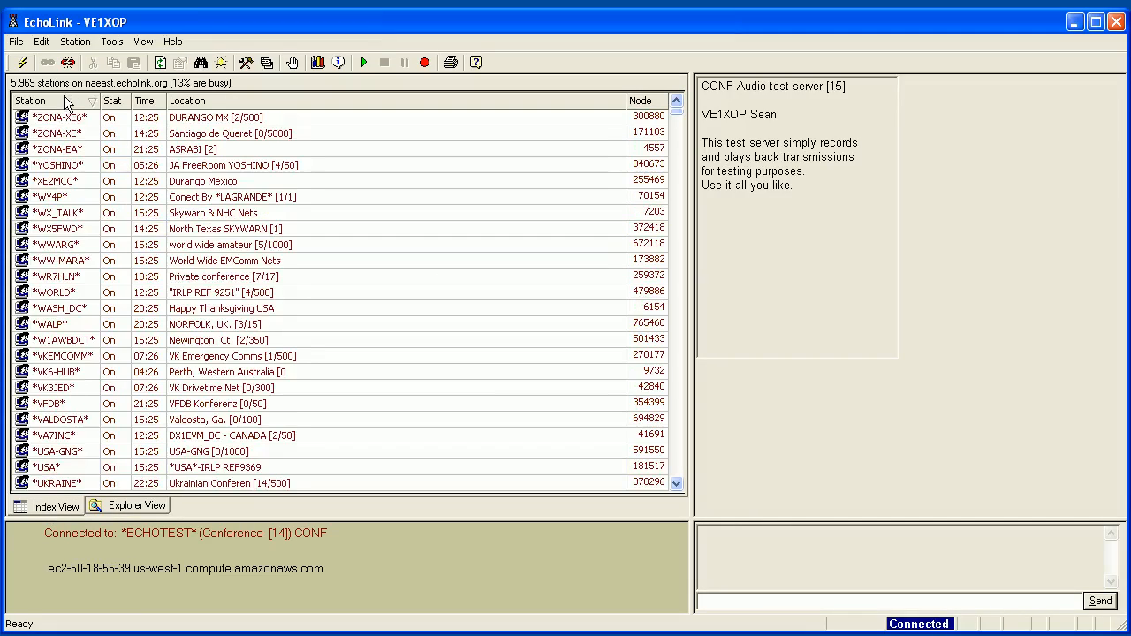
pyautogui.click(66, 102)
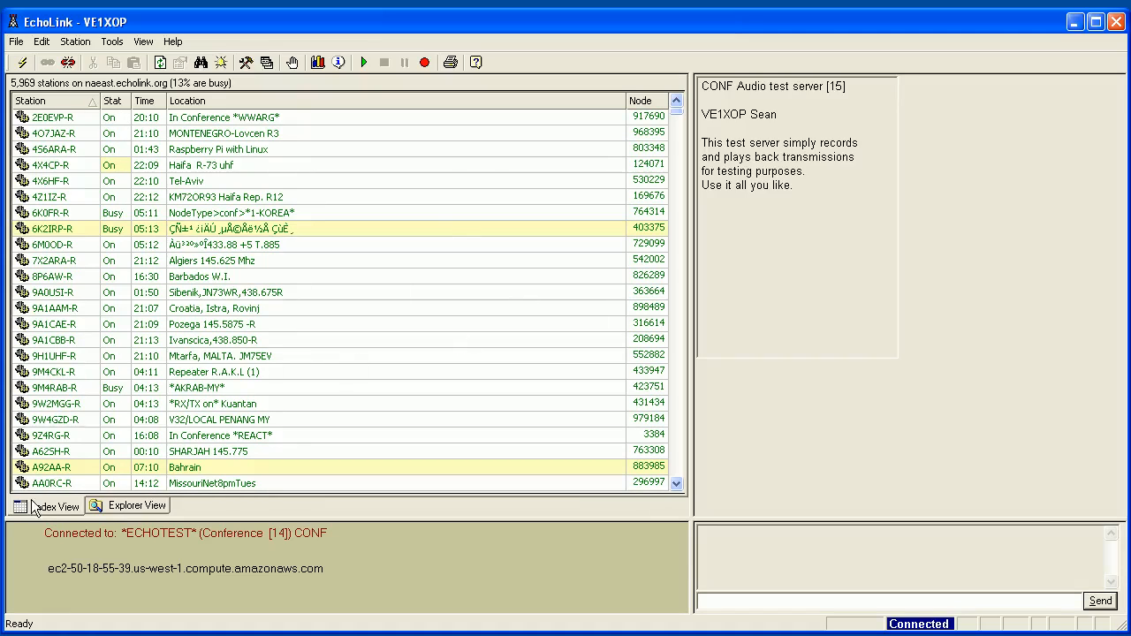
pyautogui.click(124, 509)
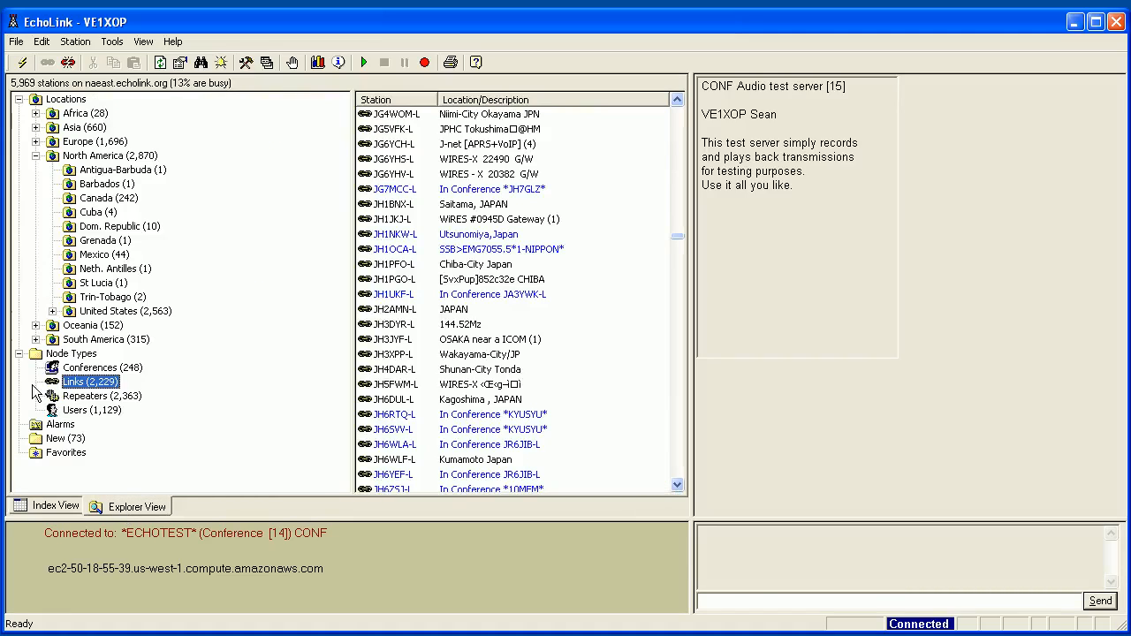
pyautogui.click(92, 199)
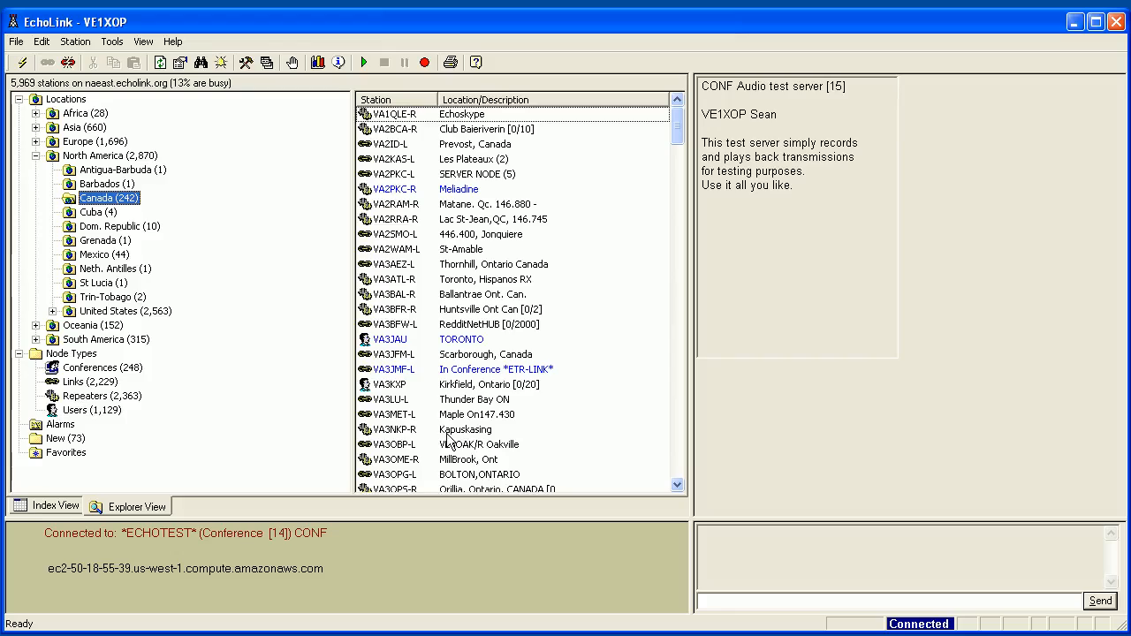
pyautogui.click(393, 280)
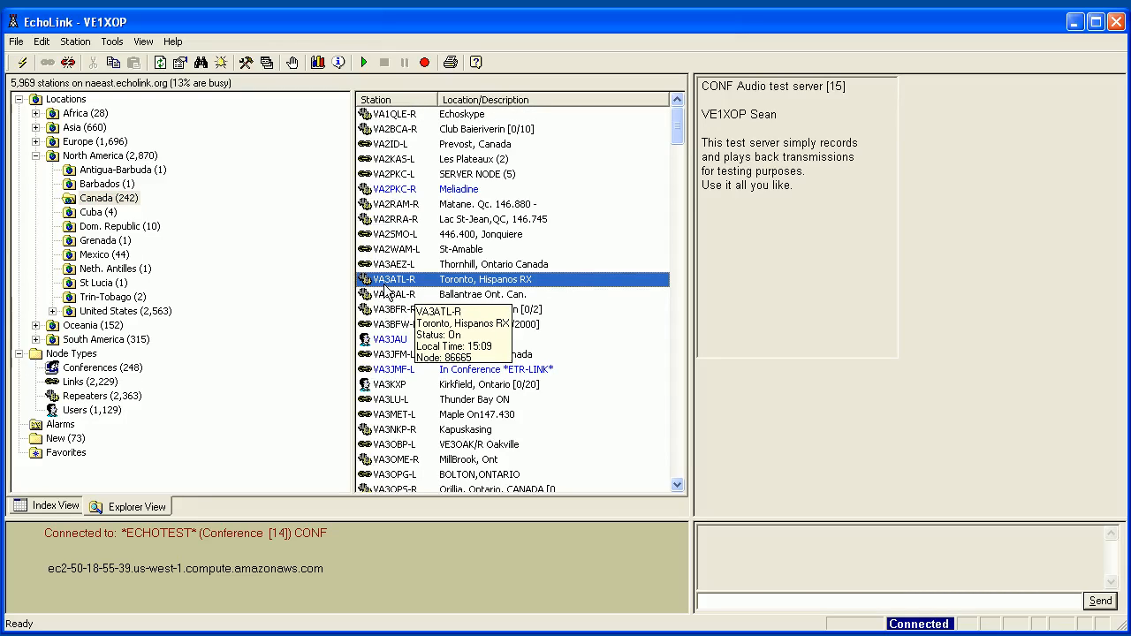
pyautogui.click(678, 168)
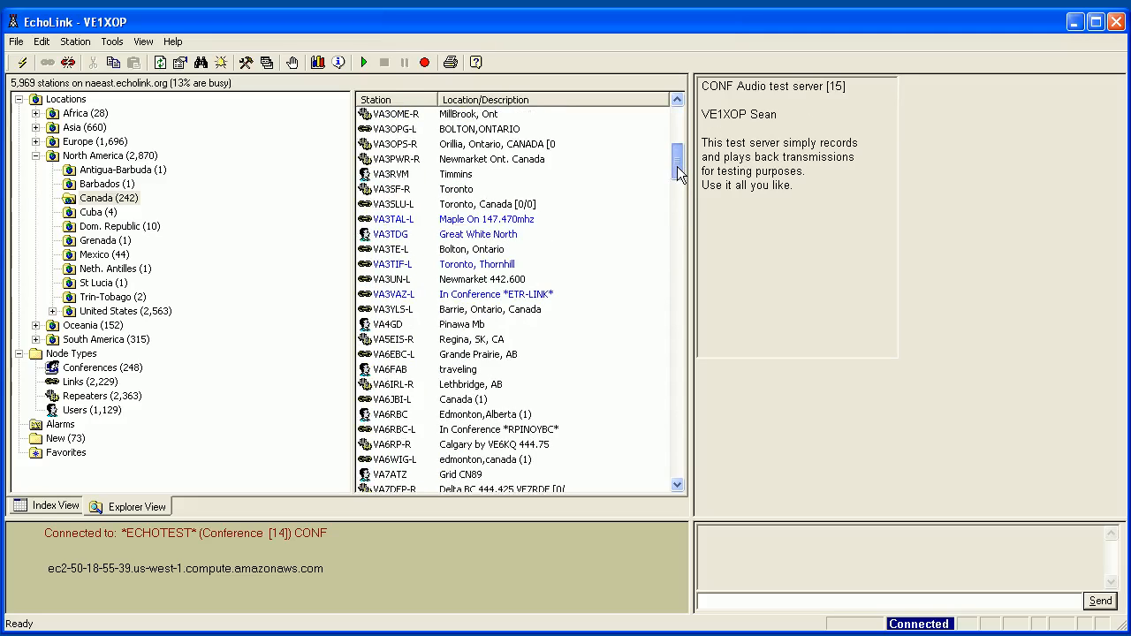
pyautogui.moveTo(677, 166); pyautogui.dragTo(678, 437)
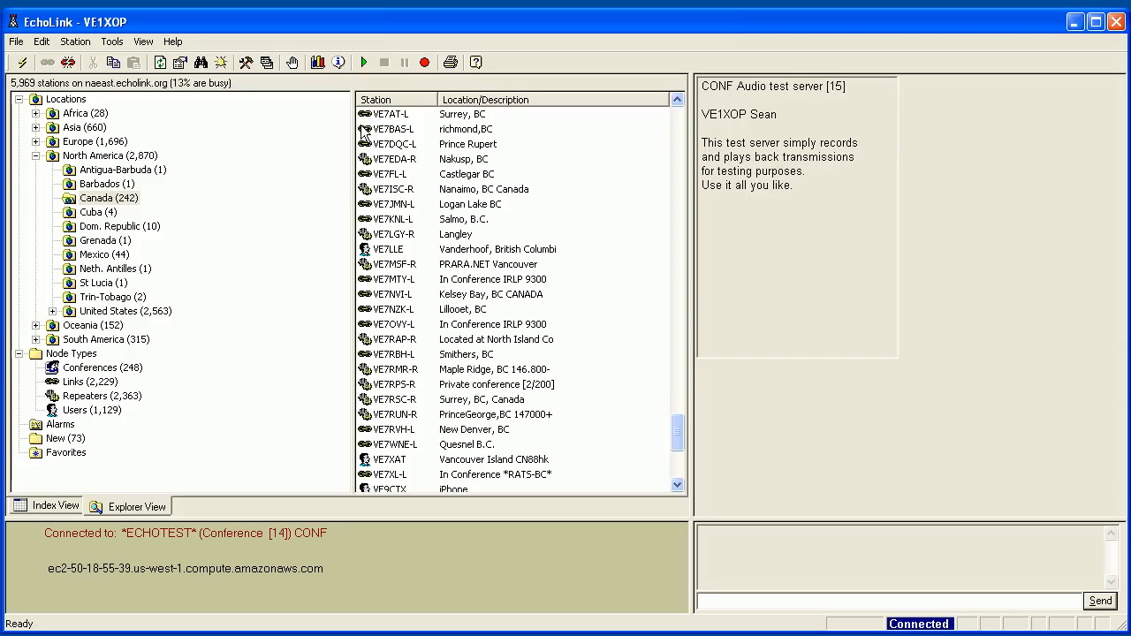
pyautogui.moveTo(379, 238)
pyautogui.moveTo(409, 402)
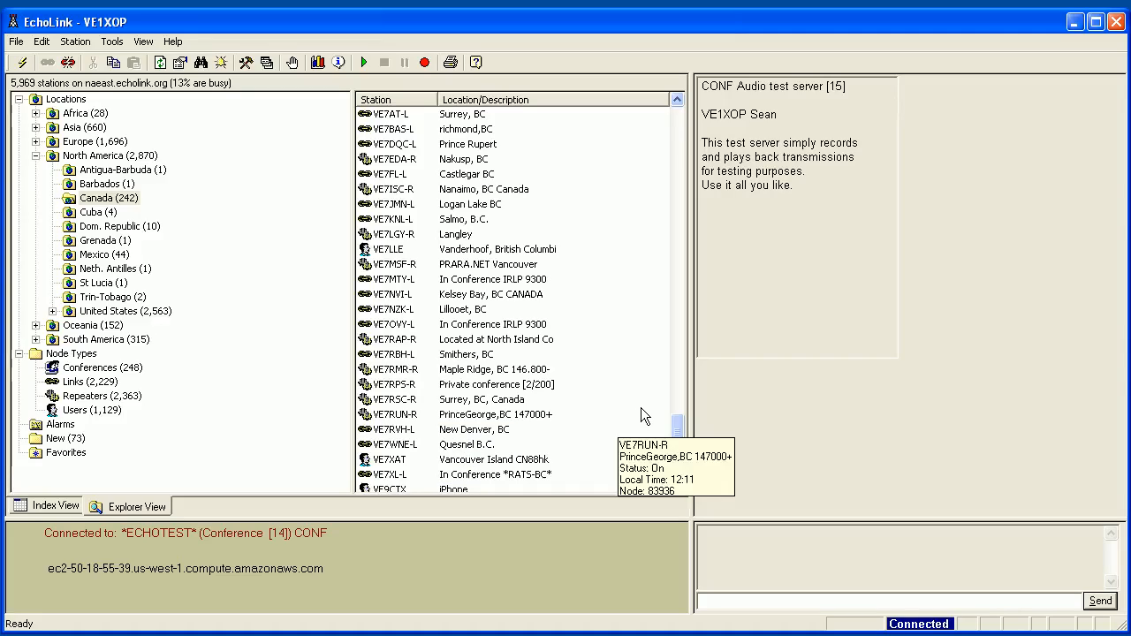
pyautogui.moveTo(682, 426); pyautogui.dragTo(689, 198)
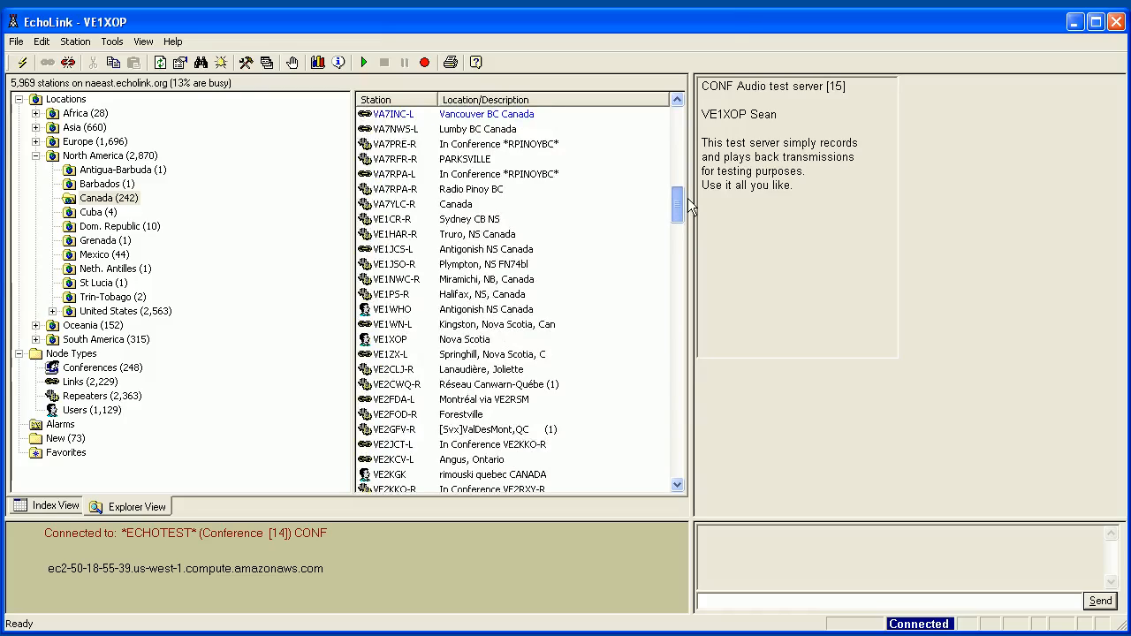
# Inspect stations VE1CR-R, VE1WHO, VE1NWC-R, VE1JCS-L and VE1HAR-R, ending back on VE1CR-R.
pyautogui.moveTo(447, 221)
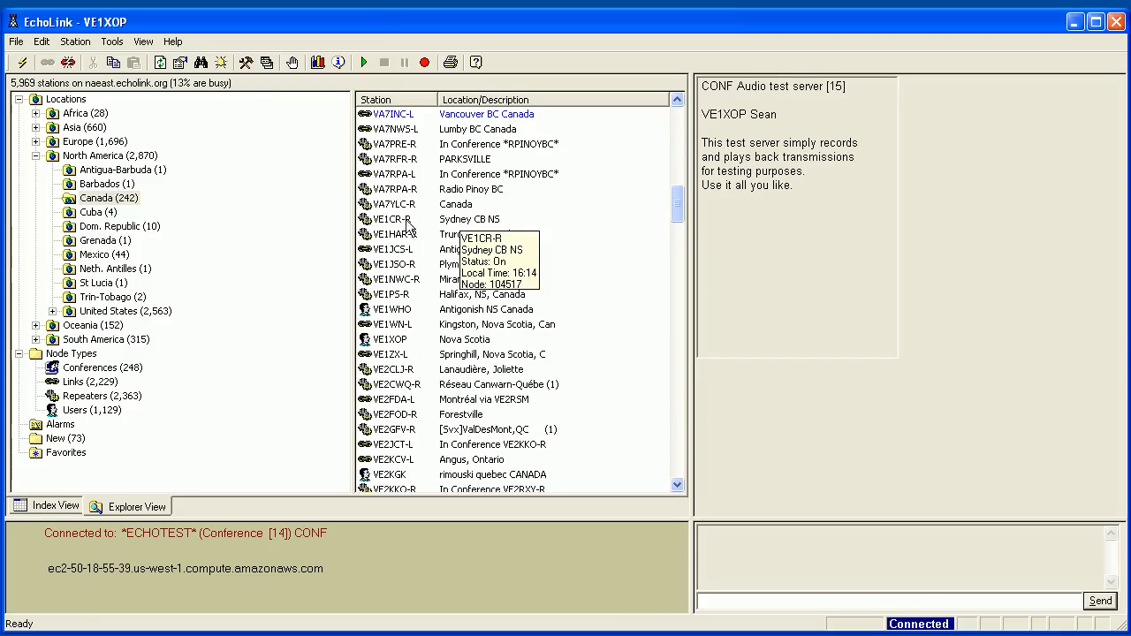
pyautogui.click(383, 222)
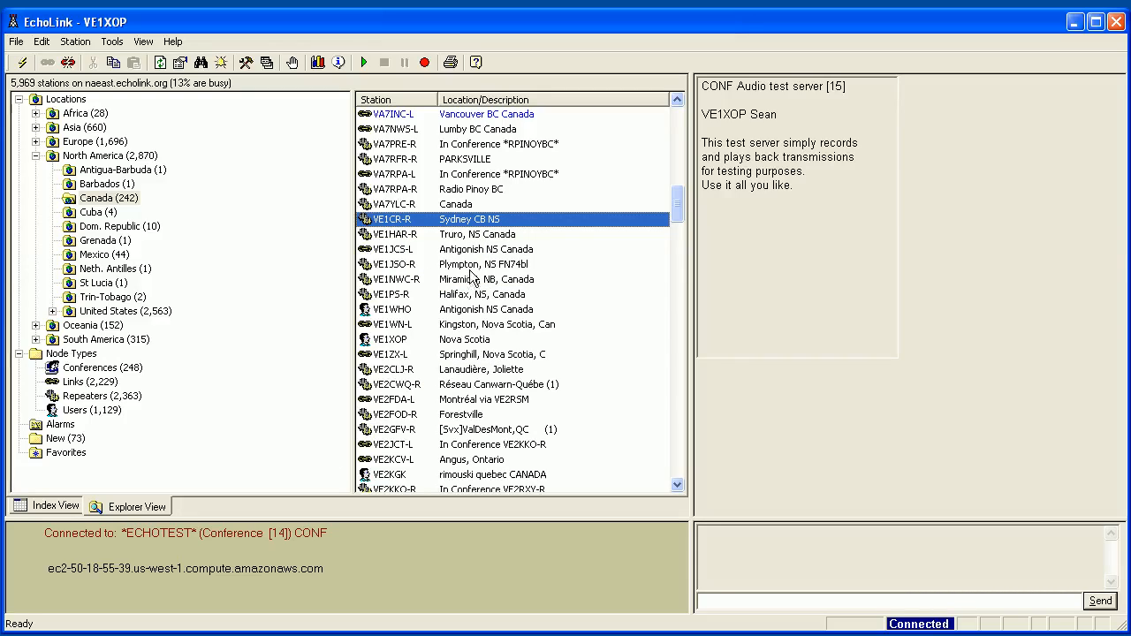
pyautogui.click(431, 313)
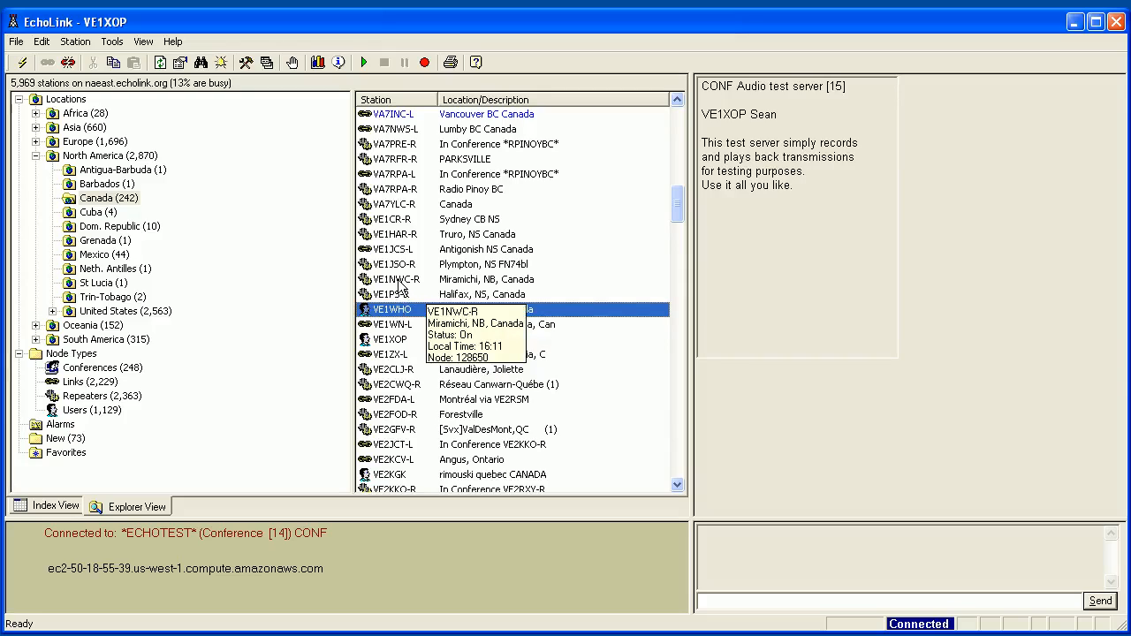
pyautogui.click(398, 282)
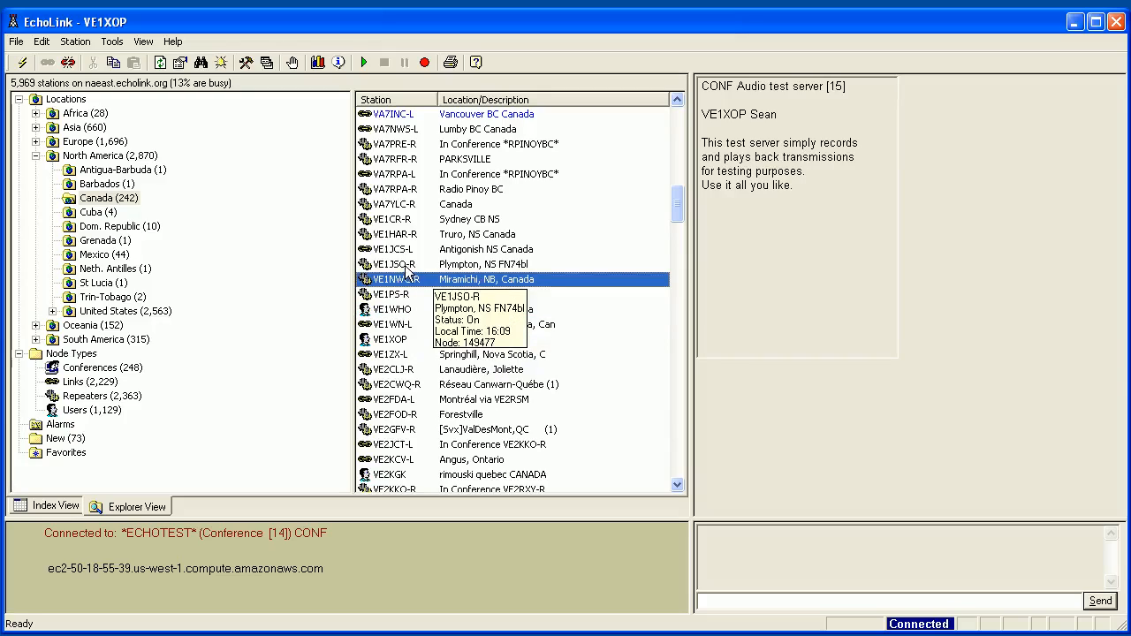
pyautogui.click(406, 252)
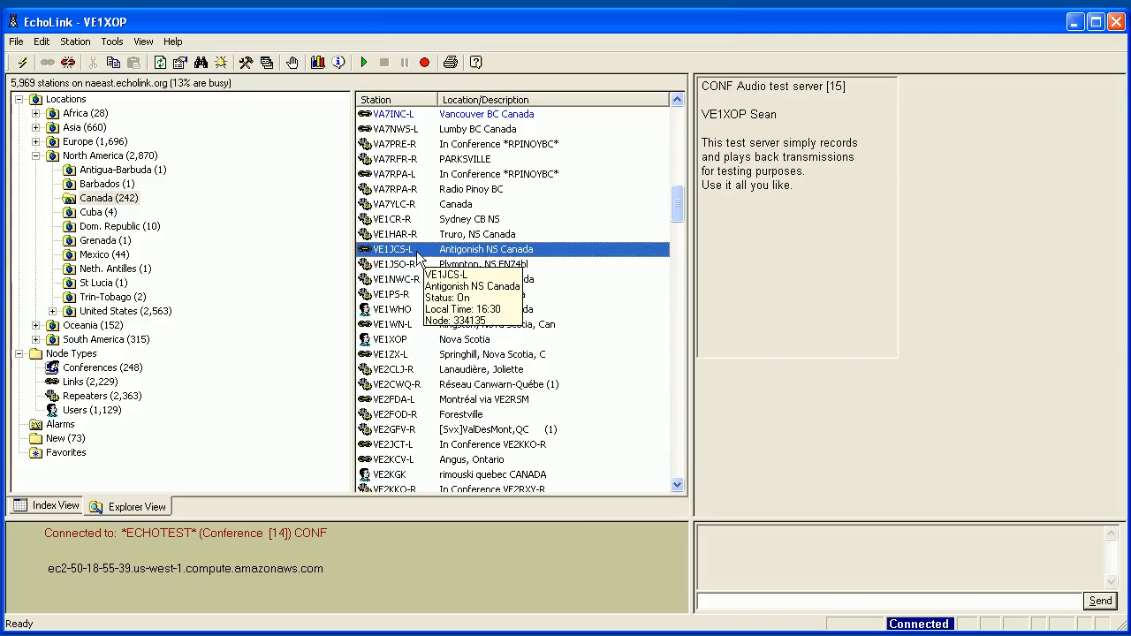
pyautogui.click(411, 234)
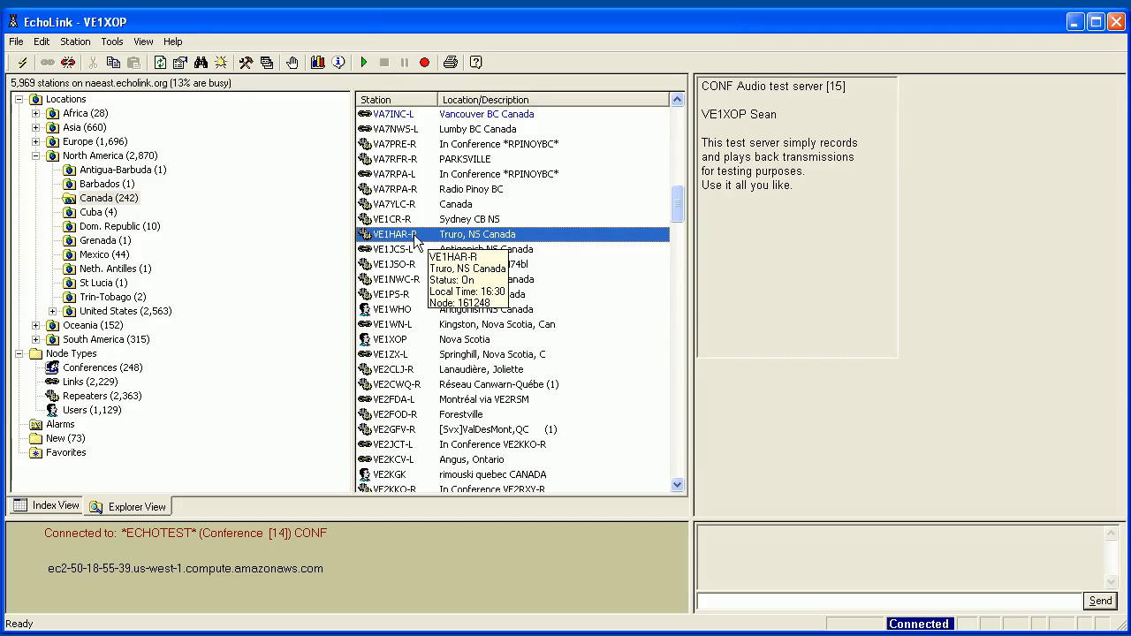
pyautogui.click(429, 221)
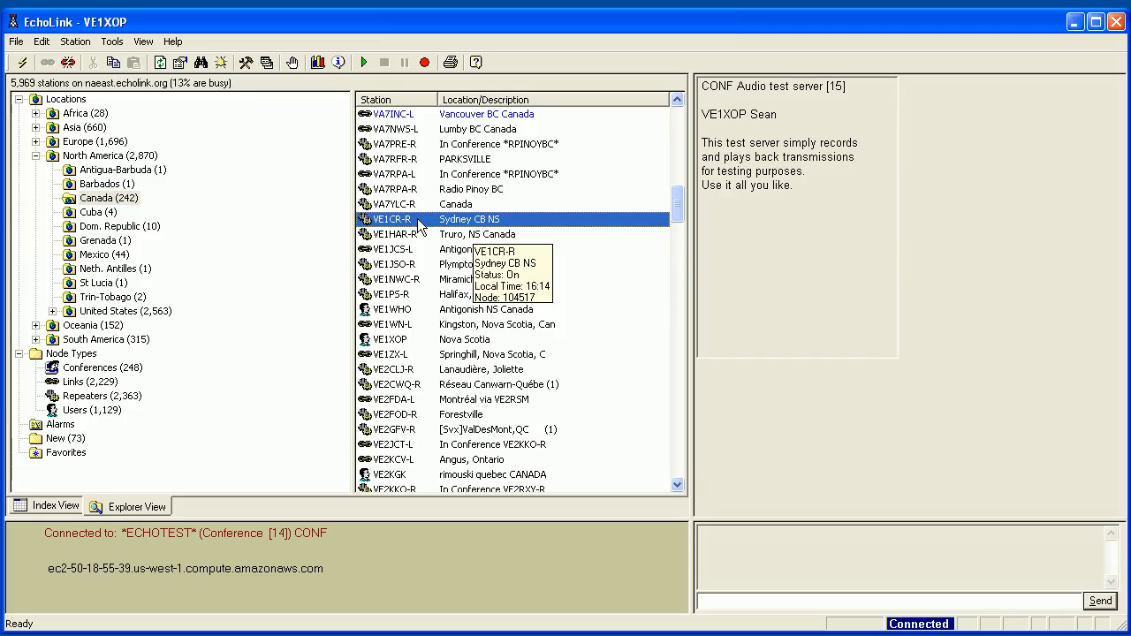
pyautogui.moveTo(407, 227)
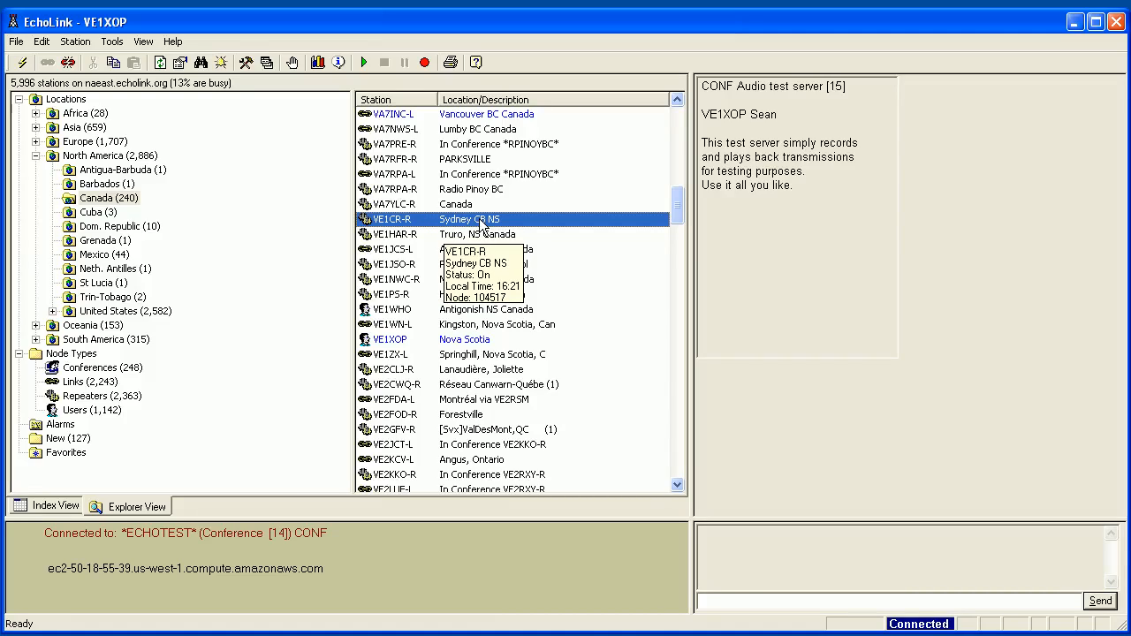
# Browse the Barbados stations, including 8P6AW-R, then the Antigua-Barbuda stations.
pyautogui.moveTo(679, 200); pyautogui.dragTo(675, 188)
pyautogui.click(106, 198)
pyautogui.click(104, 184)
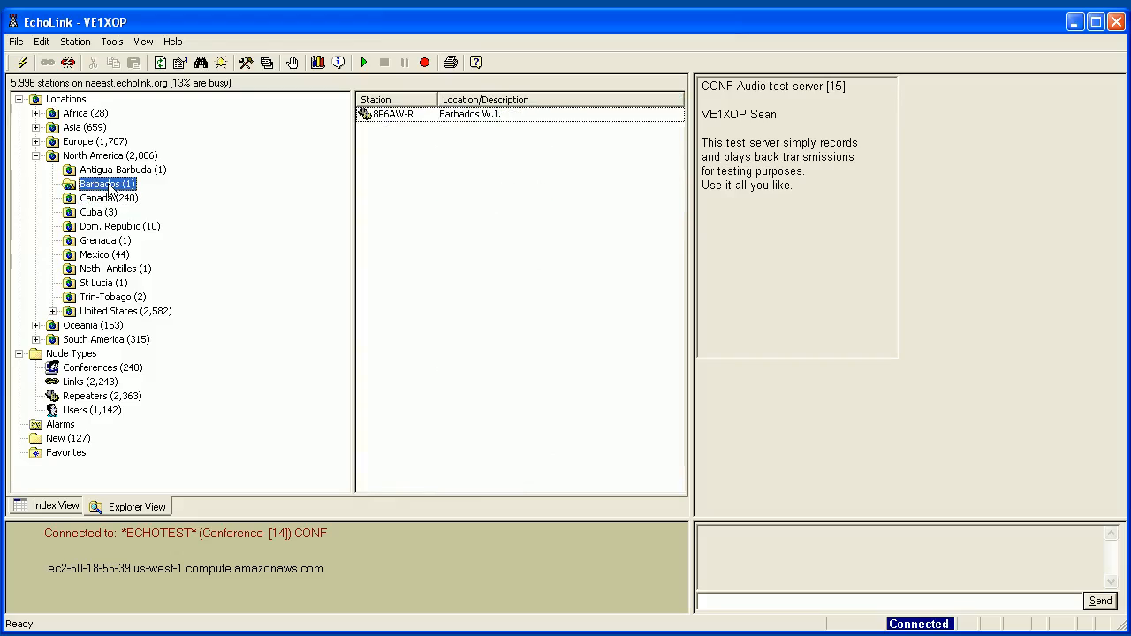
pyautogui.click(374, 113)
pyautogui.moveTo(490, 118)
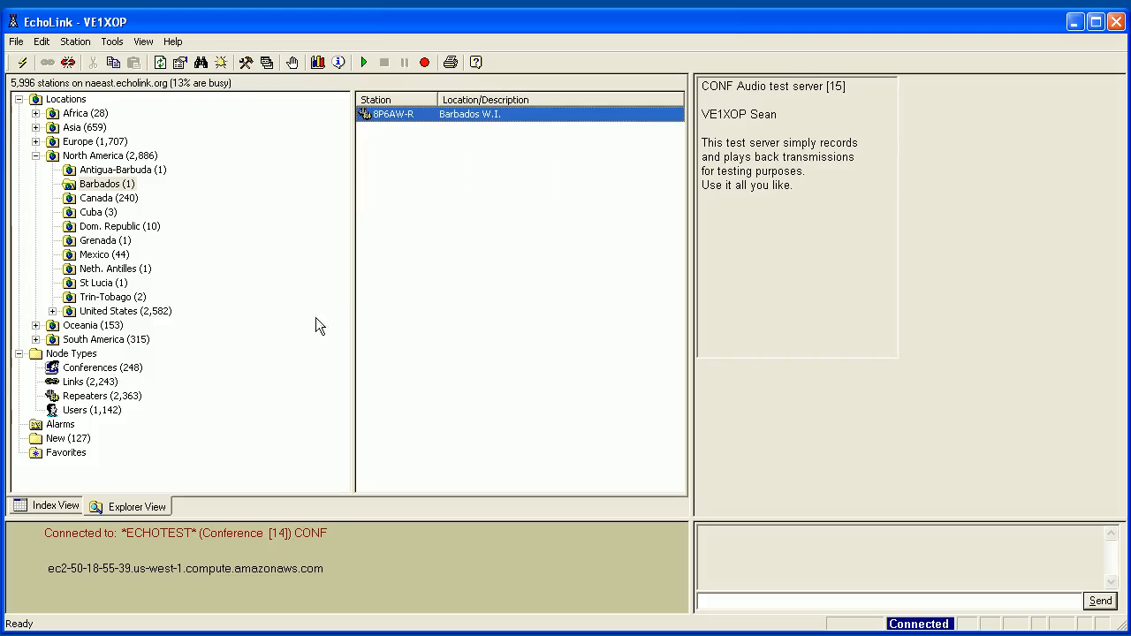
pyautogui.click(98, 172)
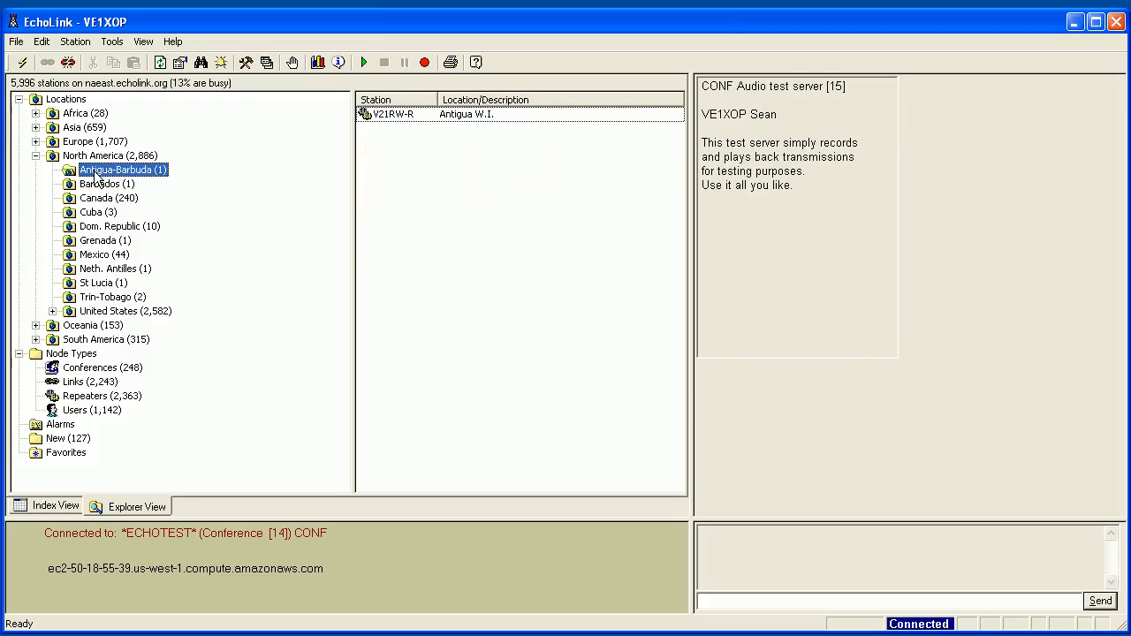
# Expand Europe and list the United Kingdom stations, scrolling through them.
pyautogui.click(35, 156)
pyautogui.click(36, 141)
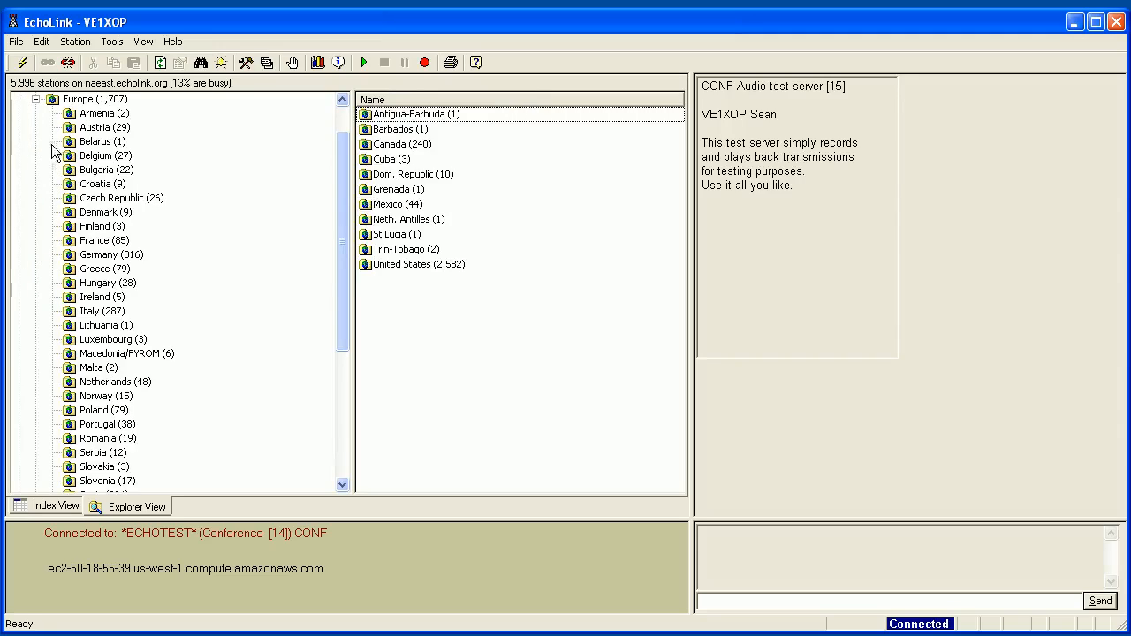
pyautogui.moveTo(345, 298); pyautogui.dragTo(323, 358)
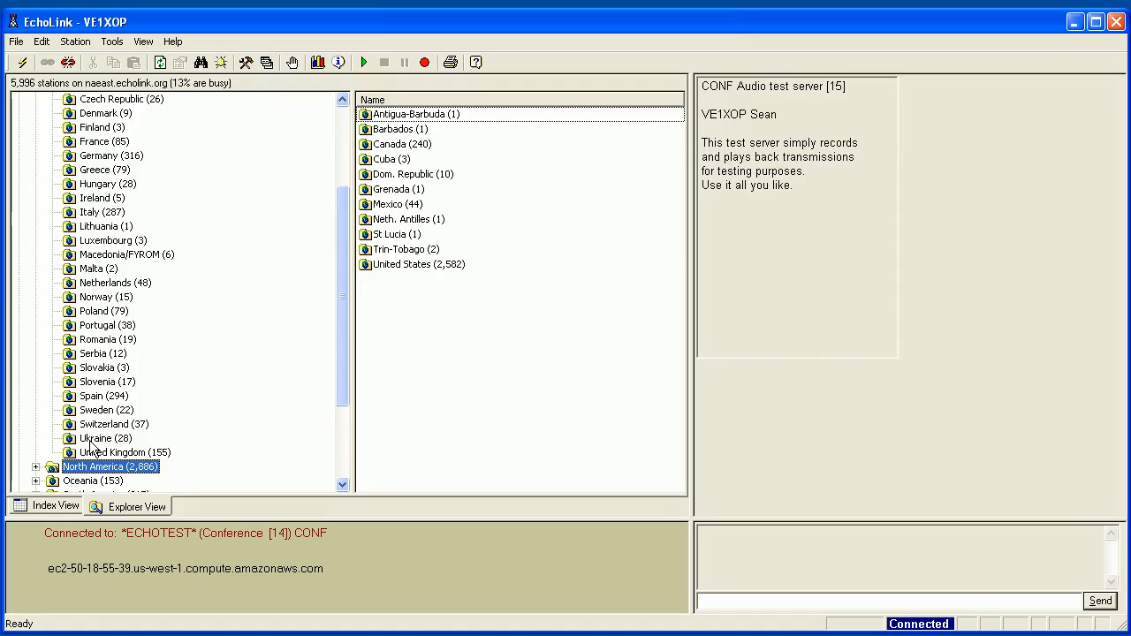
pyautogui.click(92, 453)
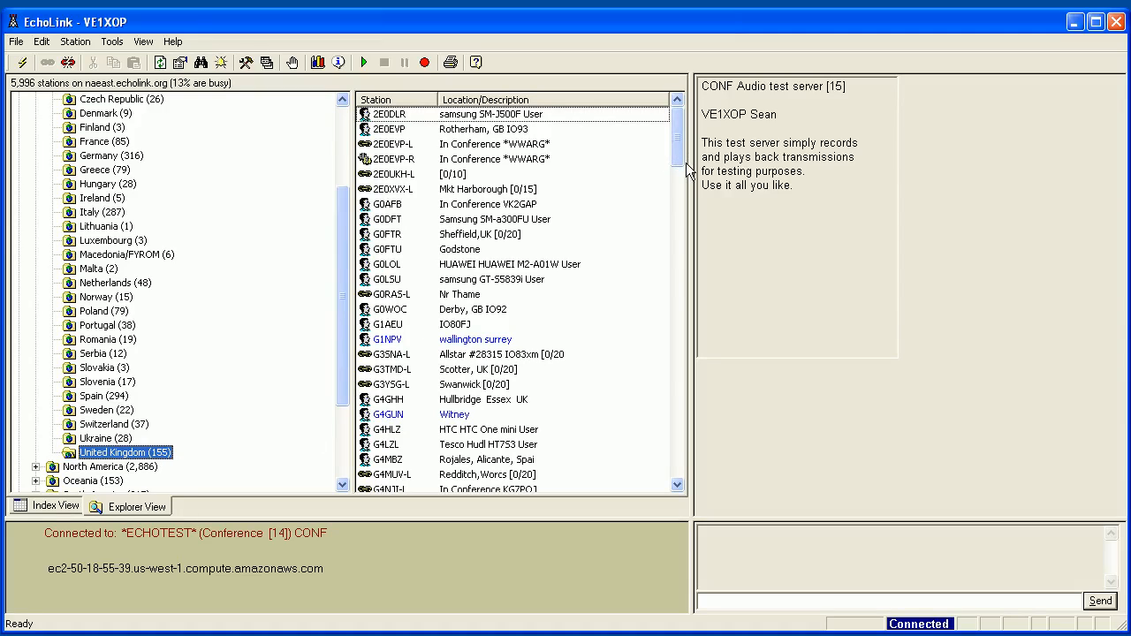
pyautogui.moveTo(676, 144); pyautogui.dragTo(671, 186)
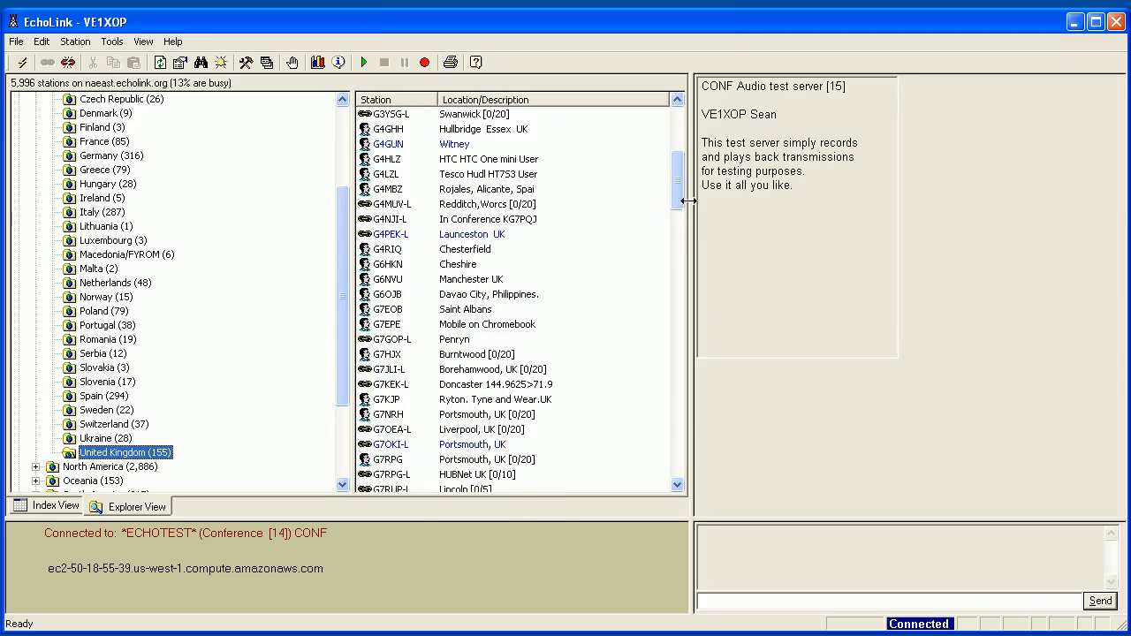
pyautogui.moveTo(677, 192); pyautogui.dragTo(650, 285)
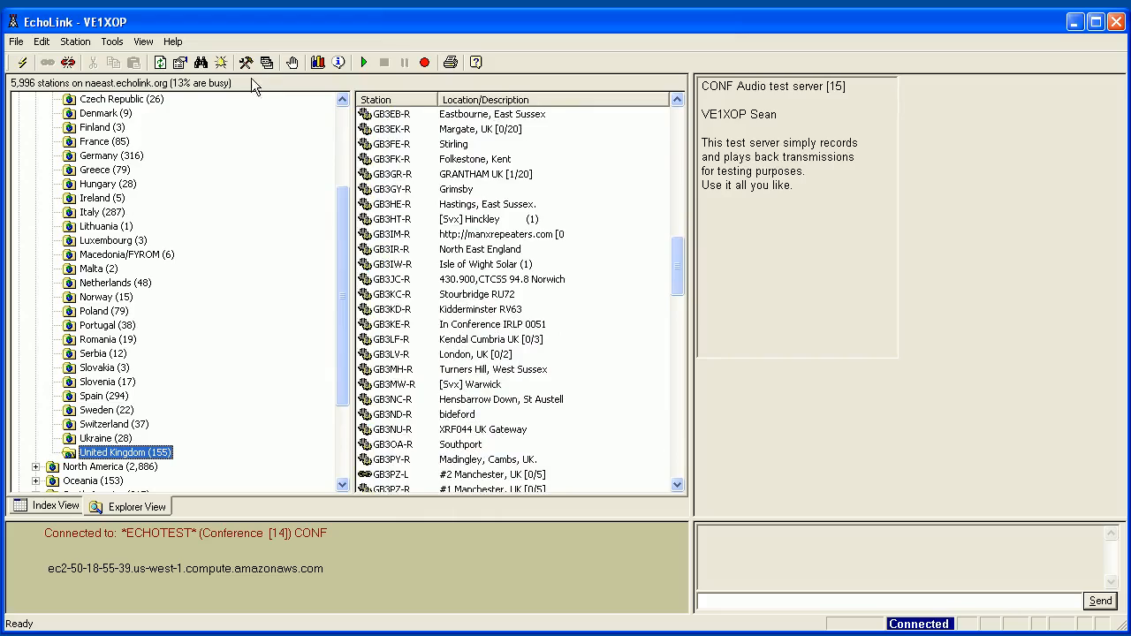
# Search the station list for 'London' and locate the first match.
pyautogui.click(201, 62)
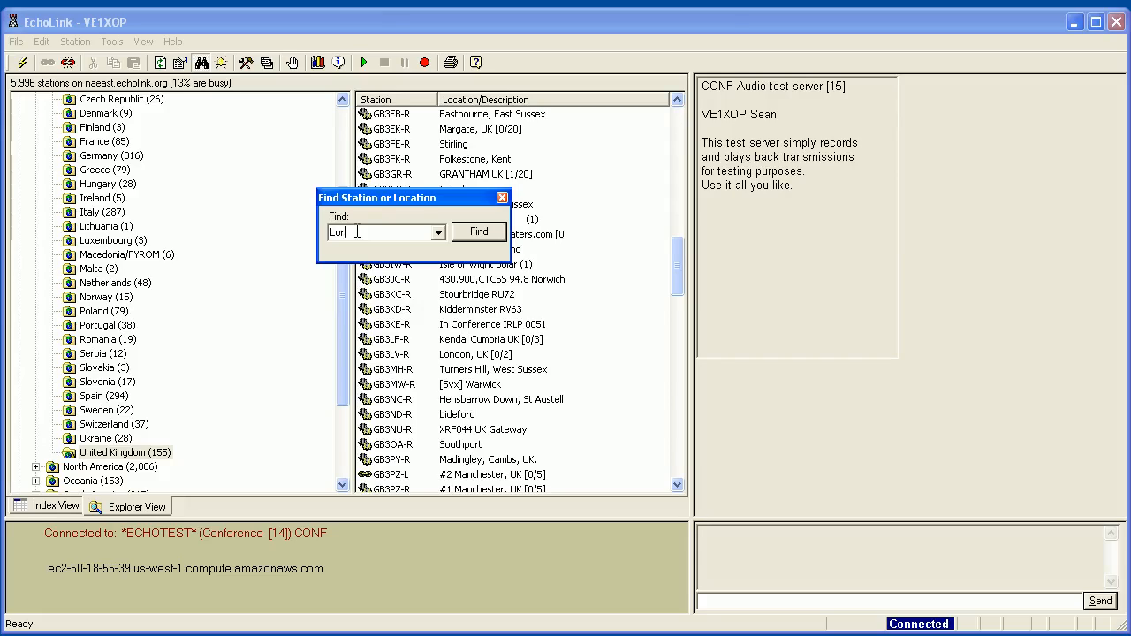
pyautogui.click(479, 231)
pyautogui.moveTo(391, 364)
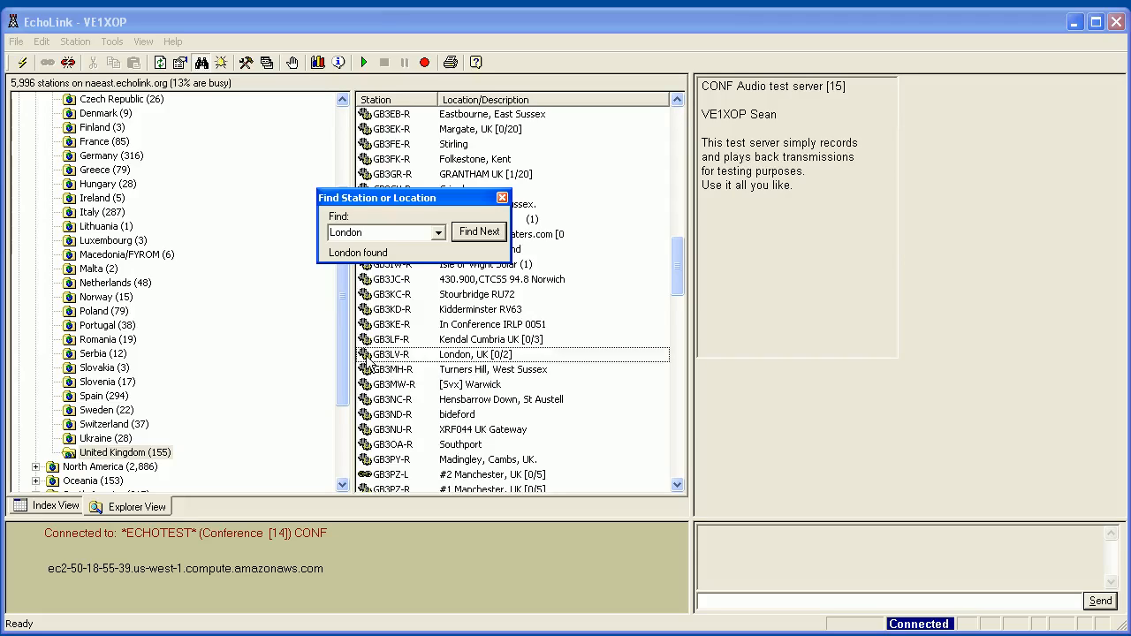
# Step through the London matches until reaching the Ally Pally, London station.
pyautogui.click(476, 236)
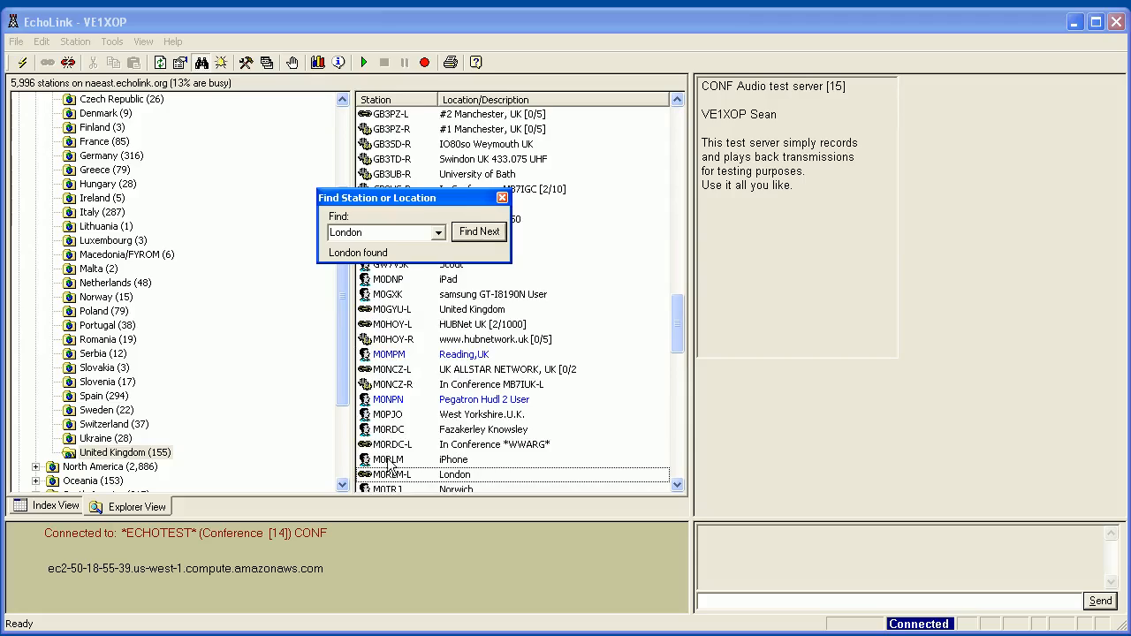
pyautogui.moveTo(383, 477)
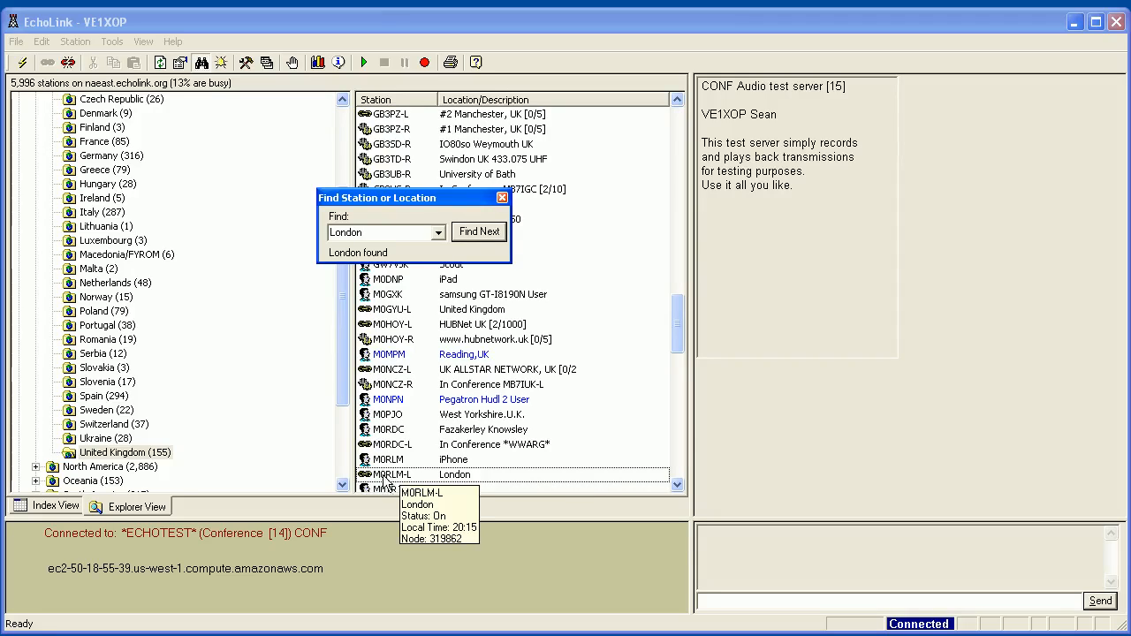
pyautogui.click(474, 234)
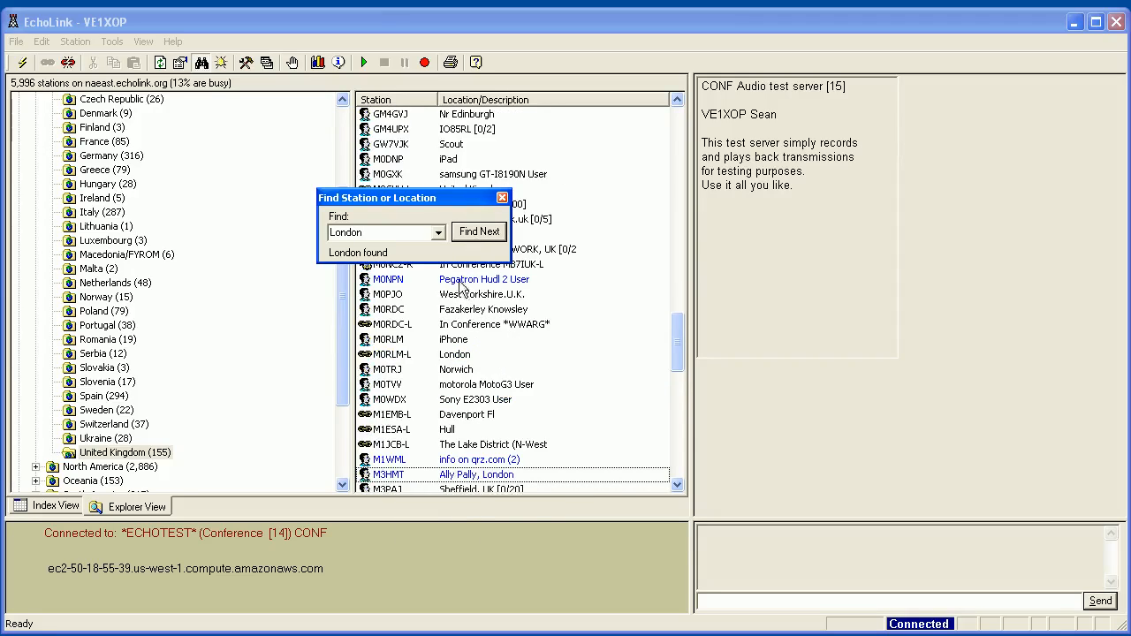
pyautogui.moveTo(389, 482)
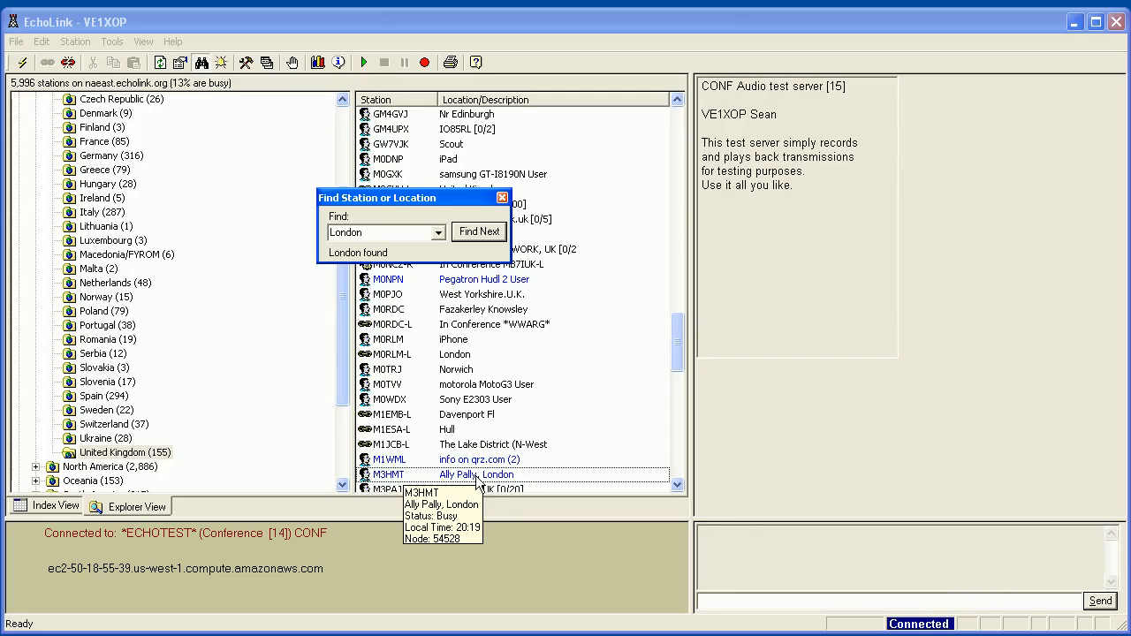
pyautogui.click(488, 237)
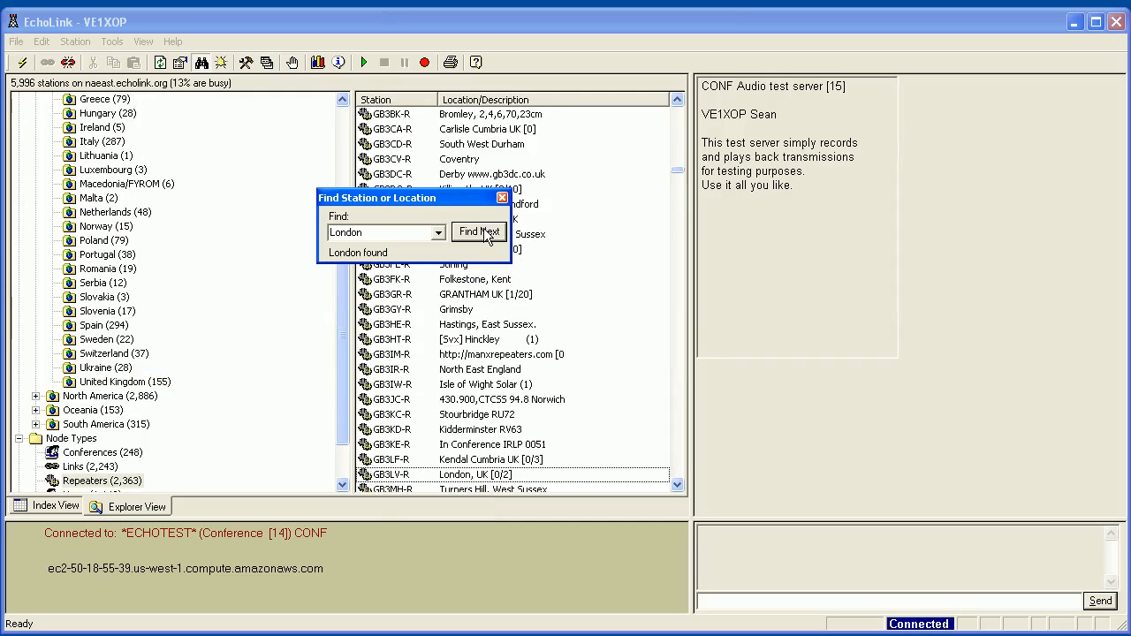
pyautogui.click(484, 239)
pyautogui.click(484, 240)
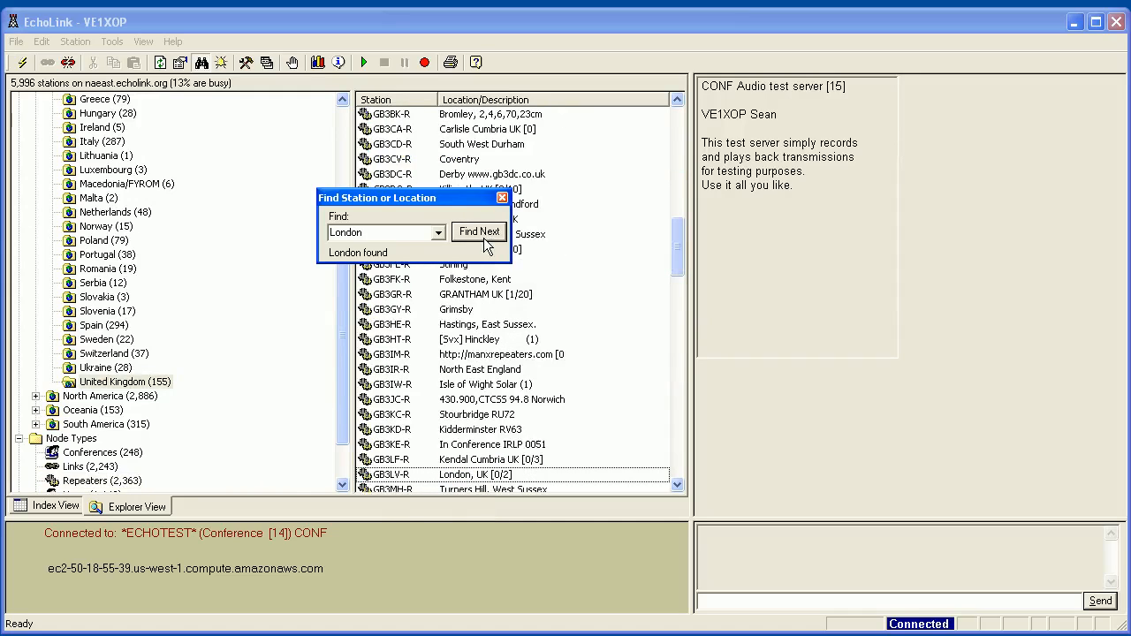
pyautogui.click(484, 239)
pyautogui.click(484, 240)
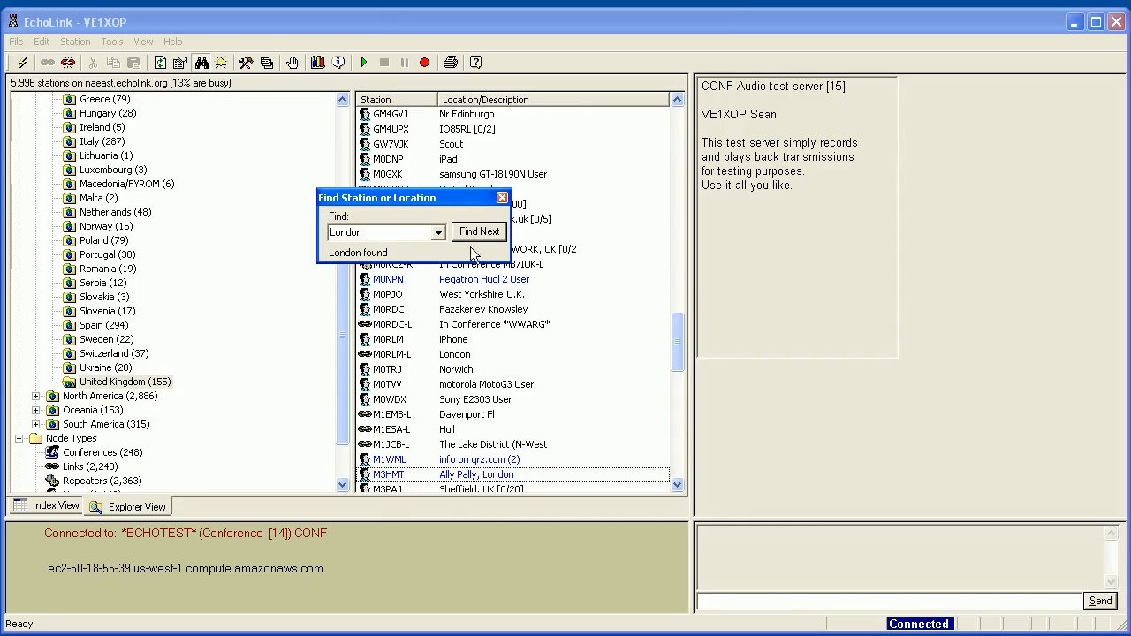
pyautogui.click(501, 198)
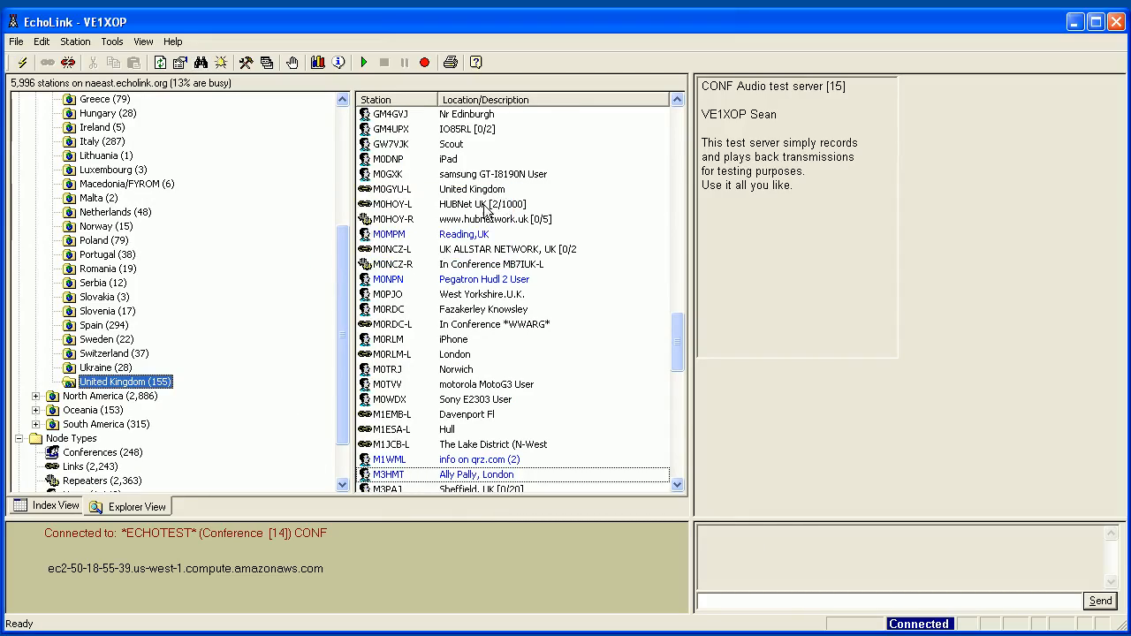
pyautogui.click(389, 477)
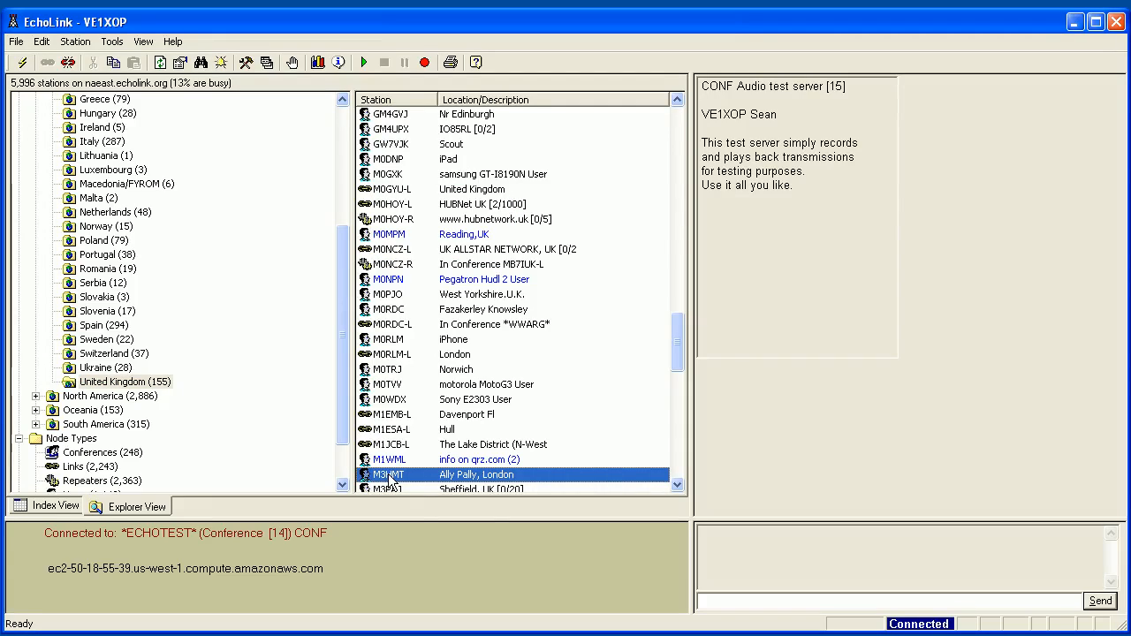
pyautogui.moveTo(394, 477)
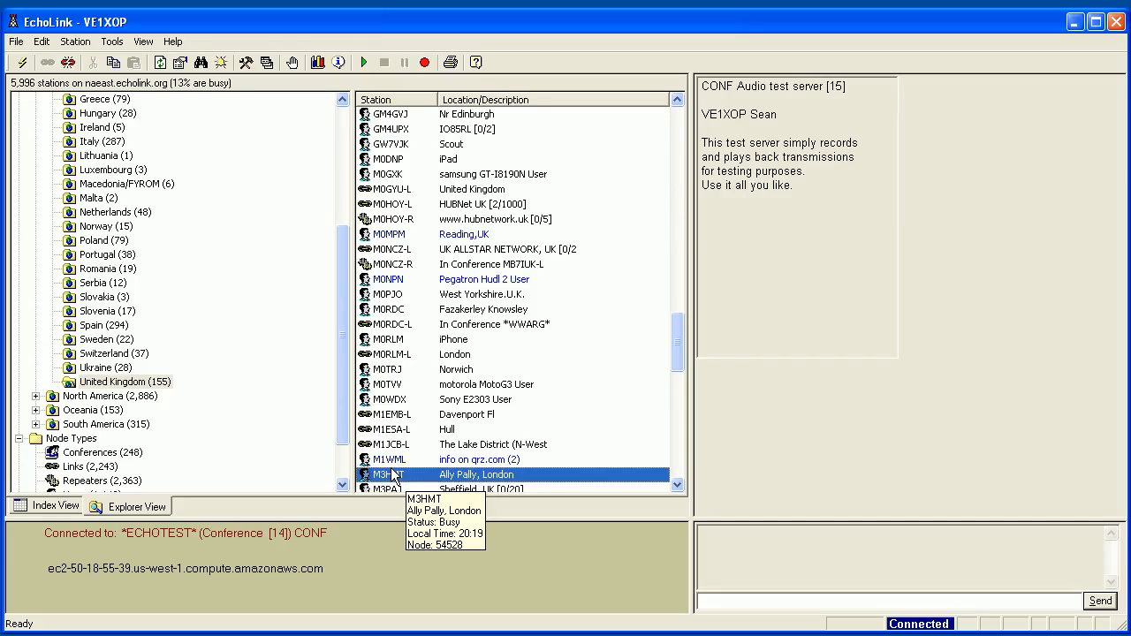
pyautogui.doubleClick(391, 475)
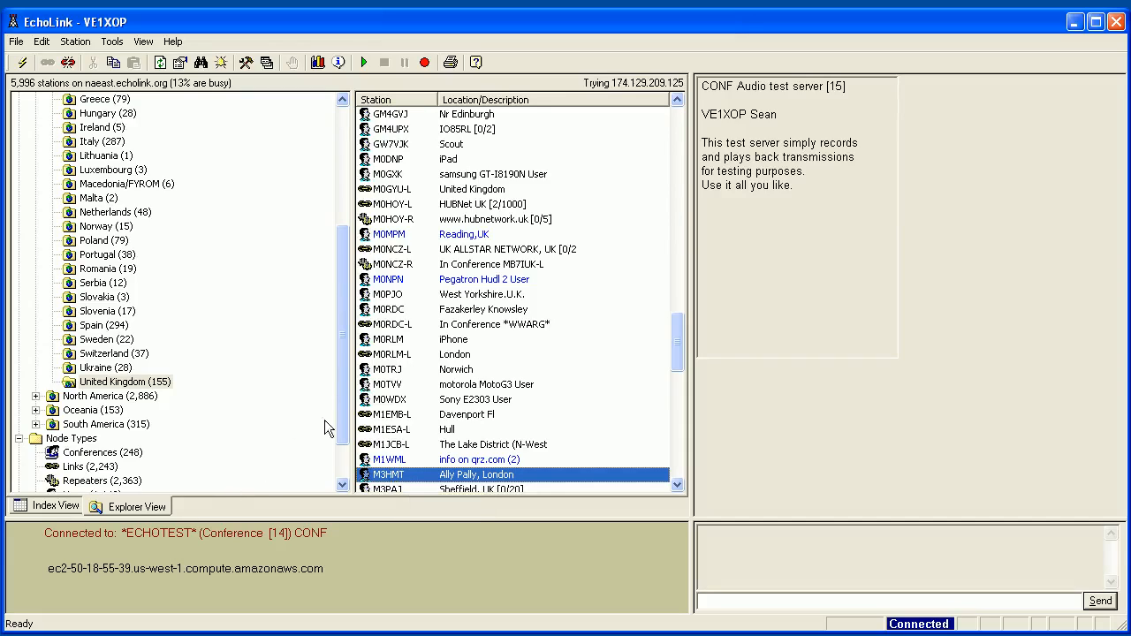
pyautogui.moveTo(344, 405); pyautogui.dragTo(341, 297)
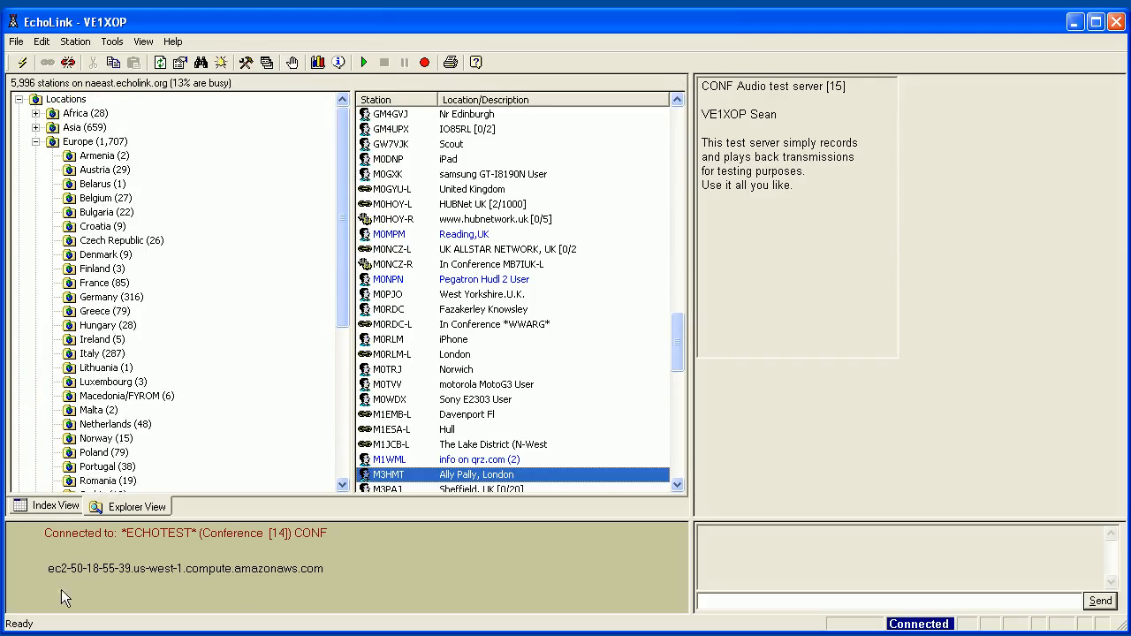
# Select station M0TRJ in Norwich and type 'hello how are you?' into the chat box.
pyautogui.click(736, 603)
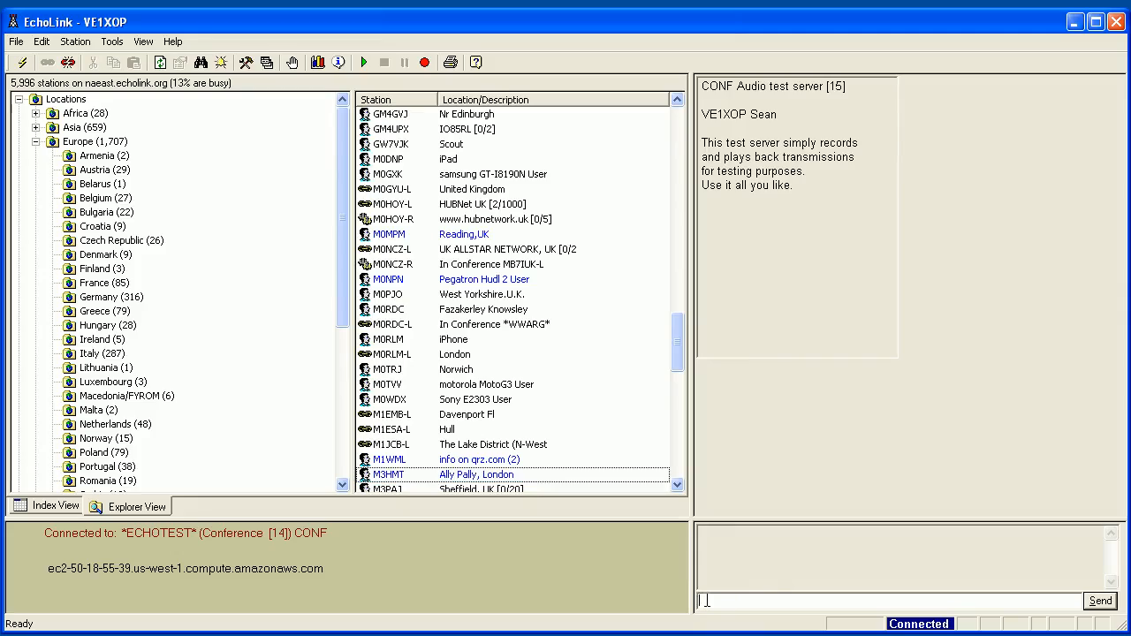
pyautogui.click(379, 371)
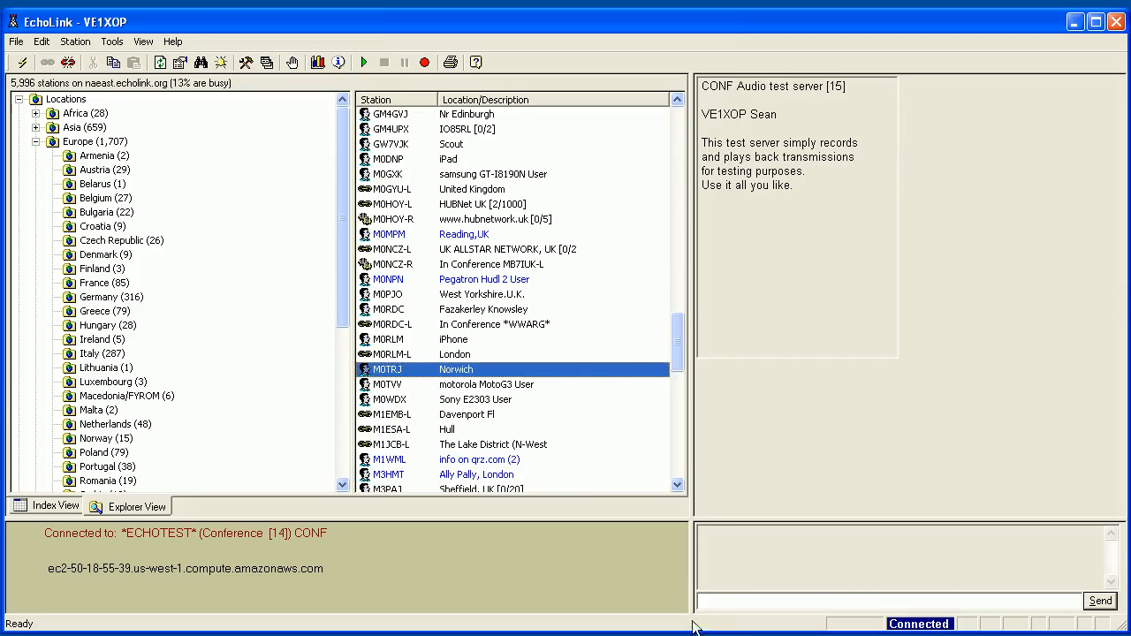
pyautogui.click(718, 606)
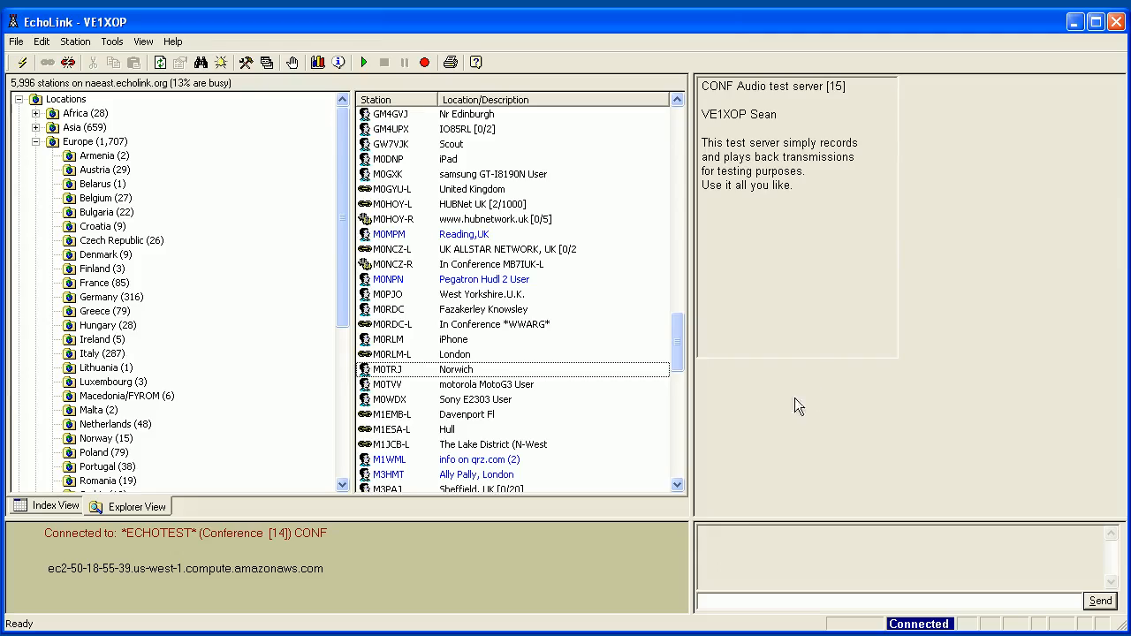
pyautogui.write('ello how are you?')
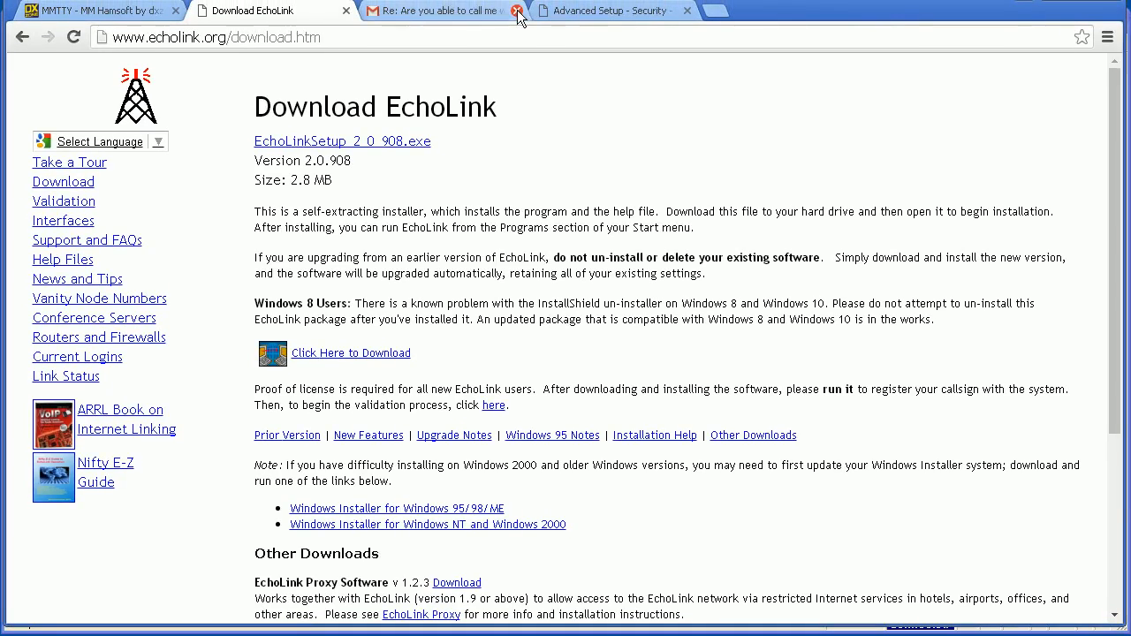
# Close the Gmail and Advanced Setup tabs and bring up the EchoLink tour page.
pyautogui.click(517, 12)
pyautogui.click(518, 12)
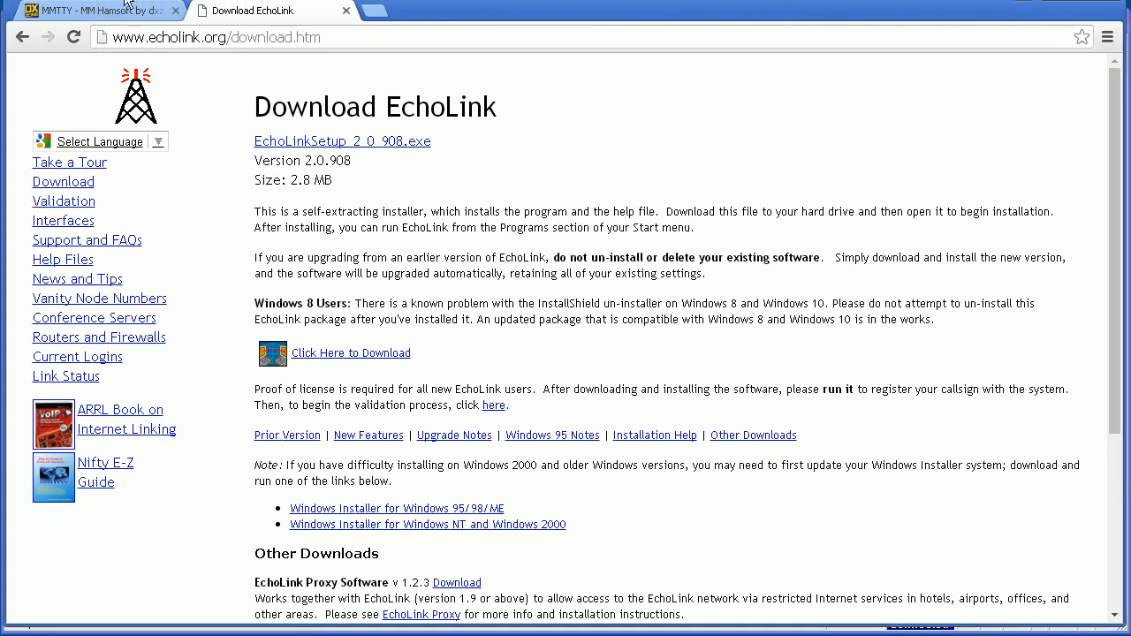
pyautogui.click(49, 170)
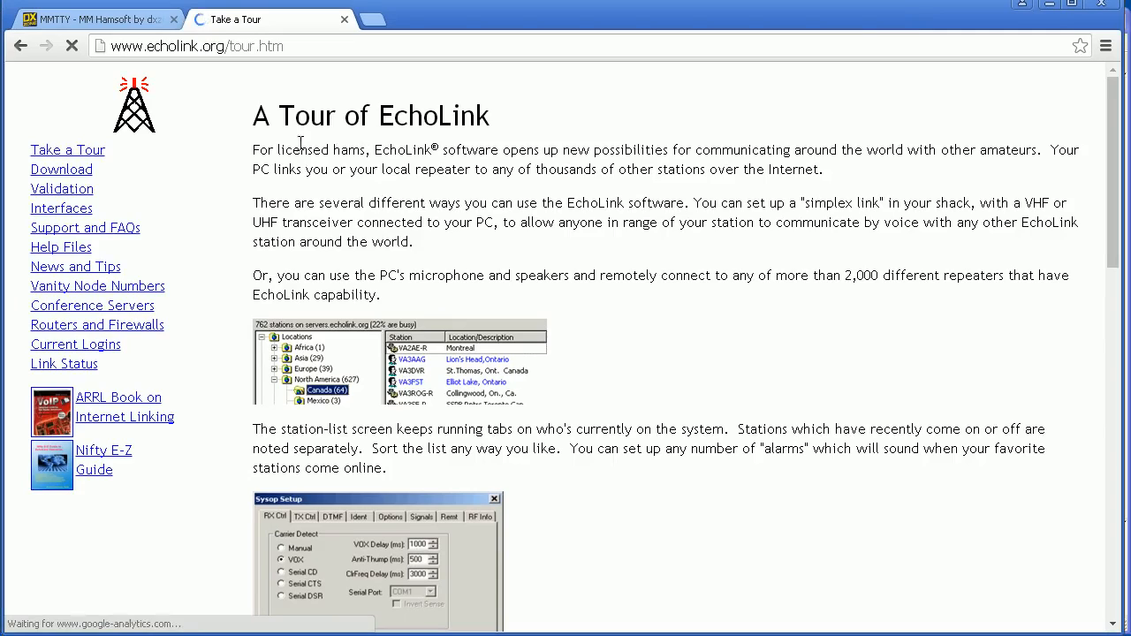
# Read through the tour, then view the Interfaces page listing RIGblaster and SignaLink USB.
pyautogui.moveTo(1114, 131); pyautogui.dragTo(39, 148)
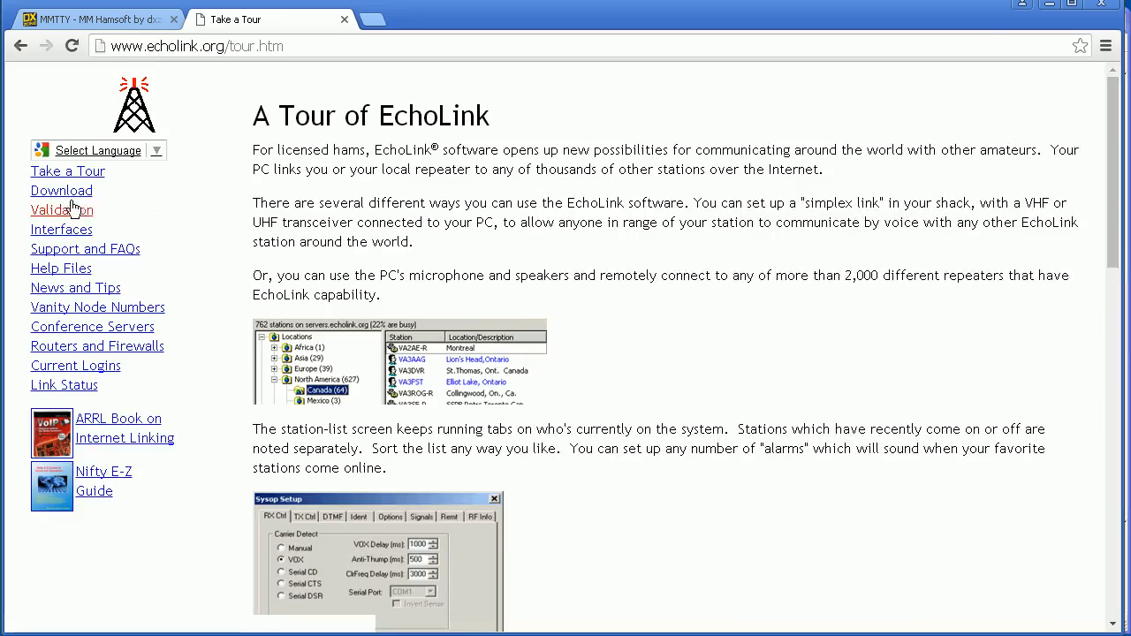
pyautogui.click(61, 229)
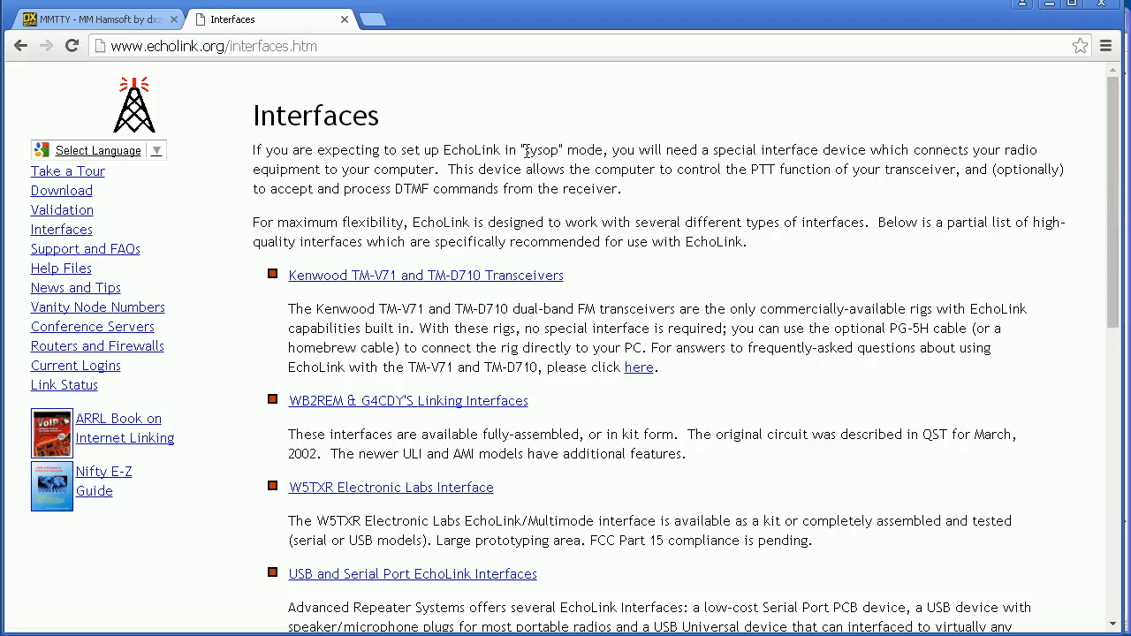
pyautogui.moveTo(1112, 267); pyautogui.dragTo(1121, 218)
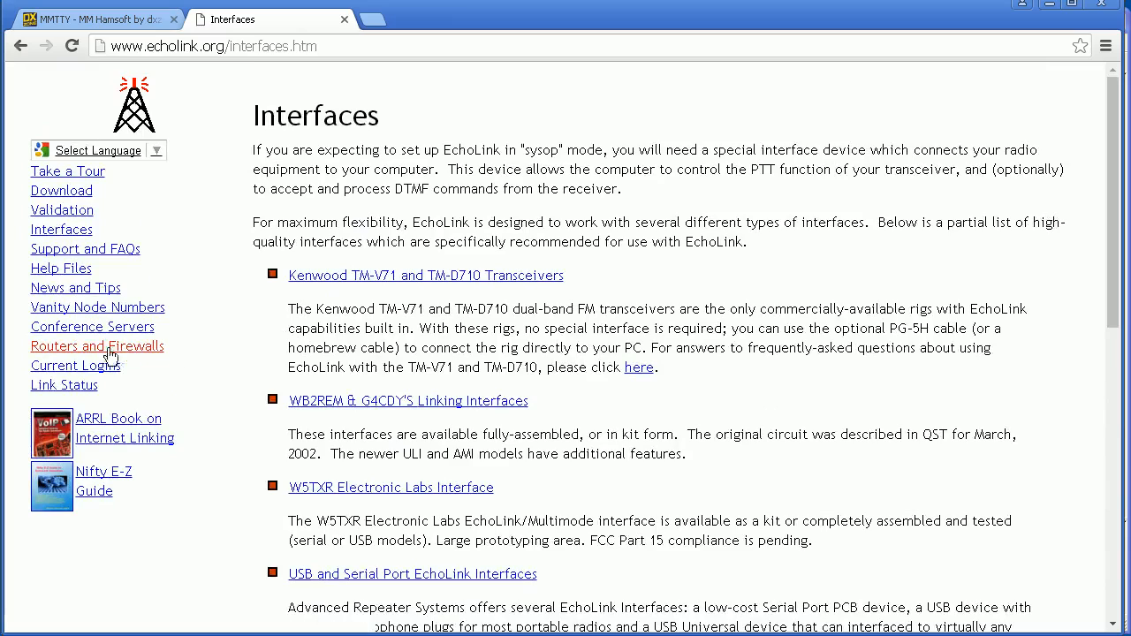
# Read through the Routers and Firewalls page, then go to the Support and FAQs page.
pyautogui.click(73, 353)
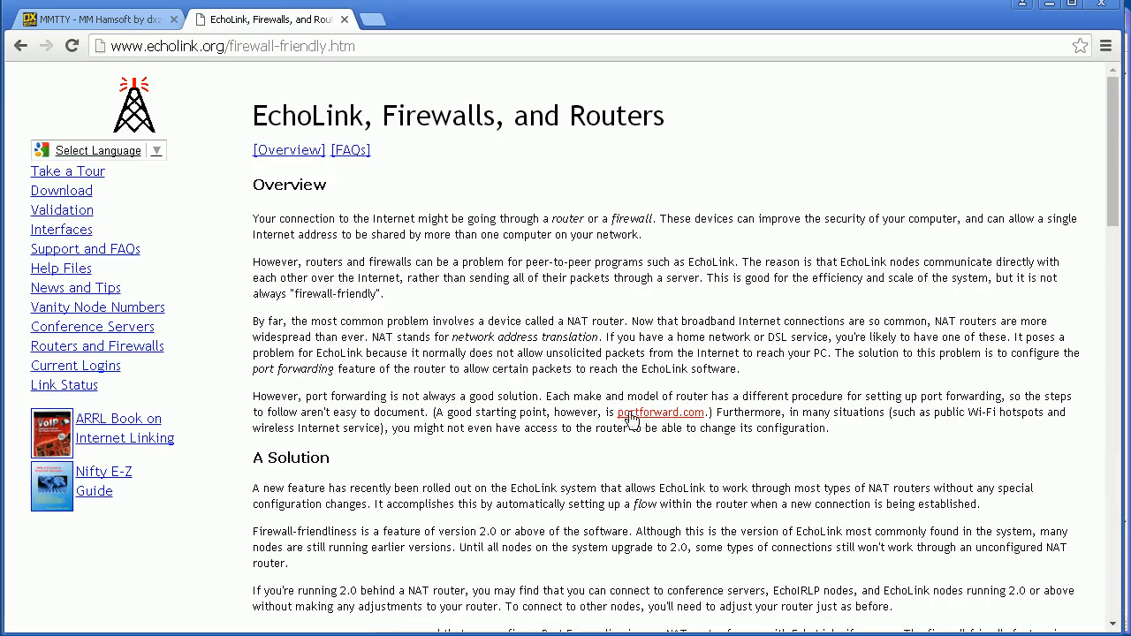
pyautogui.moveTo(1099, 197); pyautogui.dragTo(1054, 543)
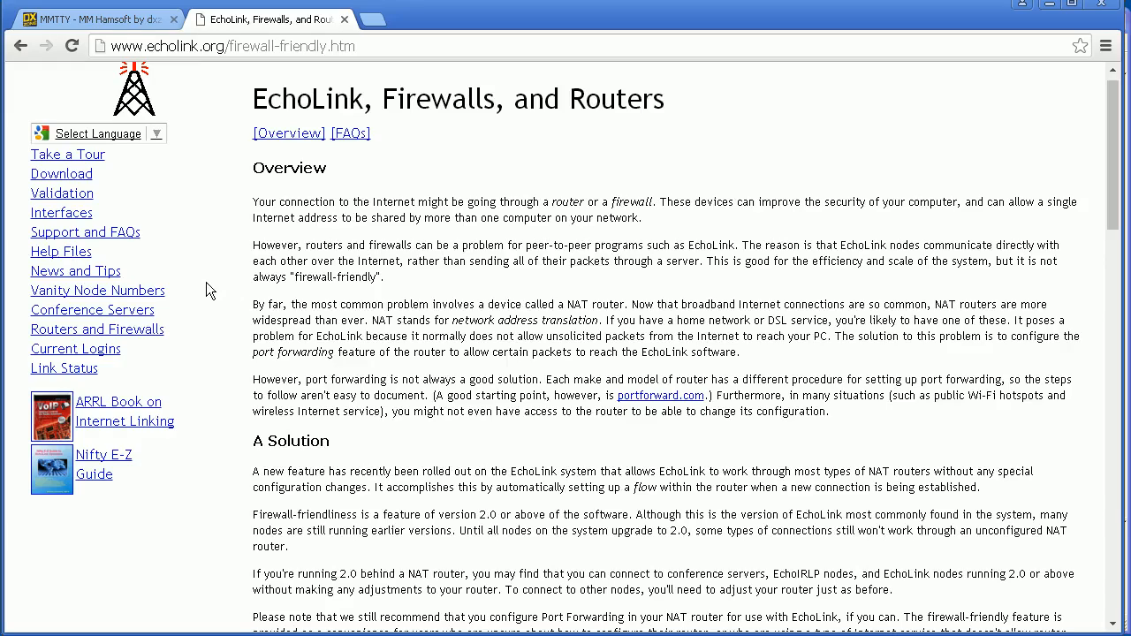
pyautogui.click(80, 233)
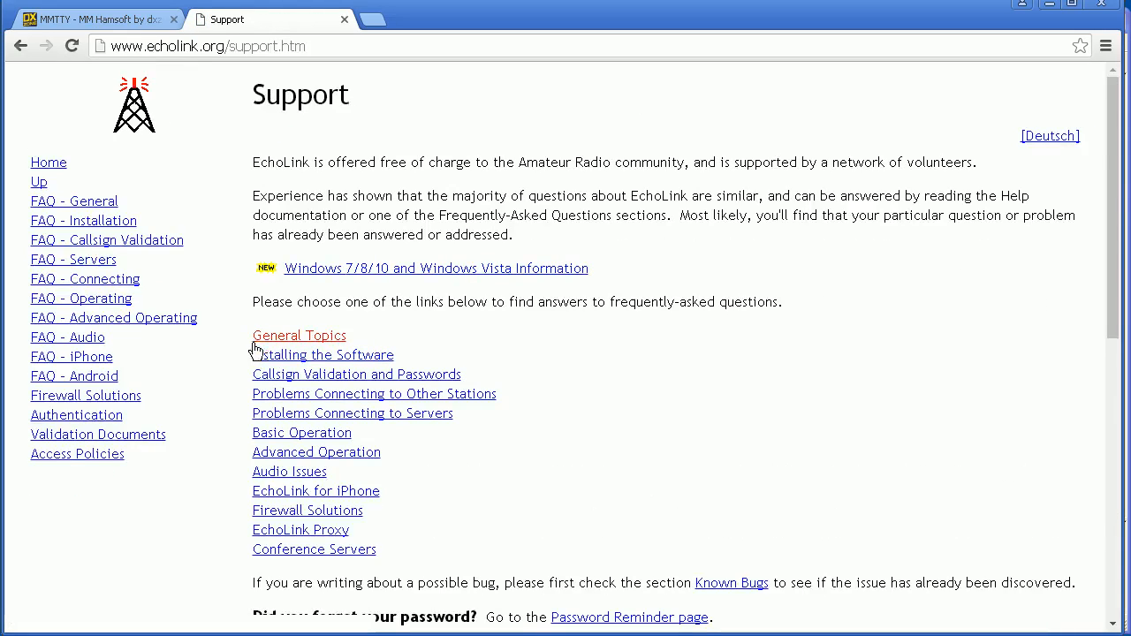
pyautogui.moveTo(1106, 210)
pyautogui.mouseDown()
pyautogui.moveTo(1115, 282)
pyautogui.moveTo(1075, 487)
pyautogui.moveTo(1111, 198)
pyautogui.moveTo(1082, 558)
pyautogui.moveTo(1093, 493)
pyautogui.moveTo(1106, 488)
pyautogui.moveTo(1124, 203)
pyautogui.mouseUp()
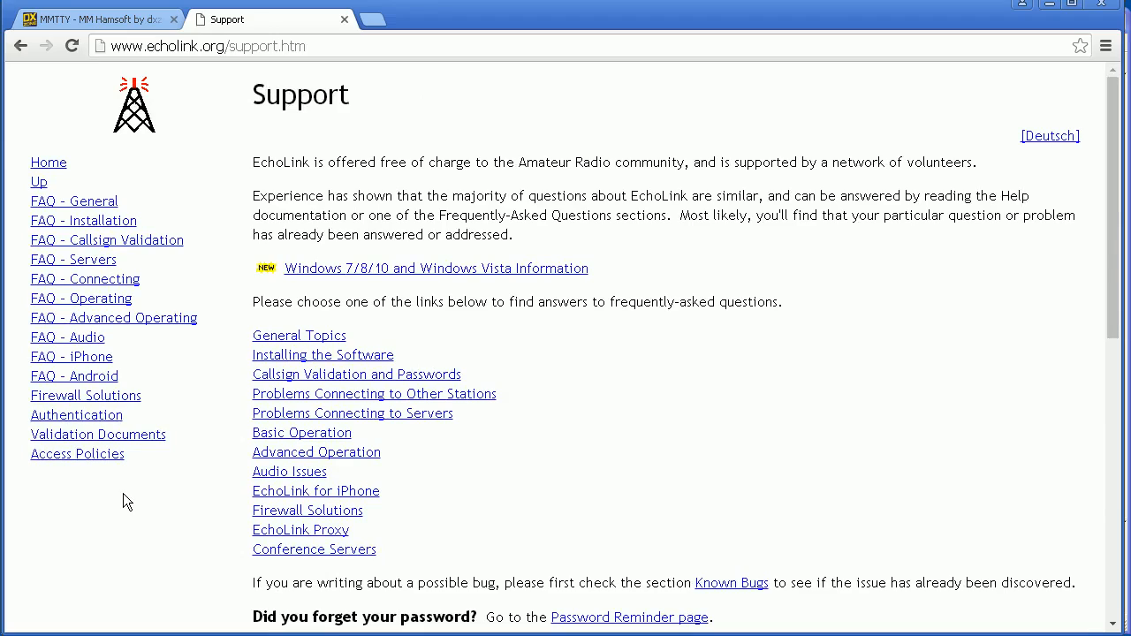
# On the Authentication page, scroll down to Acceptable Callsigns and back to the top.
pyautogui.click(81, 416)
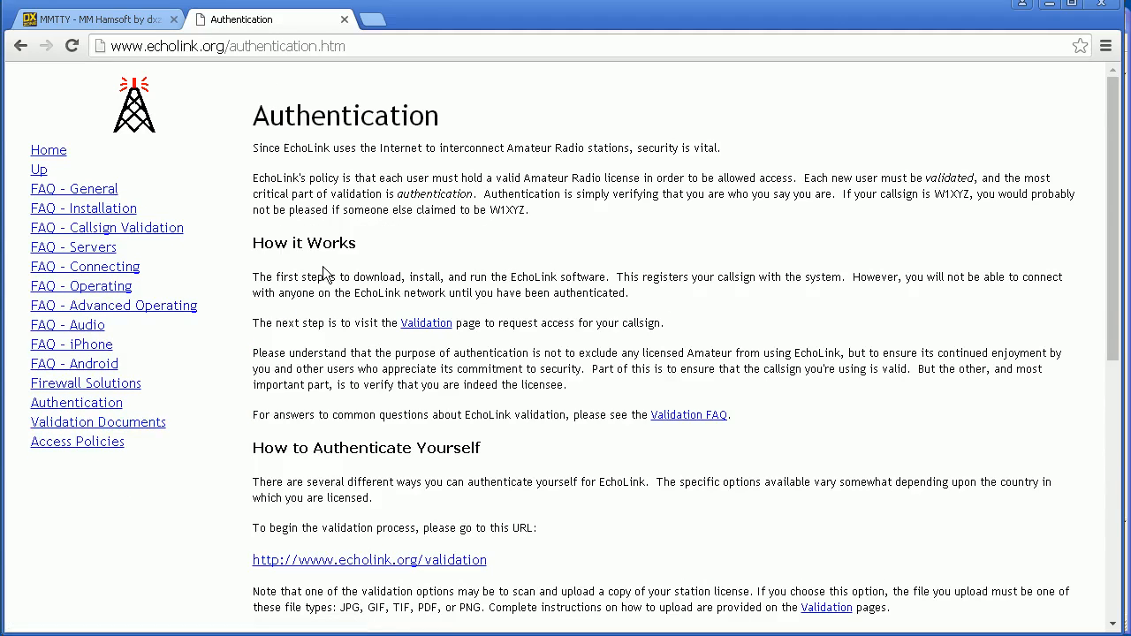
pyautogui.moveTo(1113, 281); pyautogui.dragTo(1082, 487)
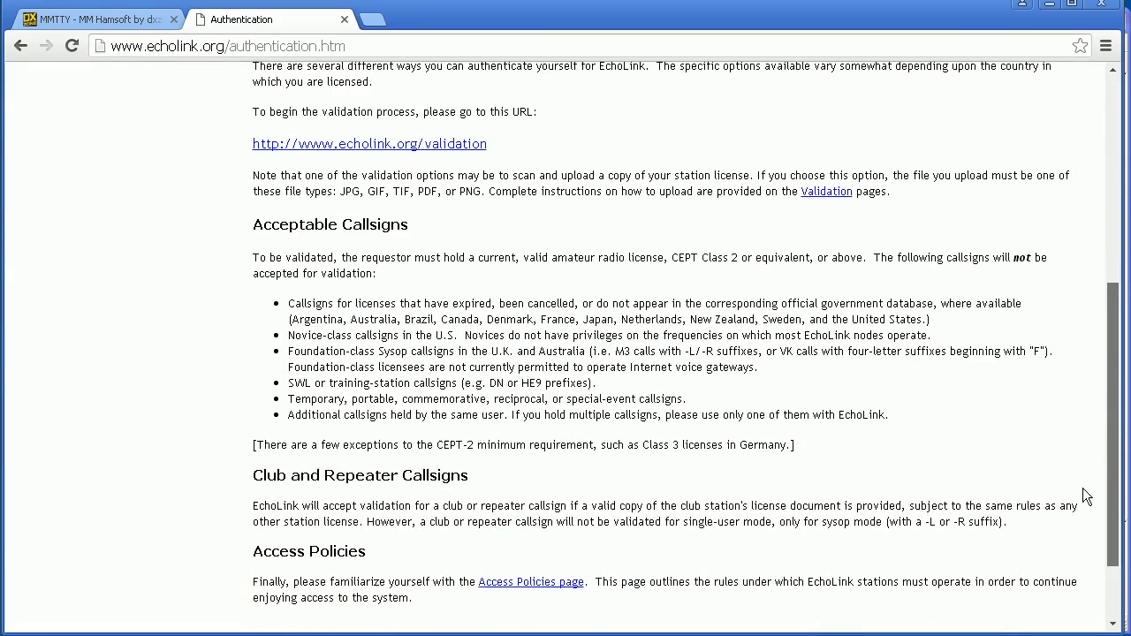
pyautogui.scroll(5, 1082, 485)
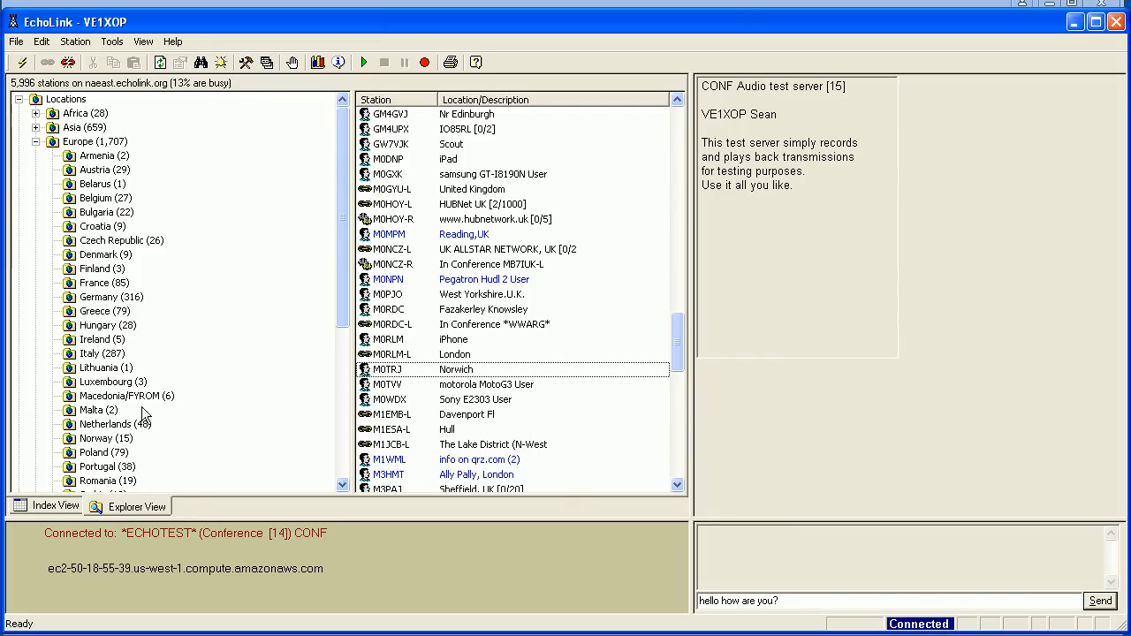
# Switch to Index View and back to Explorer View, collapse Europe, and expand North America.
pyautogui.click(41, 505)
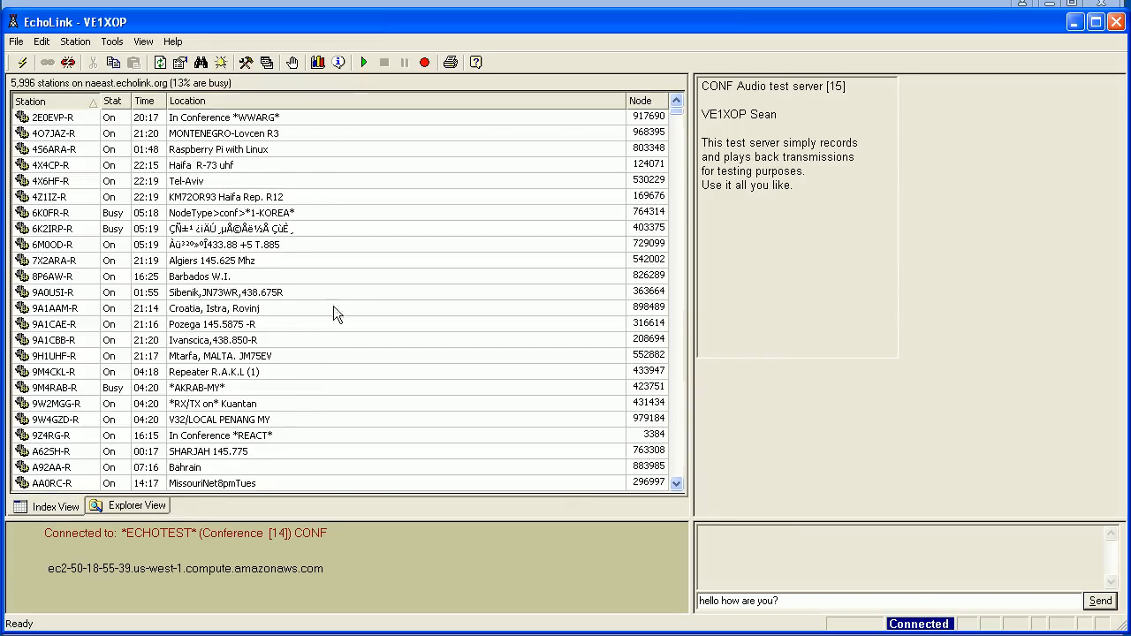
pyautogui.click(132, 505)
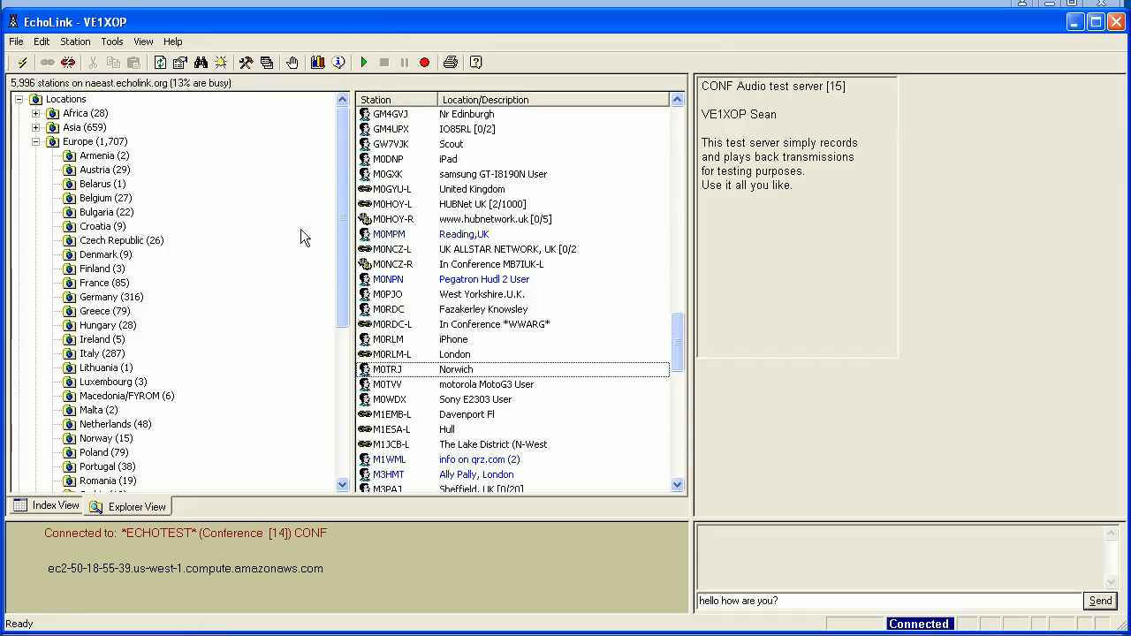
pyautogui.click(35, 142)
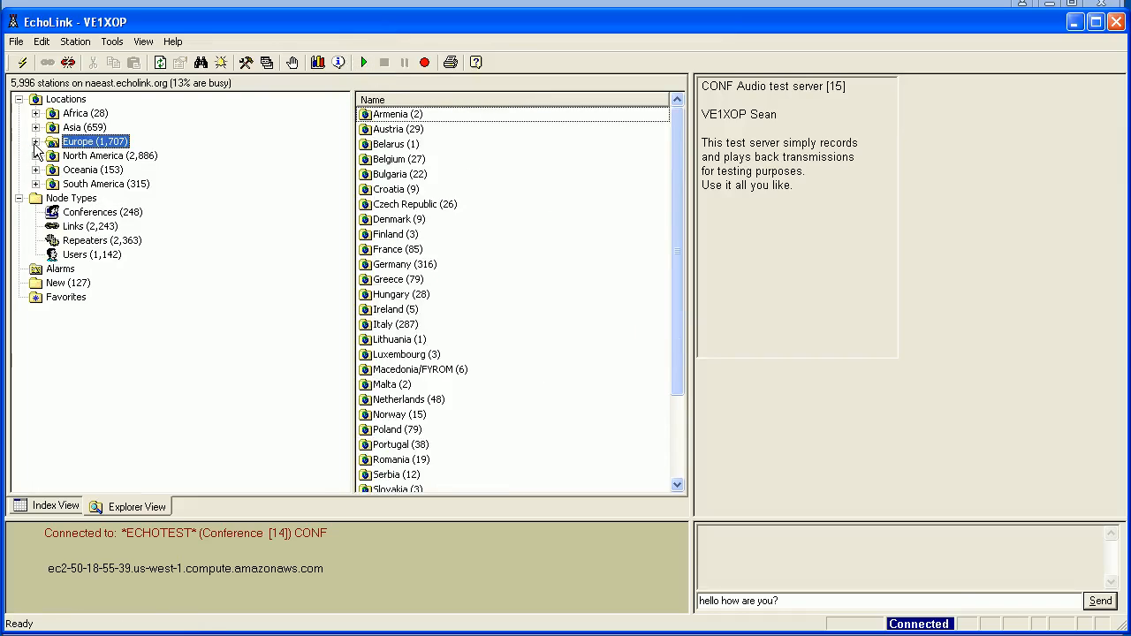
pyautogui.click(76, 157)
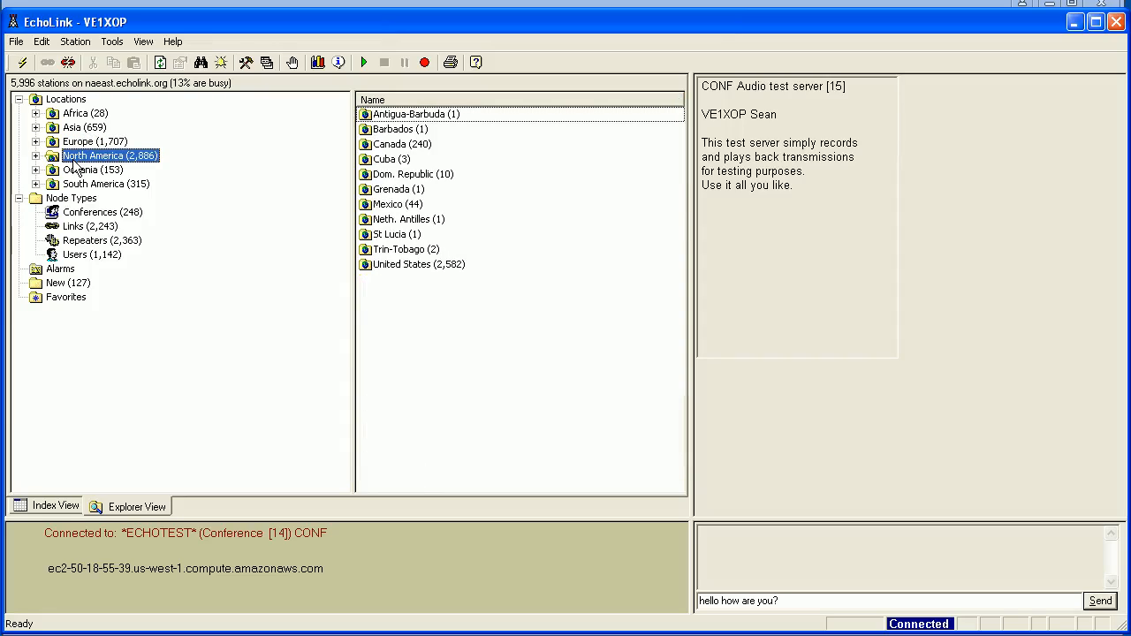